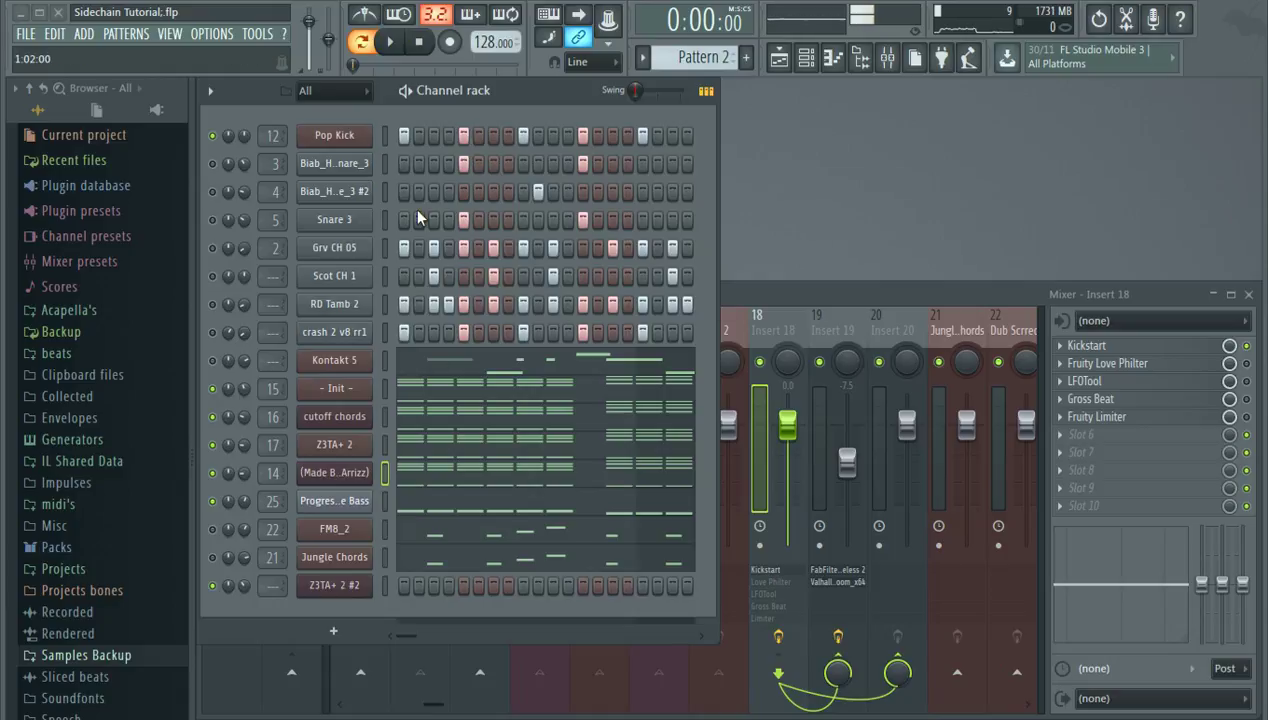
Play Pattern 2 with the snare, hi-hat, tambourine, crash, FM8_2 and Jungle Chords channels unmuted, and stop playback
left_click(403, 47)
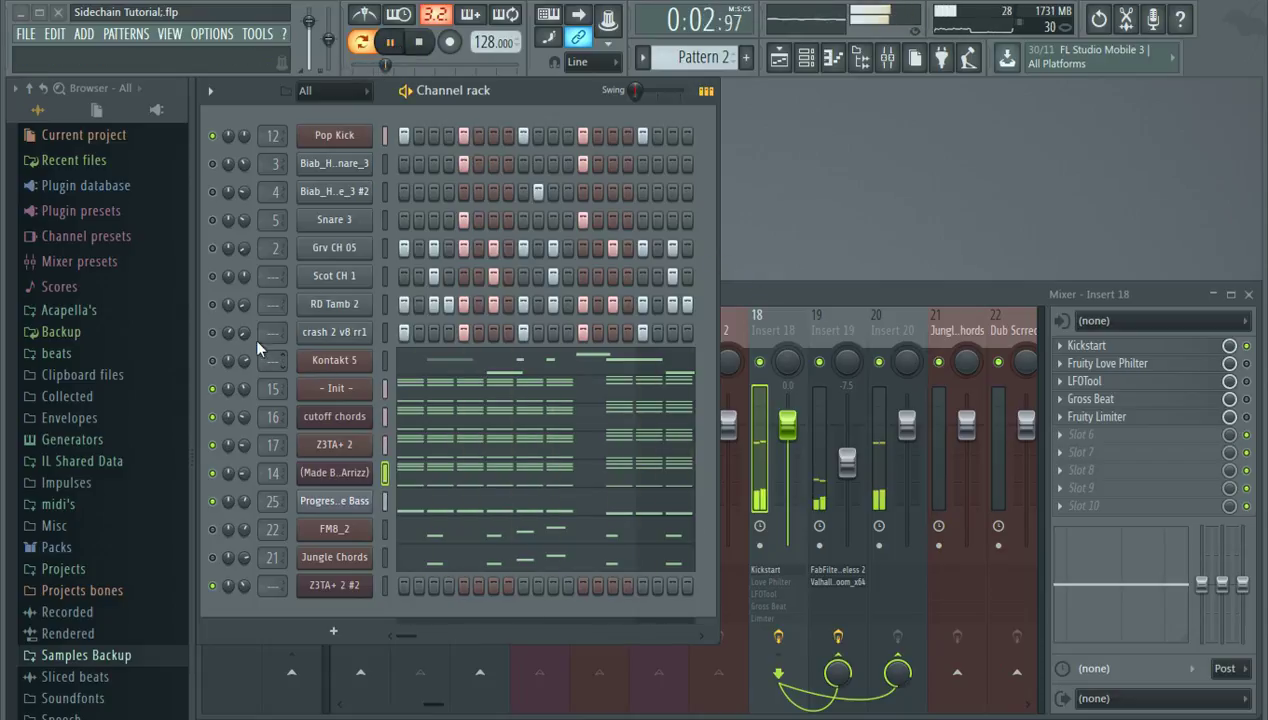
left_click(213, 193)
left_click(214, 220)
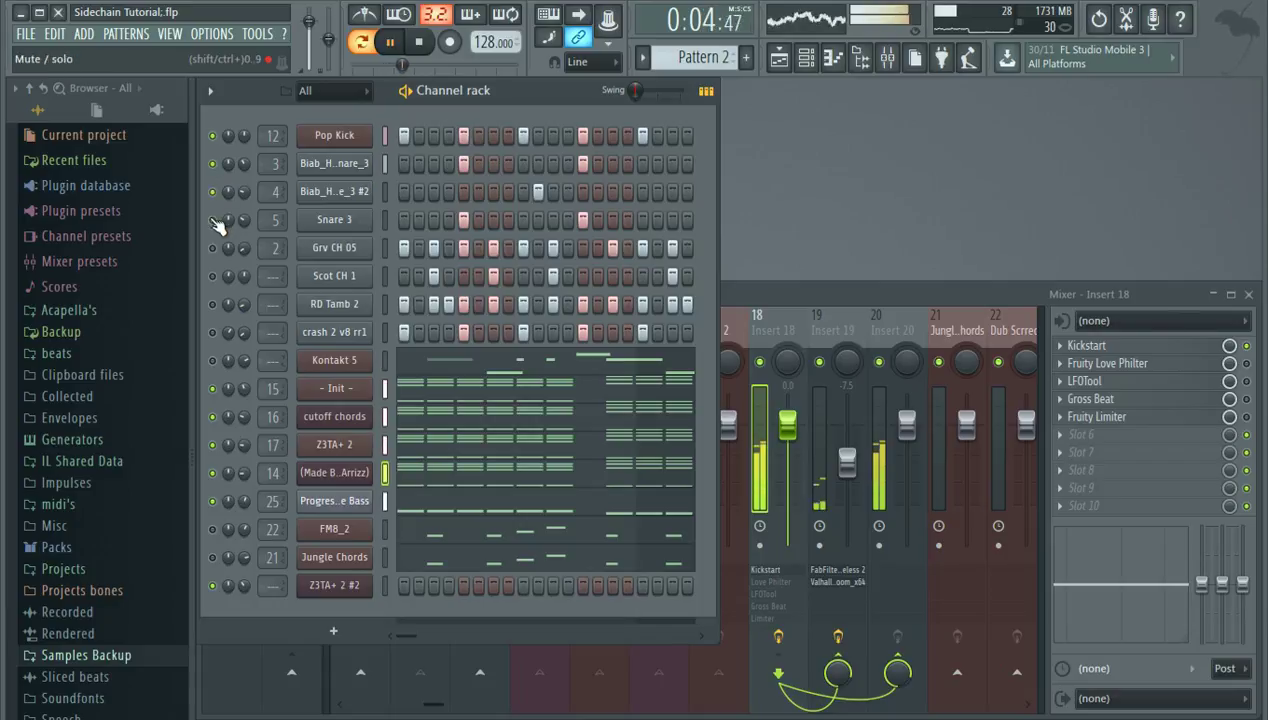
left_click(212, 276)
left_click(212, 304)
left_click(212, 332)
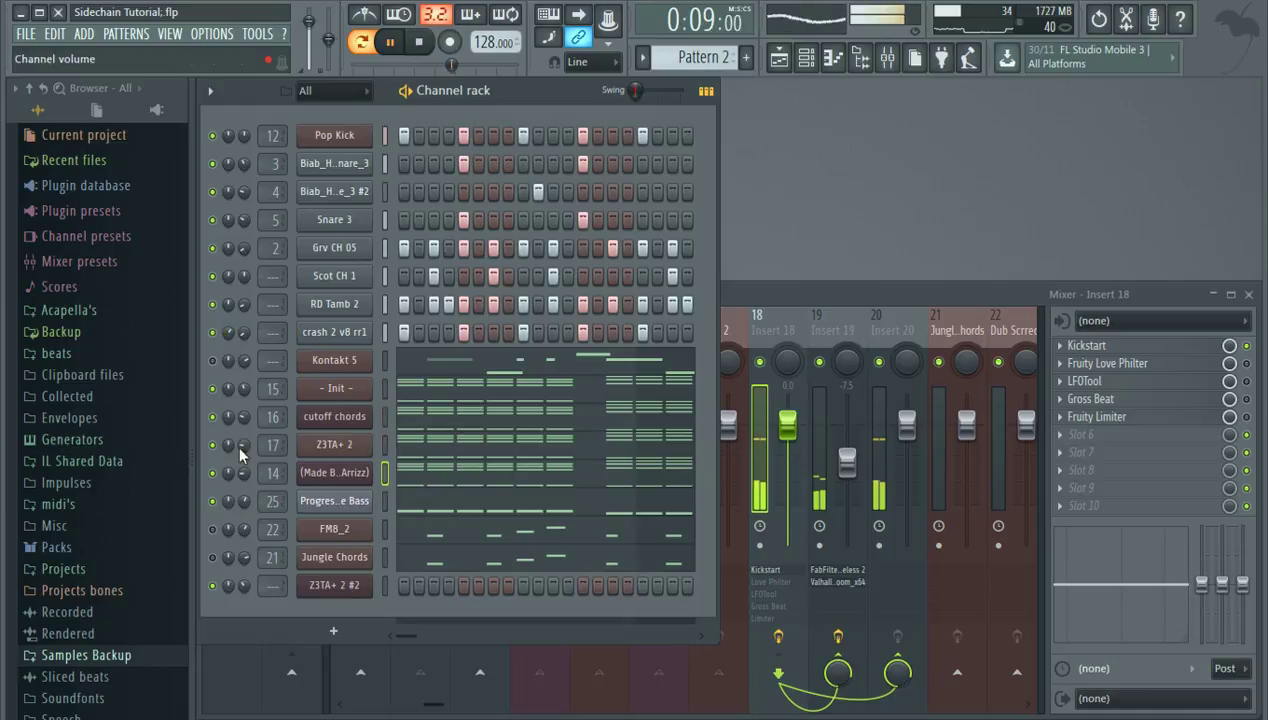
left_click(212, 529)
left_click(212, 557)
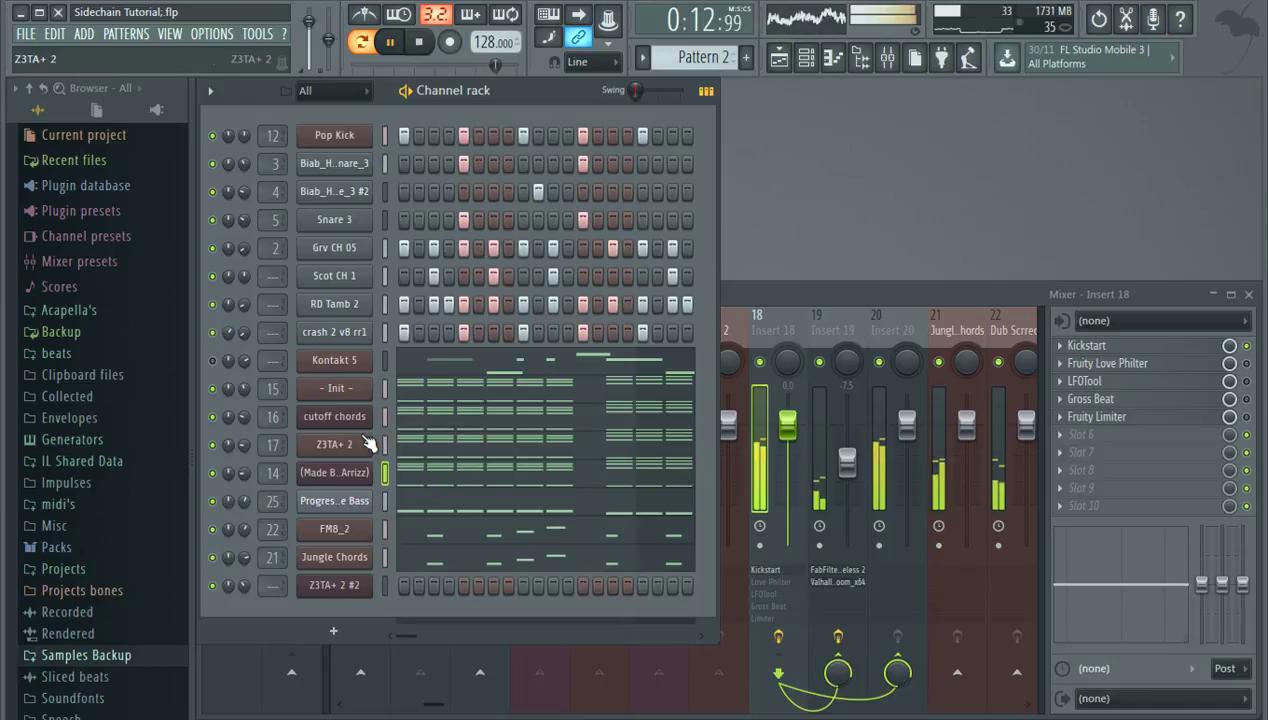
left_click(421, 44)
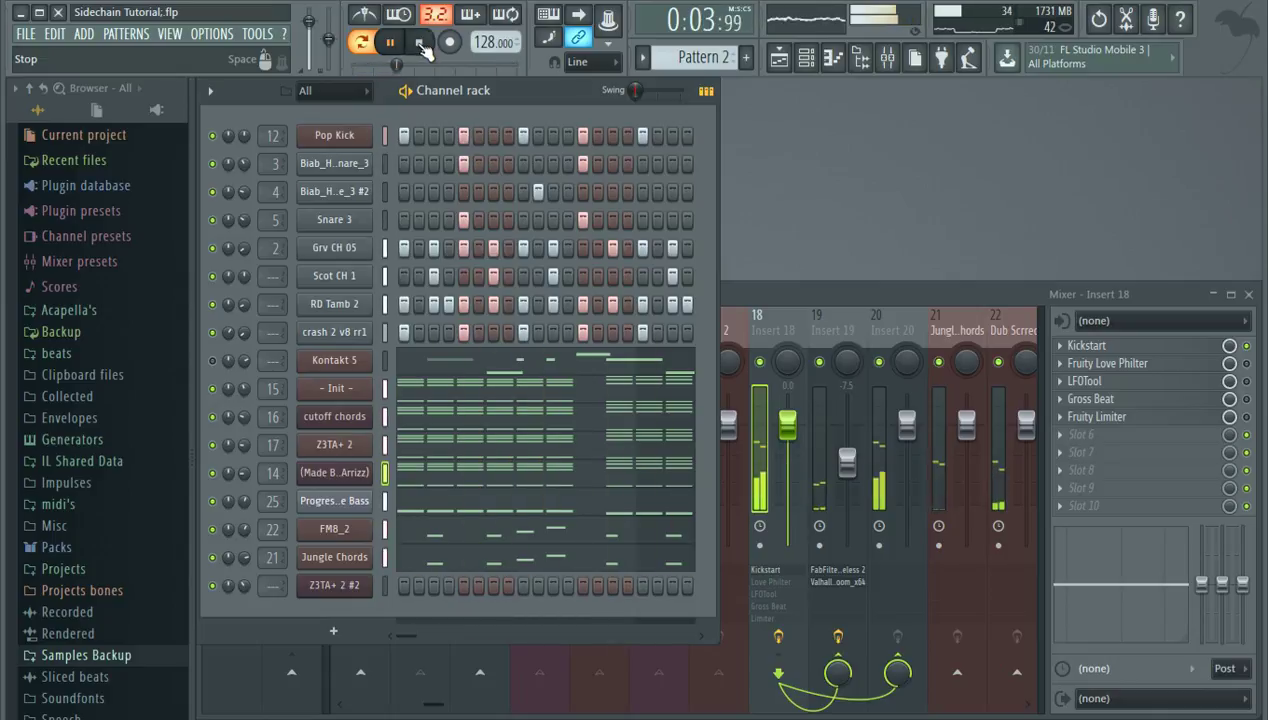
left_click(421, 44)
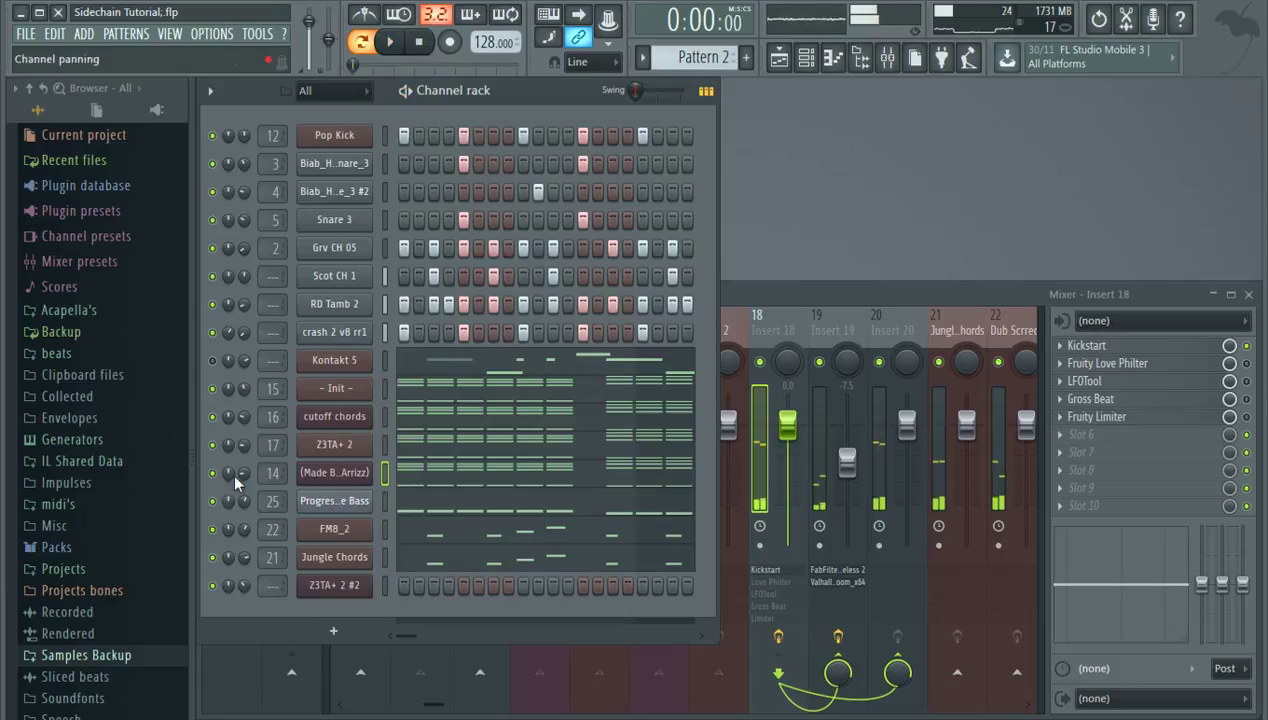
Mute FM8_2, Jungle Chords and all drum channels except Pop Kick
left_click(212, 529)
left_click_drag(220, 283, 218, 198)
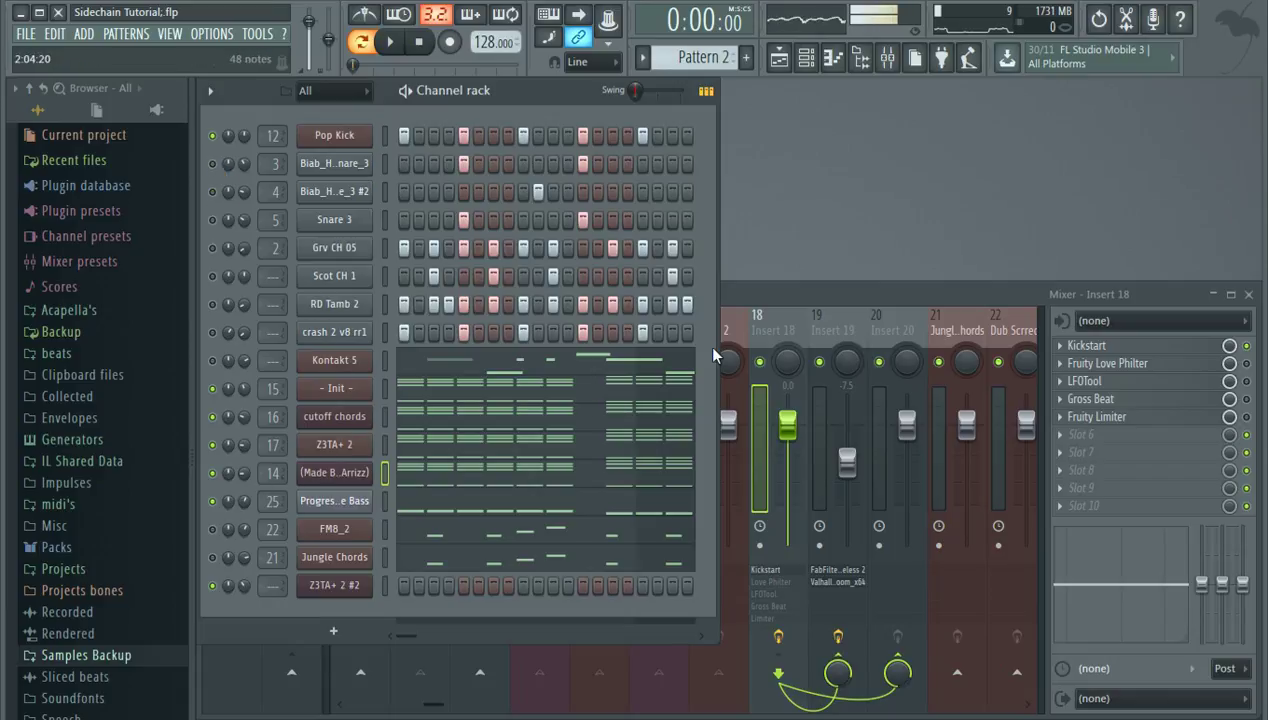
Open the Kickstart plugin on mixer Insert 18 and move its window clear of the effect slots
left_click(815, 299)
left_click(1087, 345)
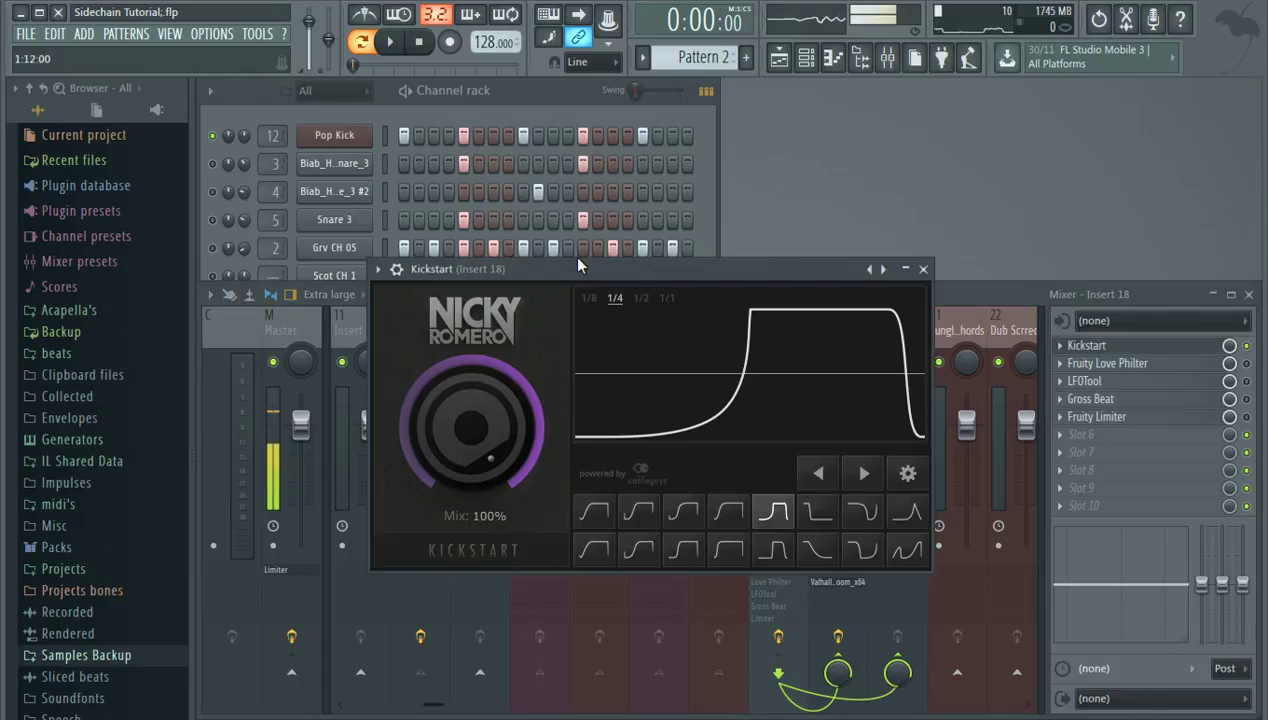
left_click_drag(574, 268, 355, 365)
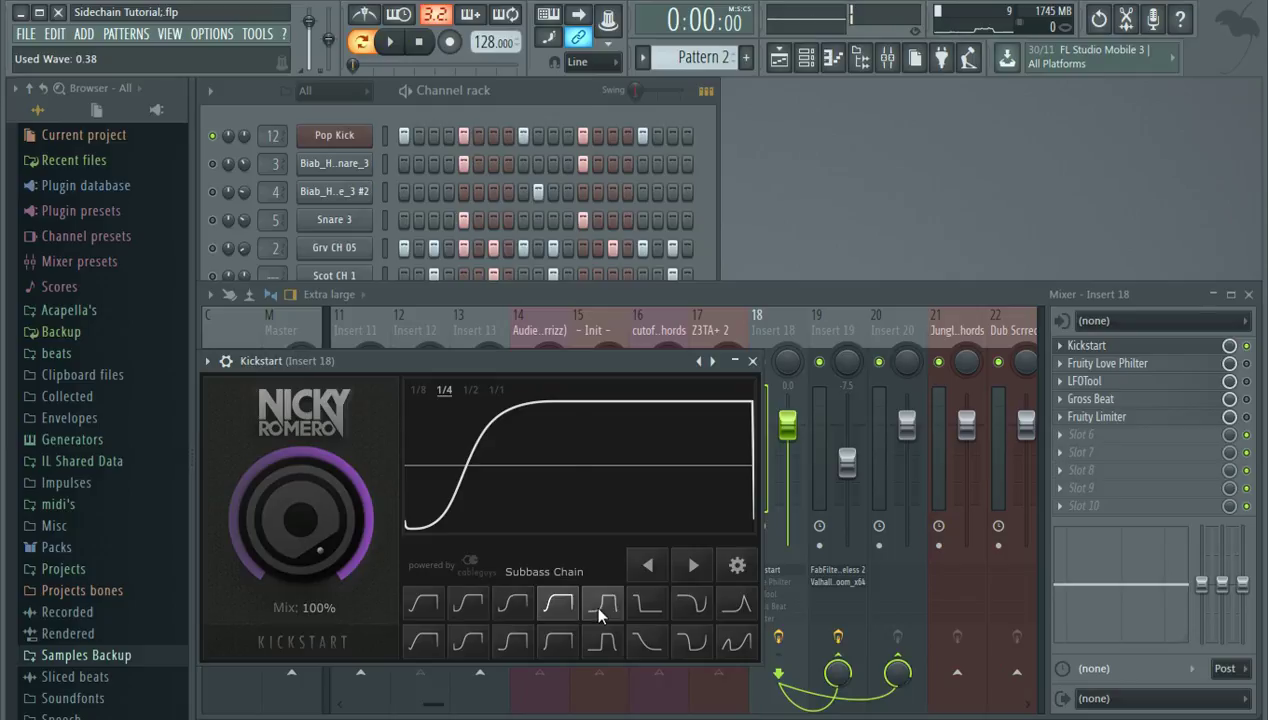
Audition several Kickstart volume shapes, including Subbass Tight, while Pattern 2 plays, and stop playback
left_click(393, 45)
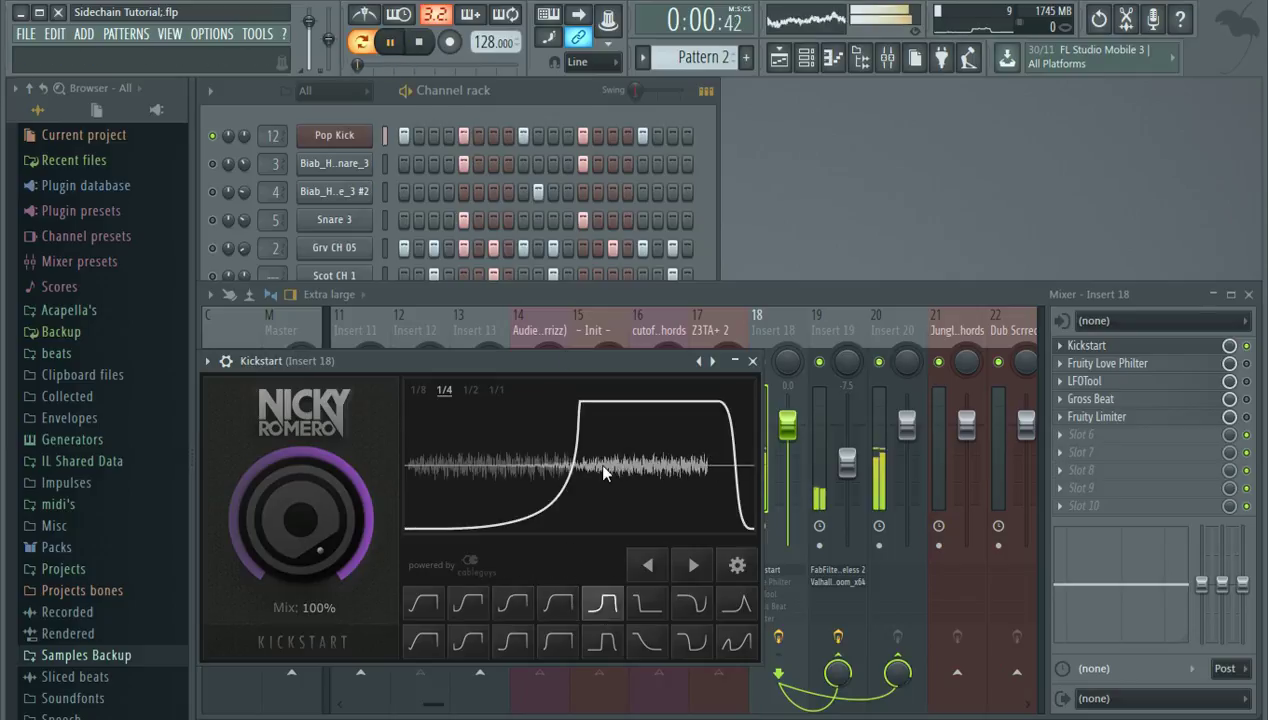
left_click(560, 602)
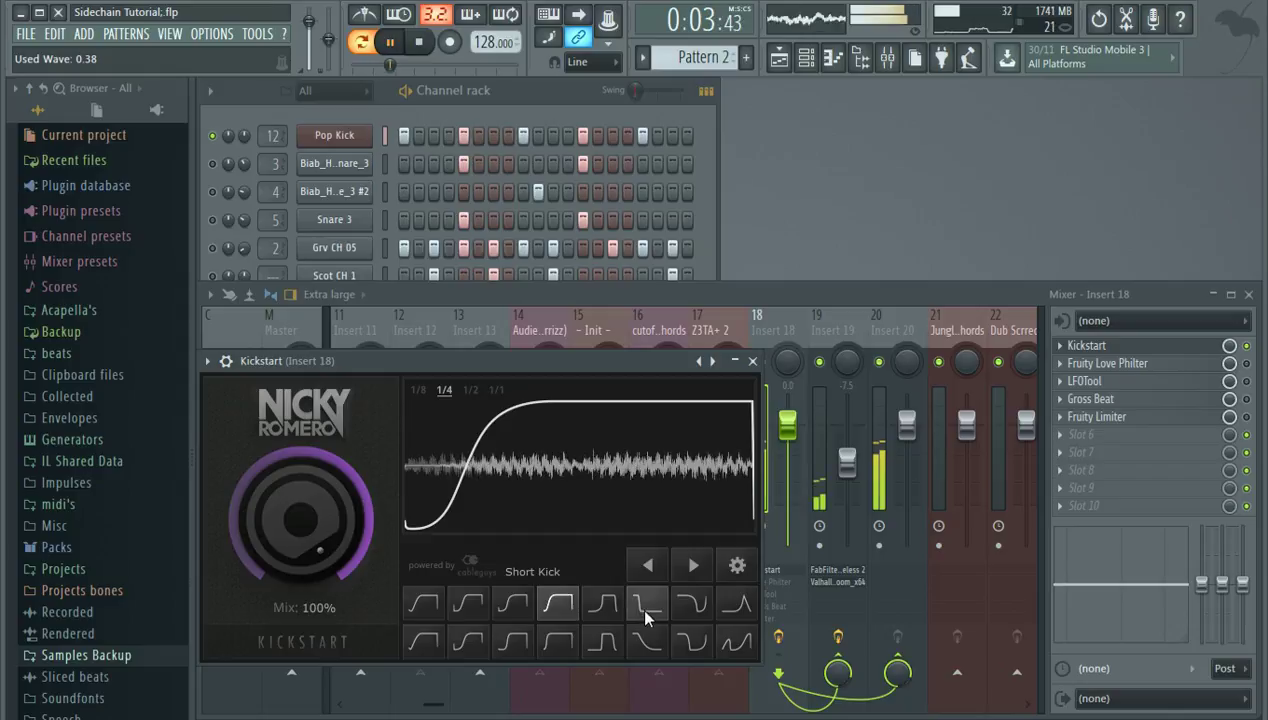
left_click(675, 606)
left_click(602, 641)
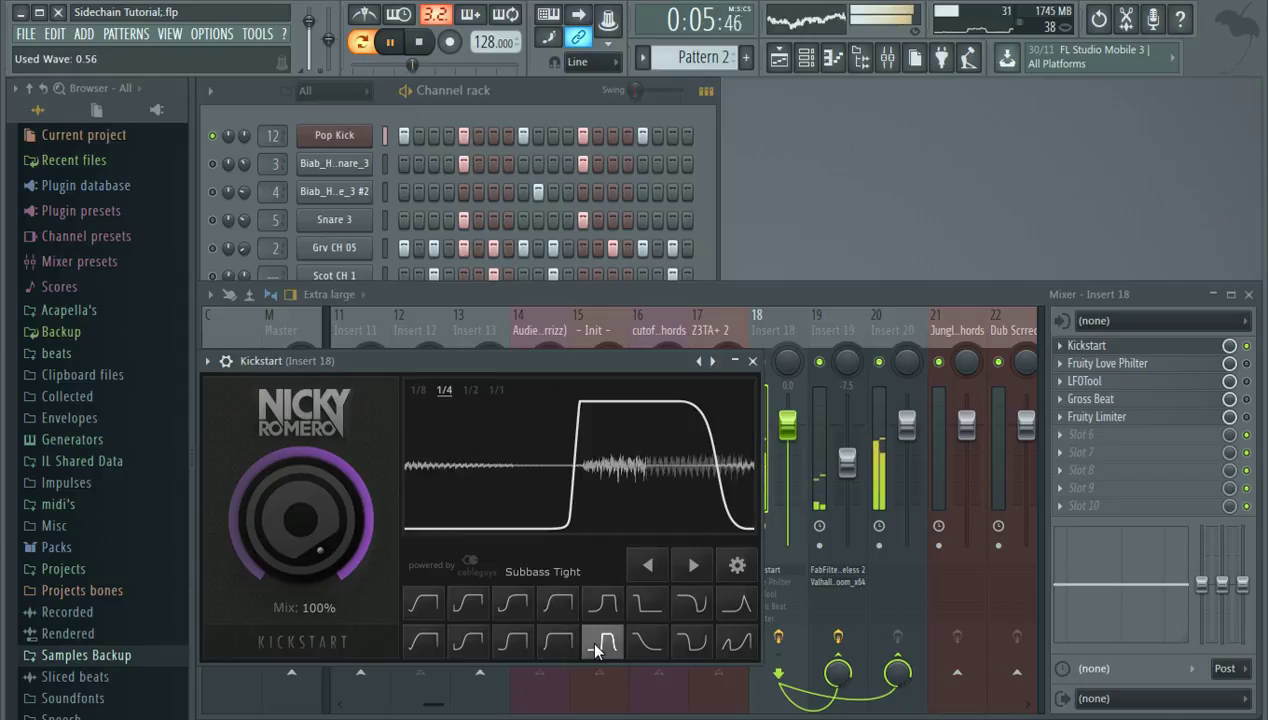
left_click(423, 603)
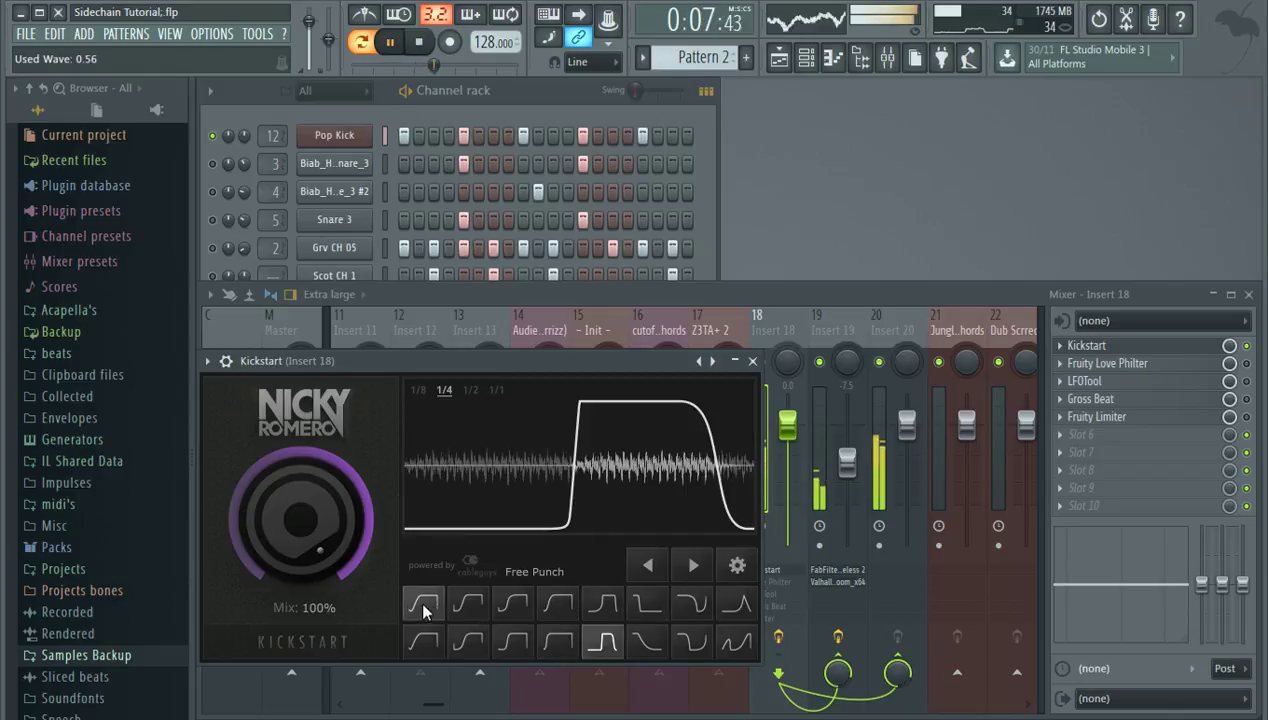
left_click(512, 641)
left_click(421, 41)
Select Kickstart's Subbass Chain shape, shift its waveform earlier and play the pattern
left_click(645, 567)
left_click(685, 568)
left_click(604, 603)
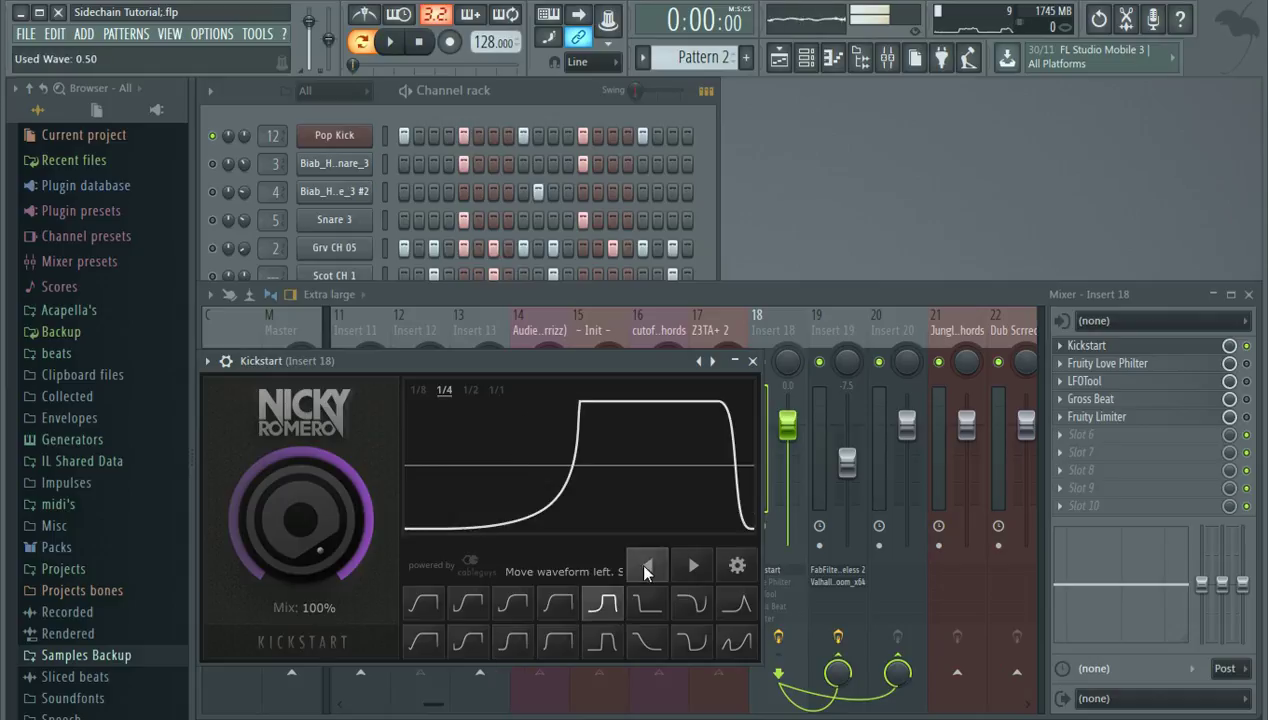
left_click(645, 566)
left_click(645, 566)
left_click(390, 41)
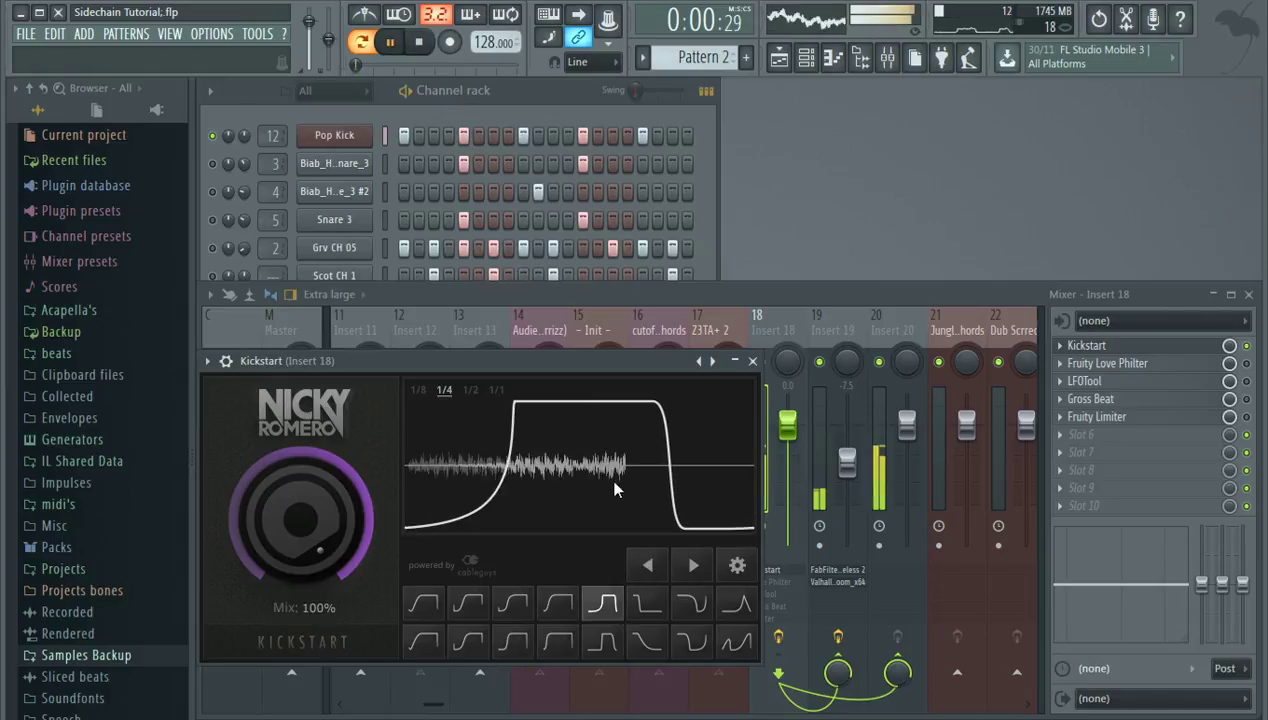
Shift the Kickstart waveform later until its drop wraps around to the start of the cycle
left_click(688, 566)
left_click(688, 566)
left_click(688, 566)
left_click(688, 567)
left_click(688, 567)
left_click(662, 567)
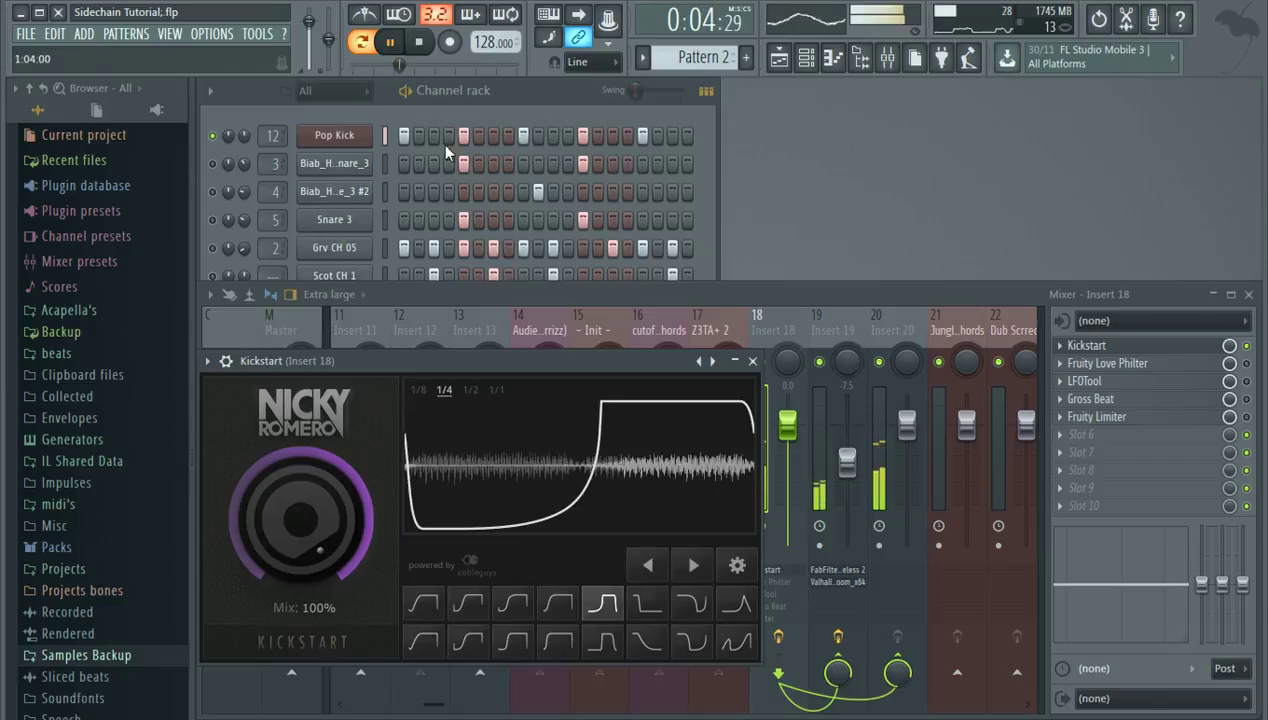
Try Kickstart at the 1/2 rate, stop playback and return the rate to 1/4
left_click(473, 392)
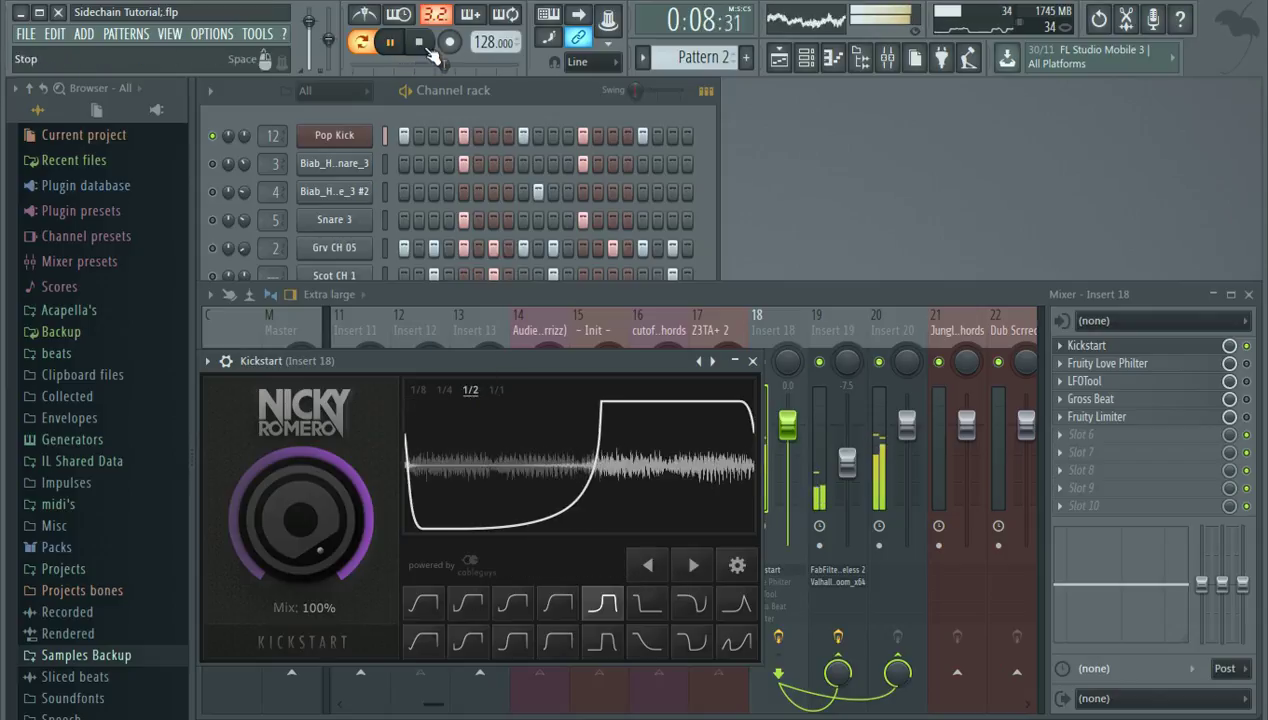
left_click(430, 53)
left_click(444, 390)
mouse_move(316, 530)
left_mouse_down()
mouse_move(316, 610)
mouse_move(316, 530)
left_mouse_up()
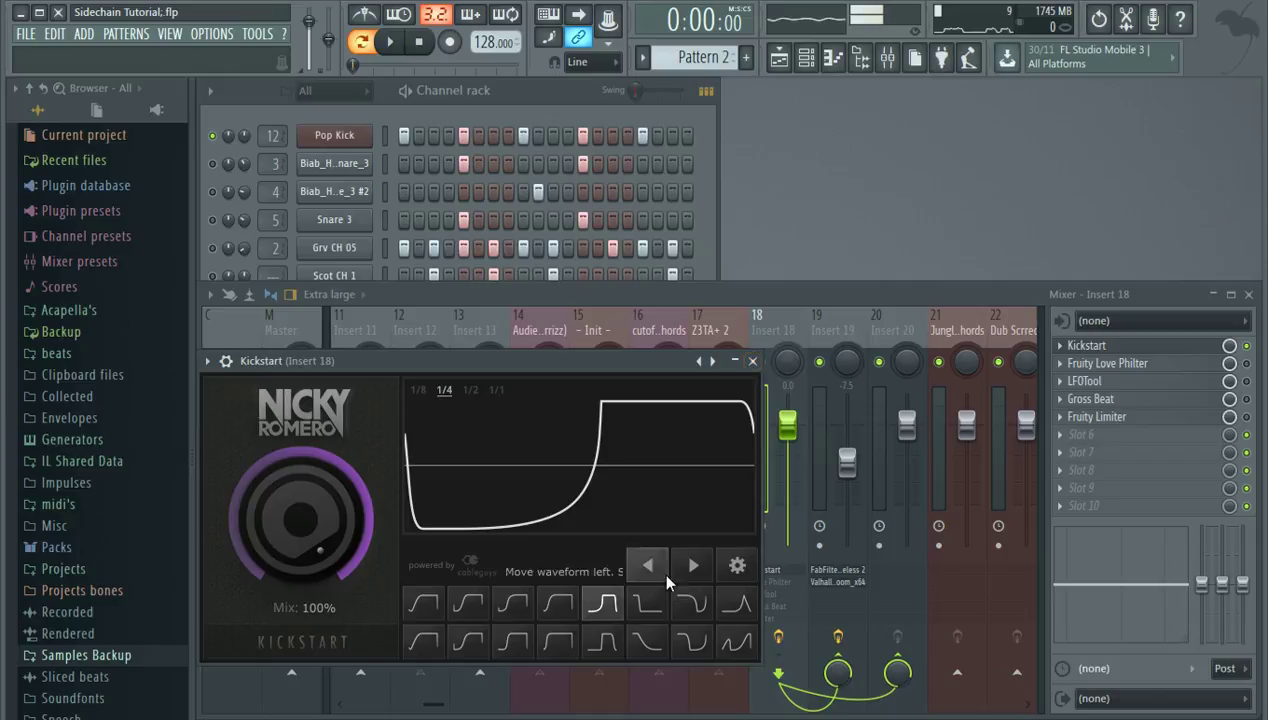
Close and bypass Kickstart on Insert 18, and open and enable Fruity Love Philter in its place
left_click(753, 361)
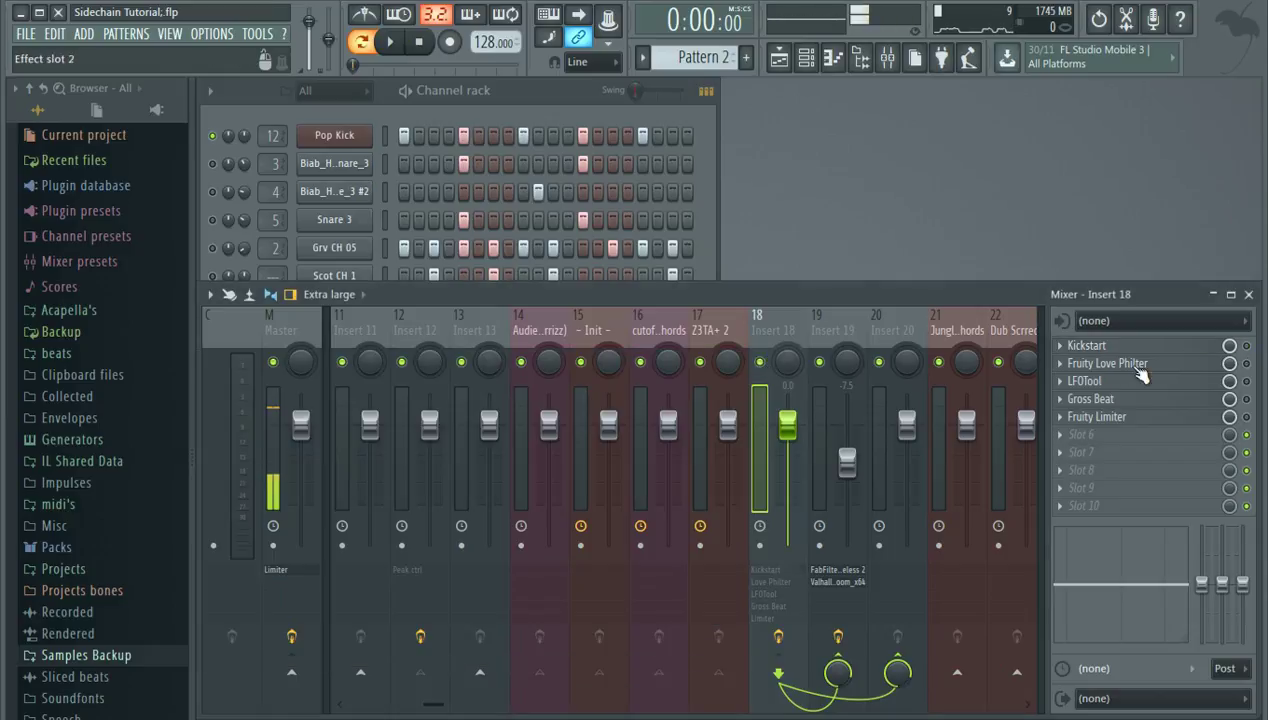
left_click(1112, 363)
left_click(1246, 364)
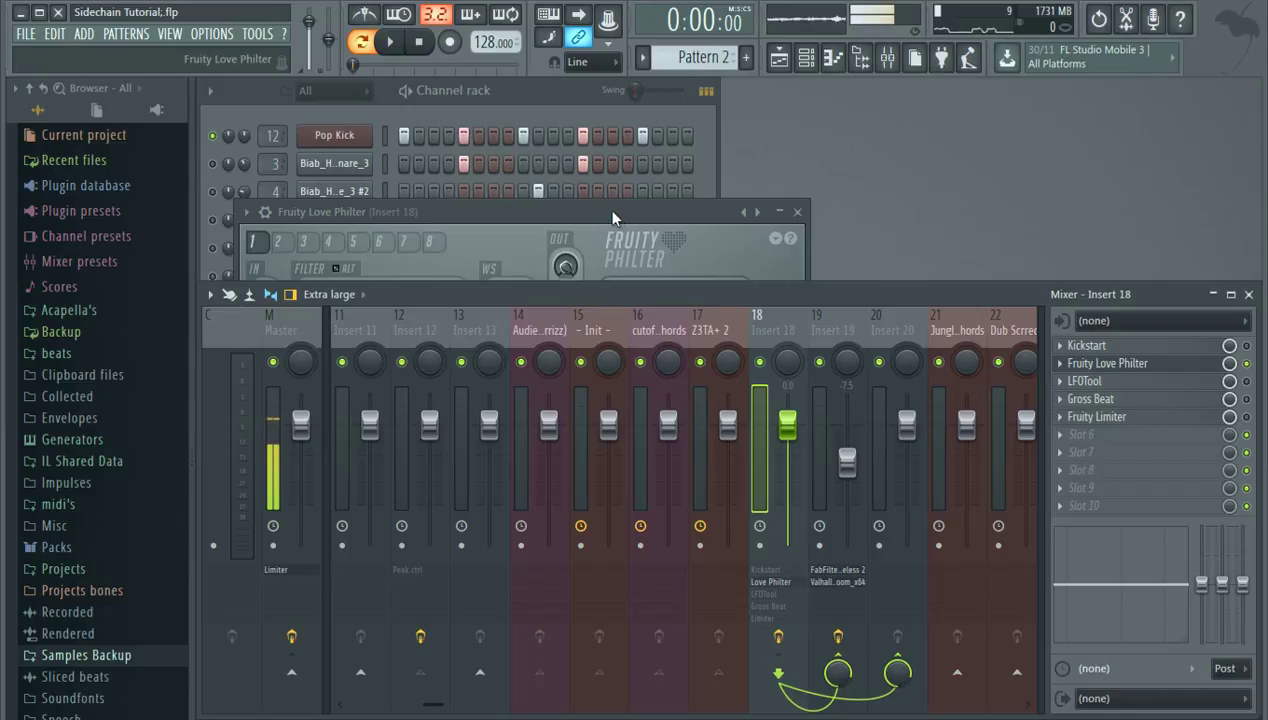
left_click_drag(437, 210, 463, 229)
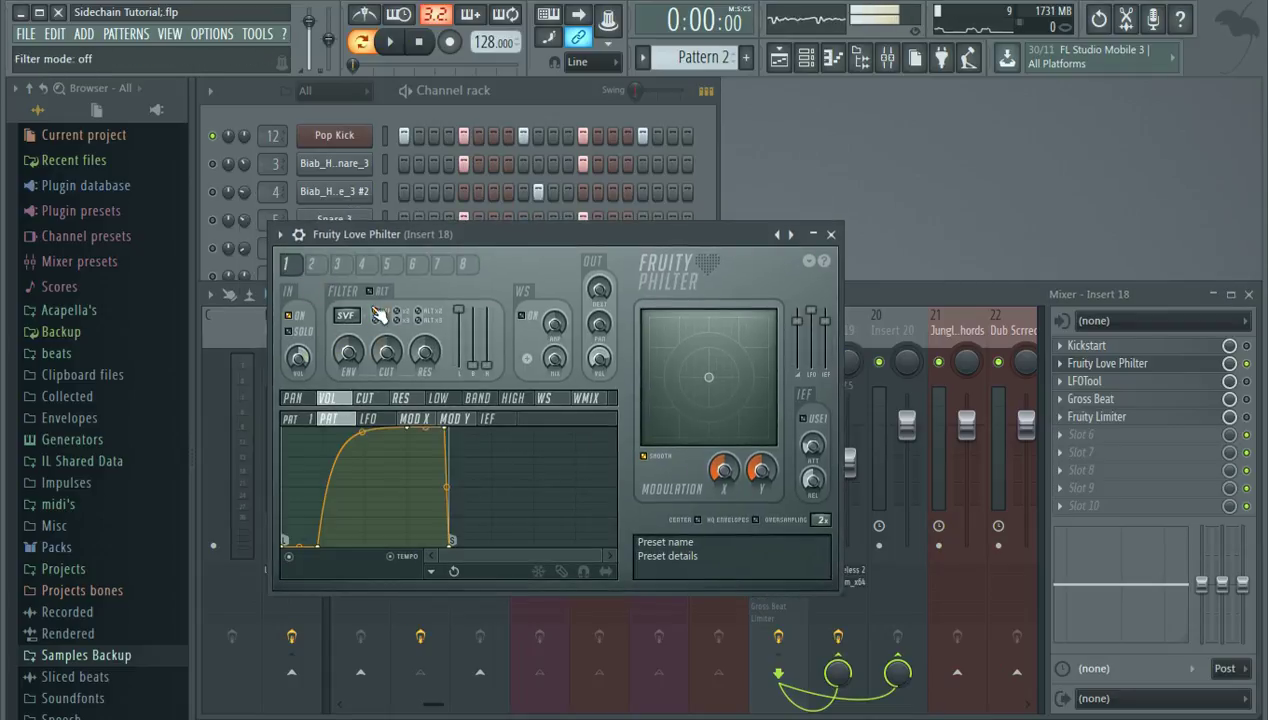
View filter units 2 and 8 in Fruity Love Philter and return to unit 1
left_click(312, 264)
left_click(464, 264)
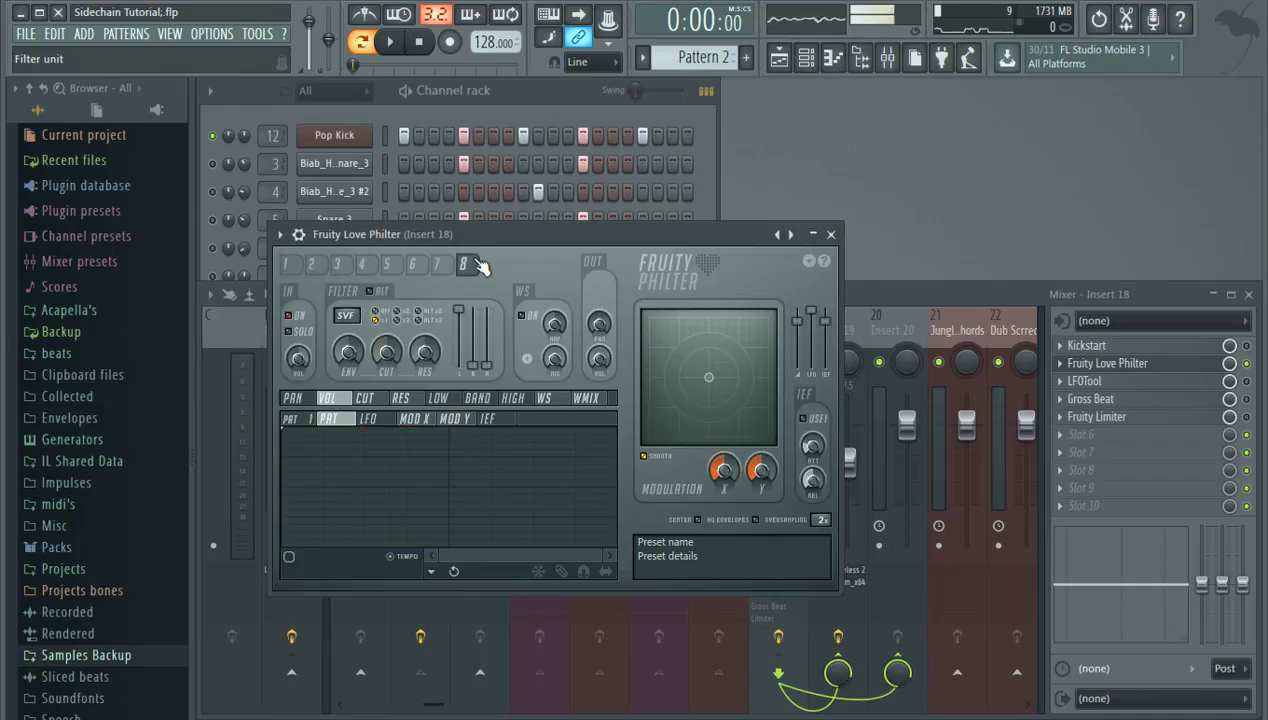
left_click(289, 264)
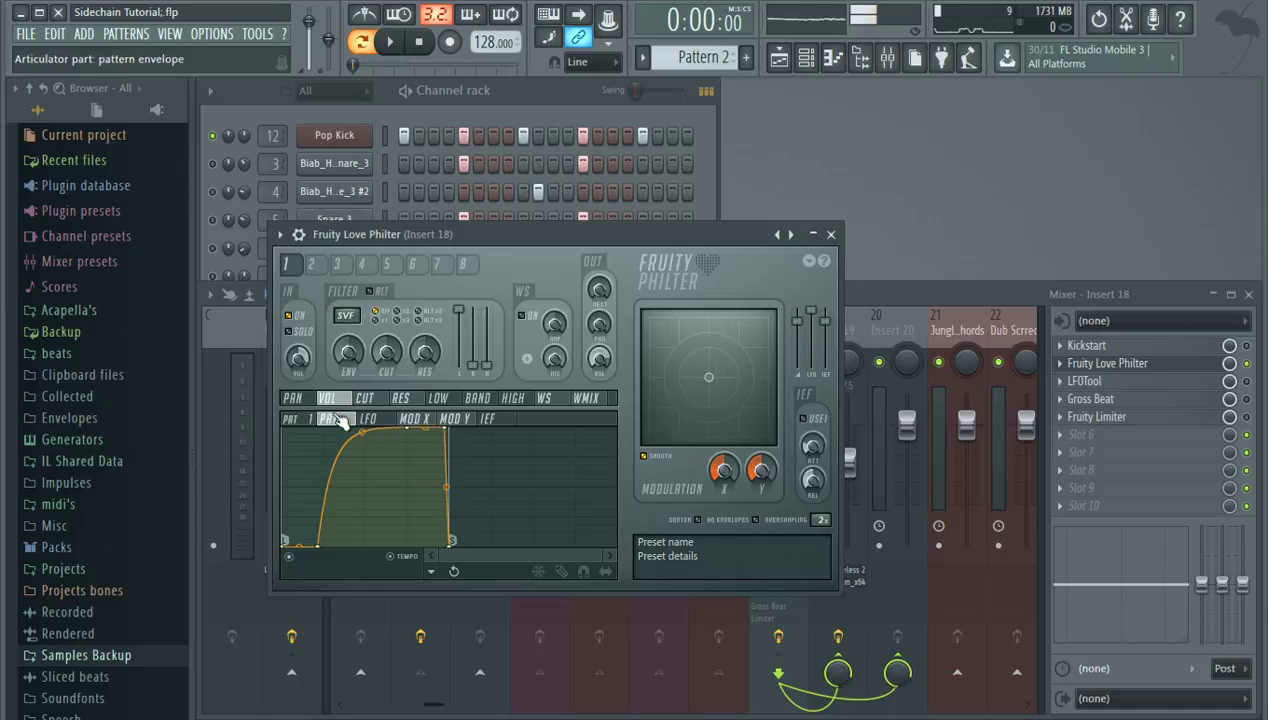
Try a slow concave rise in unit 1's volume envelope by moving points 2 and 3 during playback, stopping before a final nudge
left_click(390, 42)
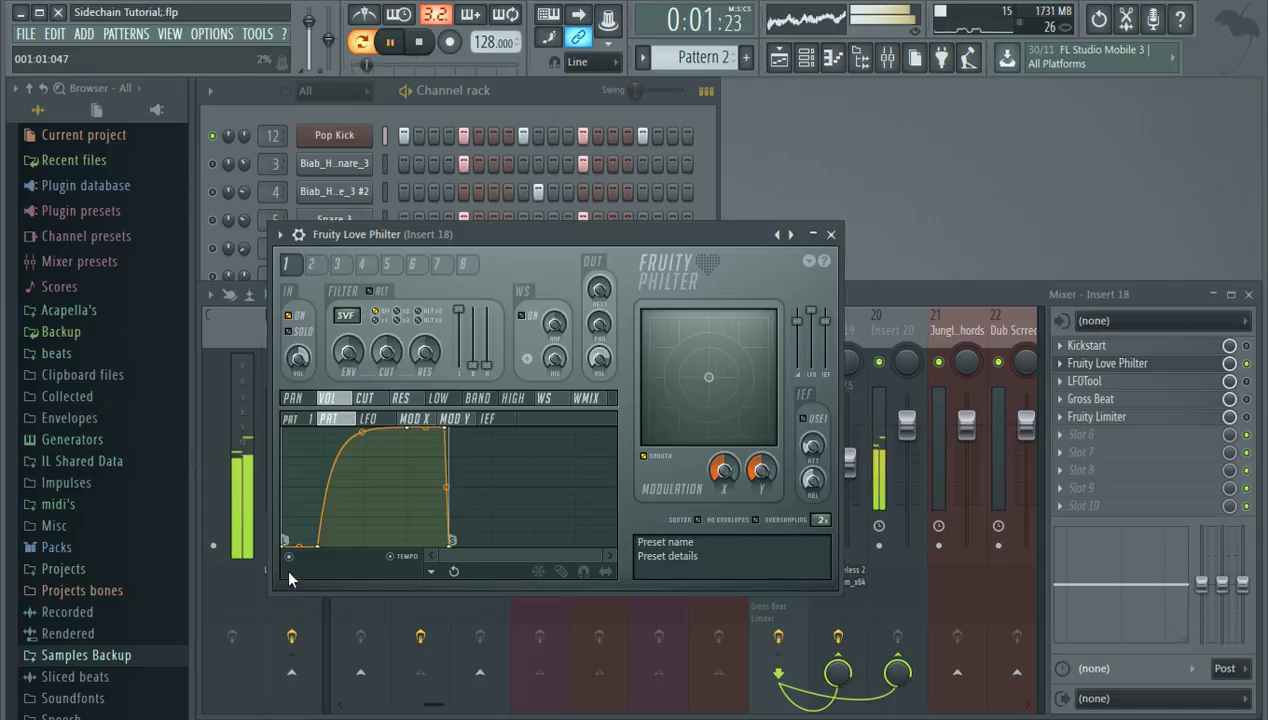
left_click_drag(316, 548, 342, 550)
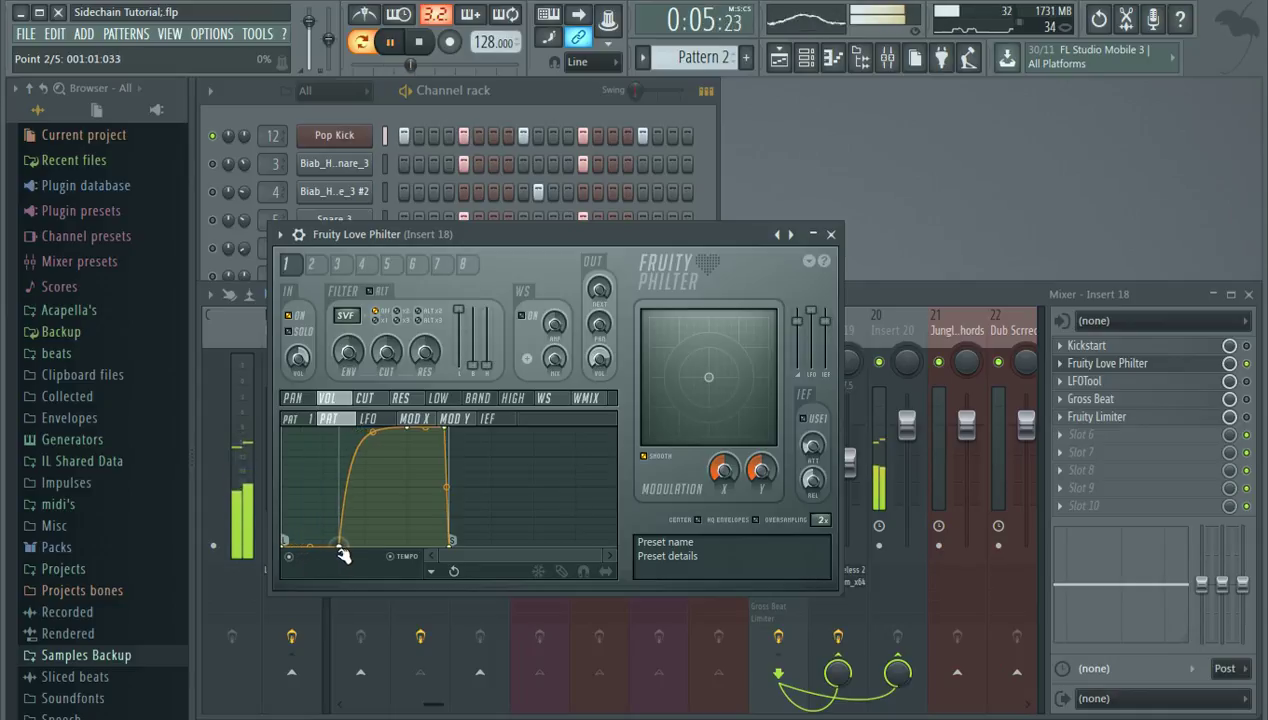
left_click_drag(373, 432, 305, 546)
left_click_drag(409, 428, 370, 428)
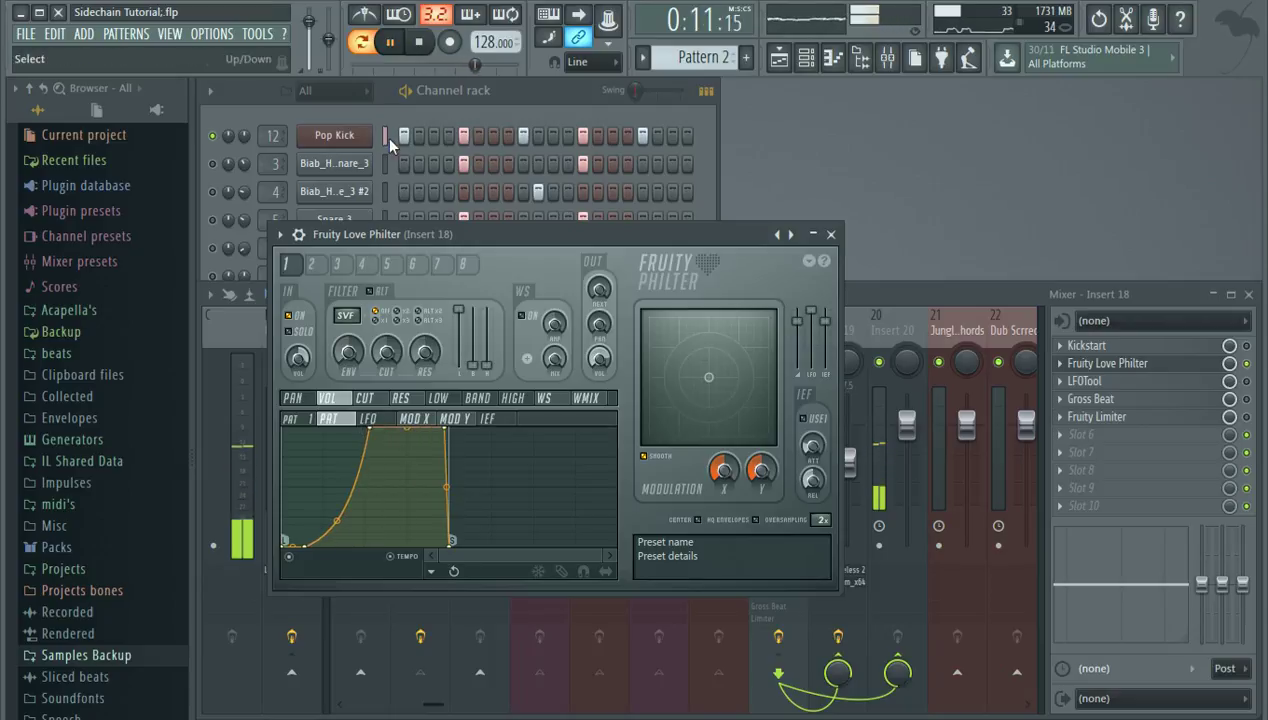
key("space")
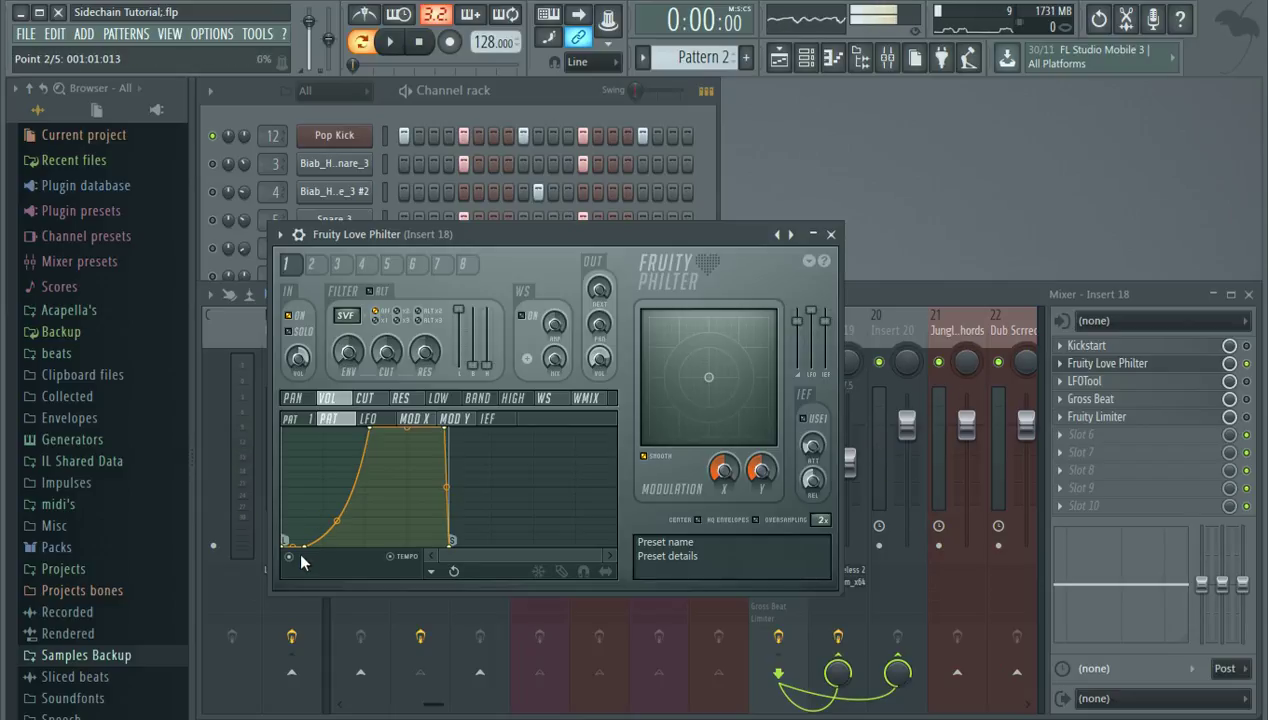
left_click_drag(309, 546, 317, 547)
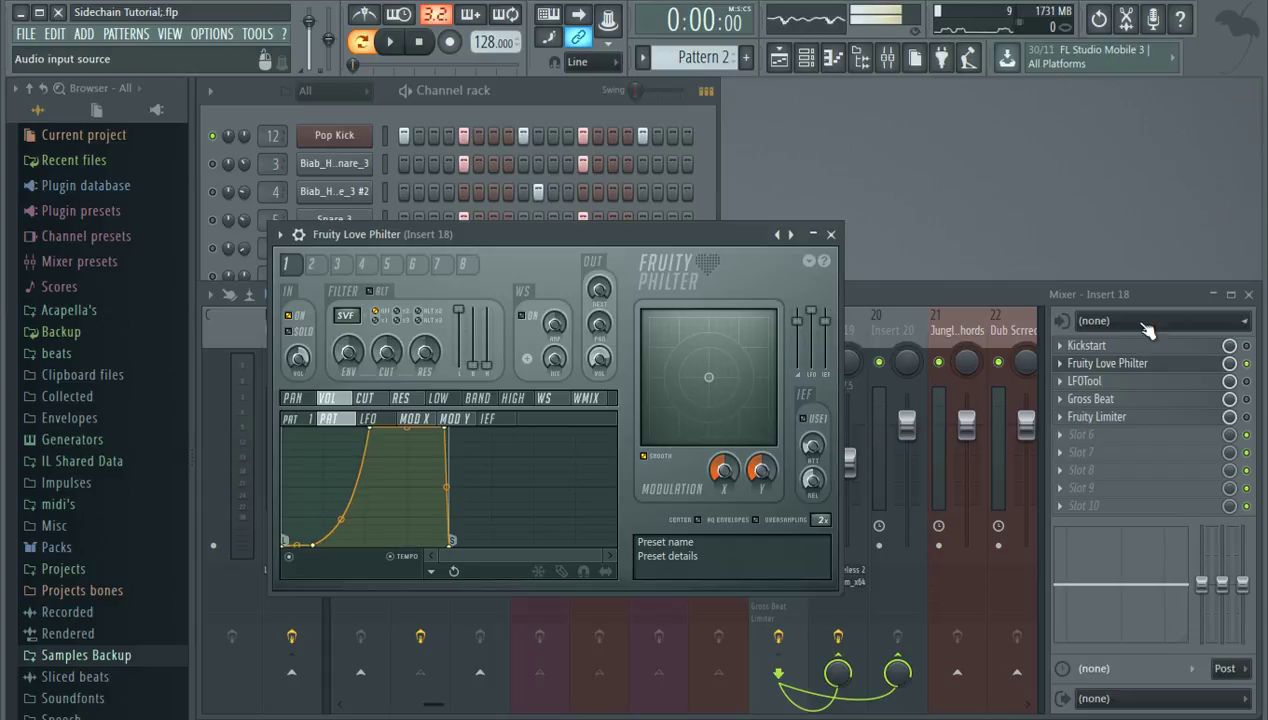
Compare Kickstart's curve, and reshape Philter's volume envelope into a fast convex rise with about 33.5% tension between points 2 and 3
left_click(1088, 345)
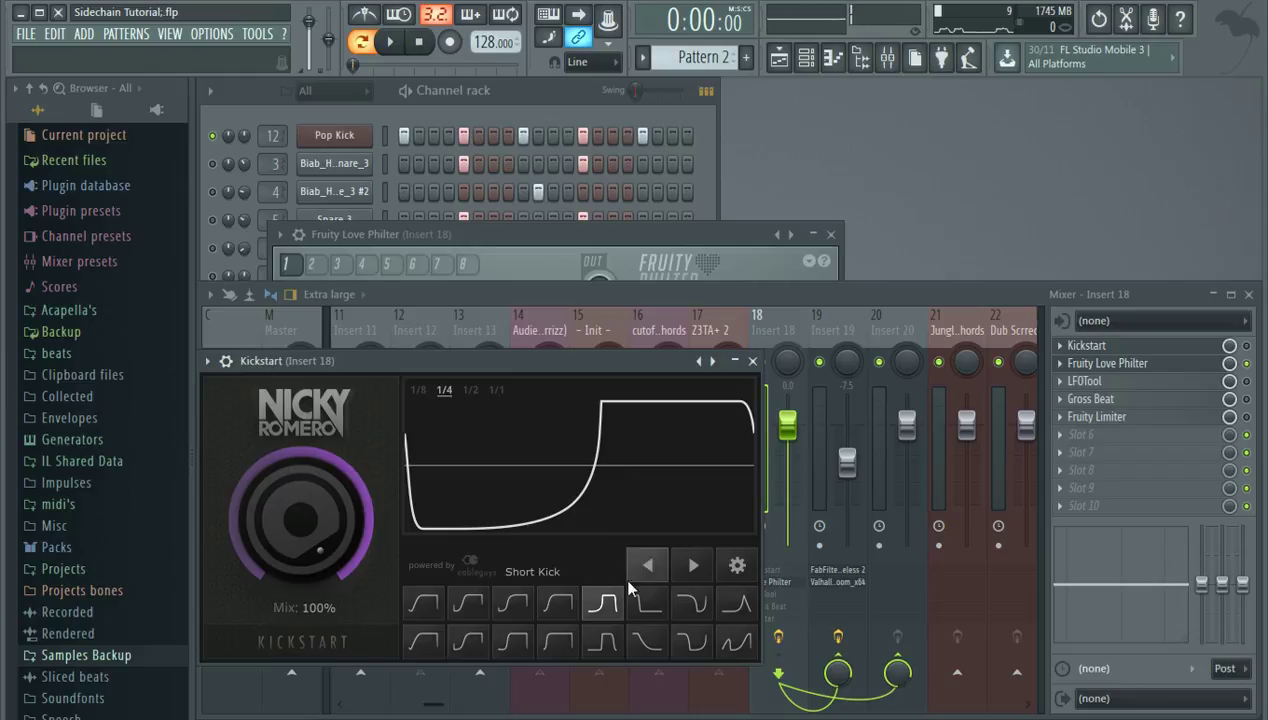
left_click(1110, 365)
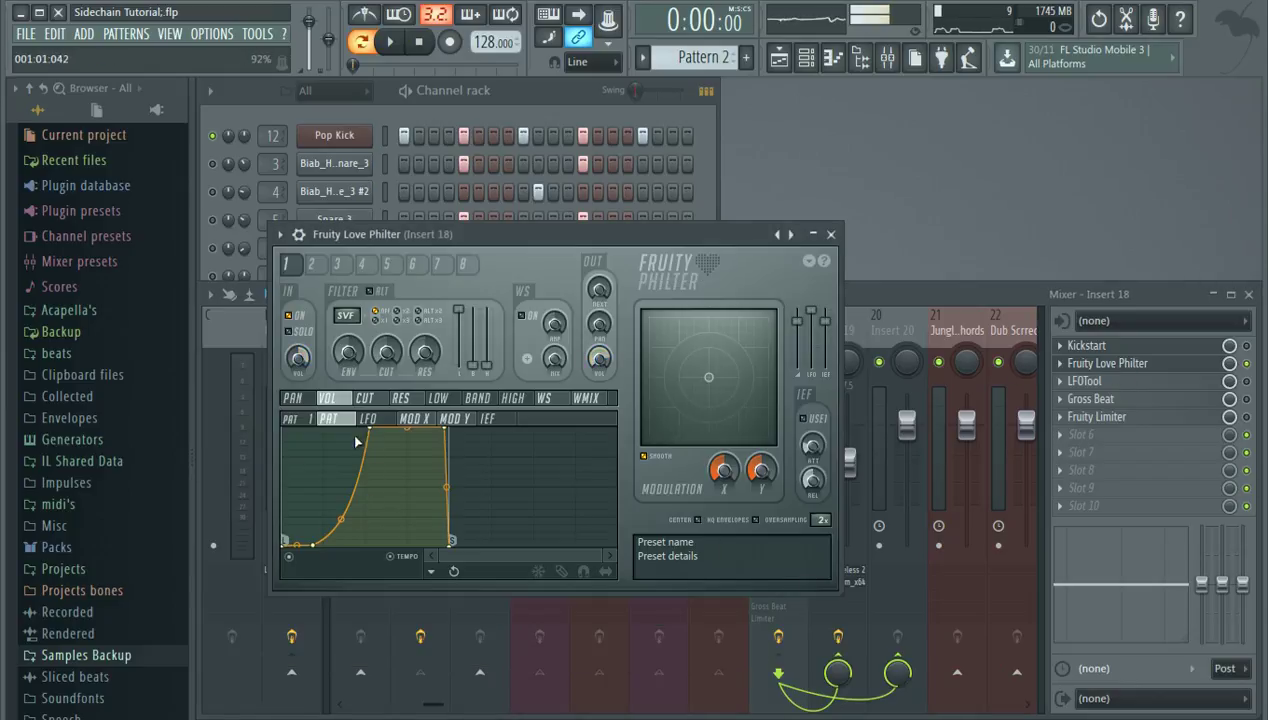
left_click_drag(341, 476, 318, 547)
left_click_drag(373, 430, 411, 428)
left_click_drag(366, 521, 366, 440)
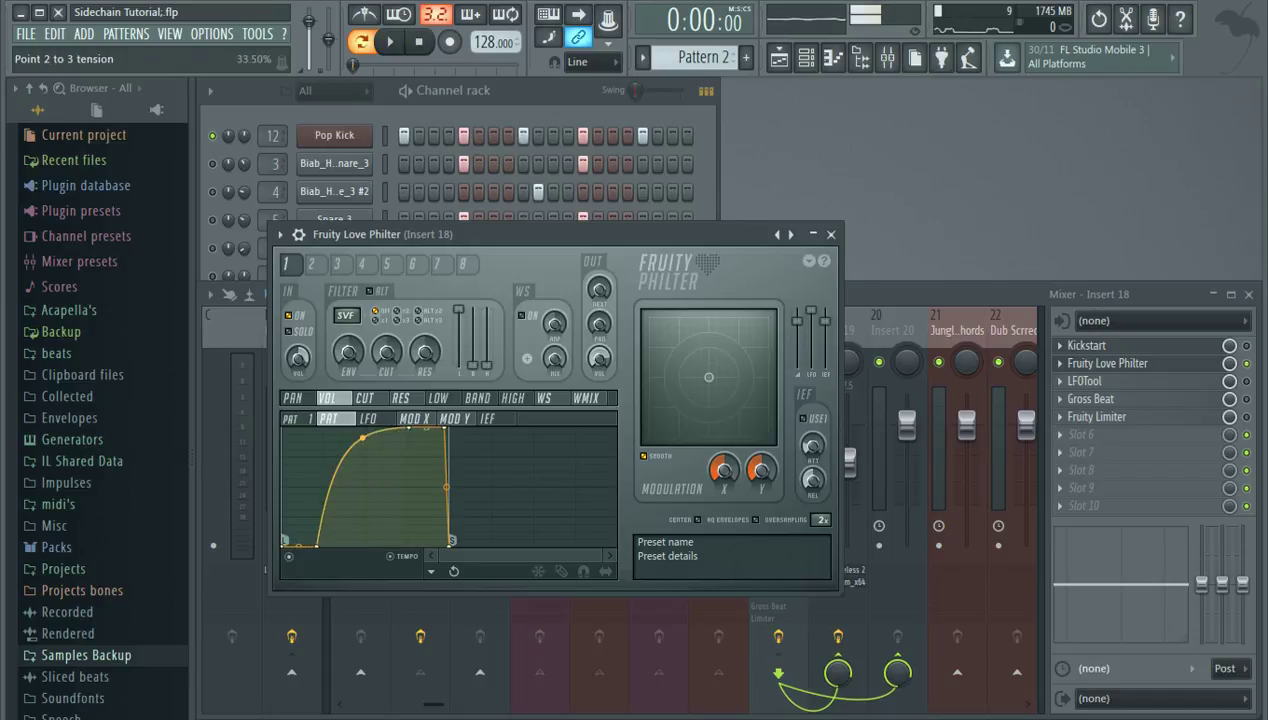
Audition the volume envelope with its low start raised, and return point 2 to 0% at 001:01:015 before stopping playback
mouse_move(316, 549)
left_mouse_down()
mouse_move(286, 533)
mouse_move(321, 533)
mouse_move(284, 526)
mouse_move(322, 527)
left_mouse_up()
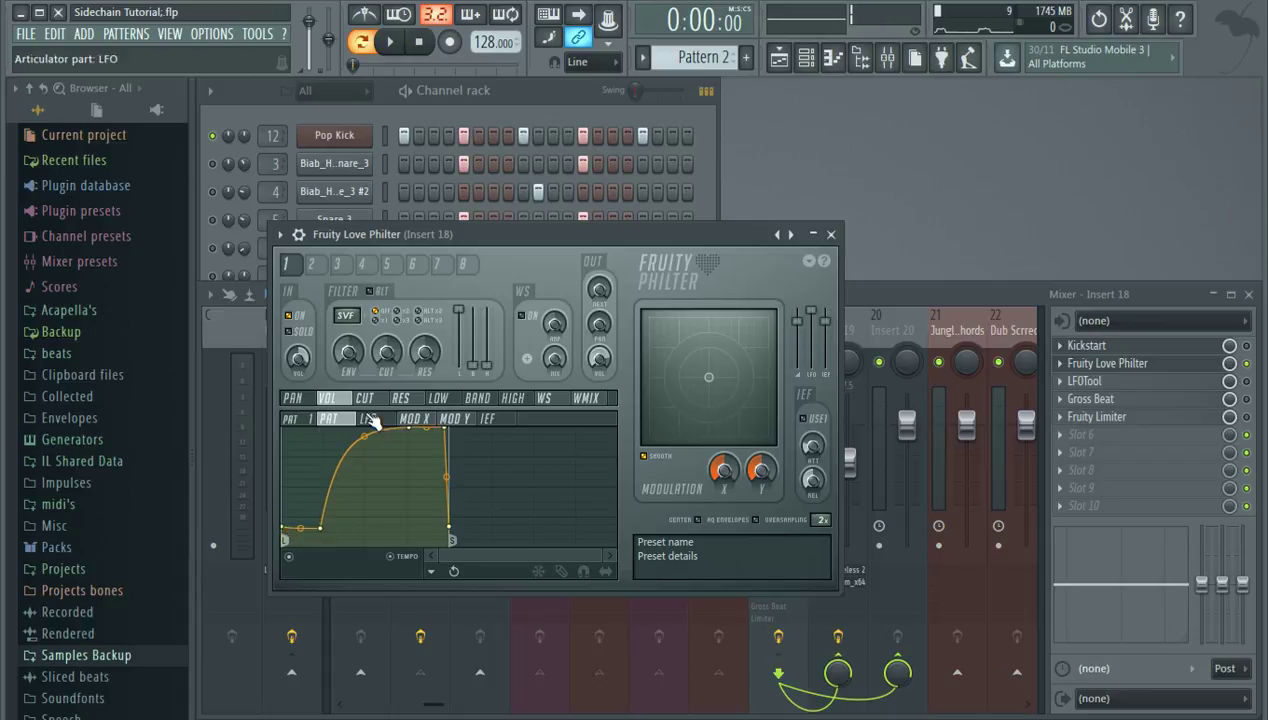
left_click(393, 44)
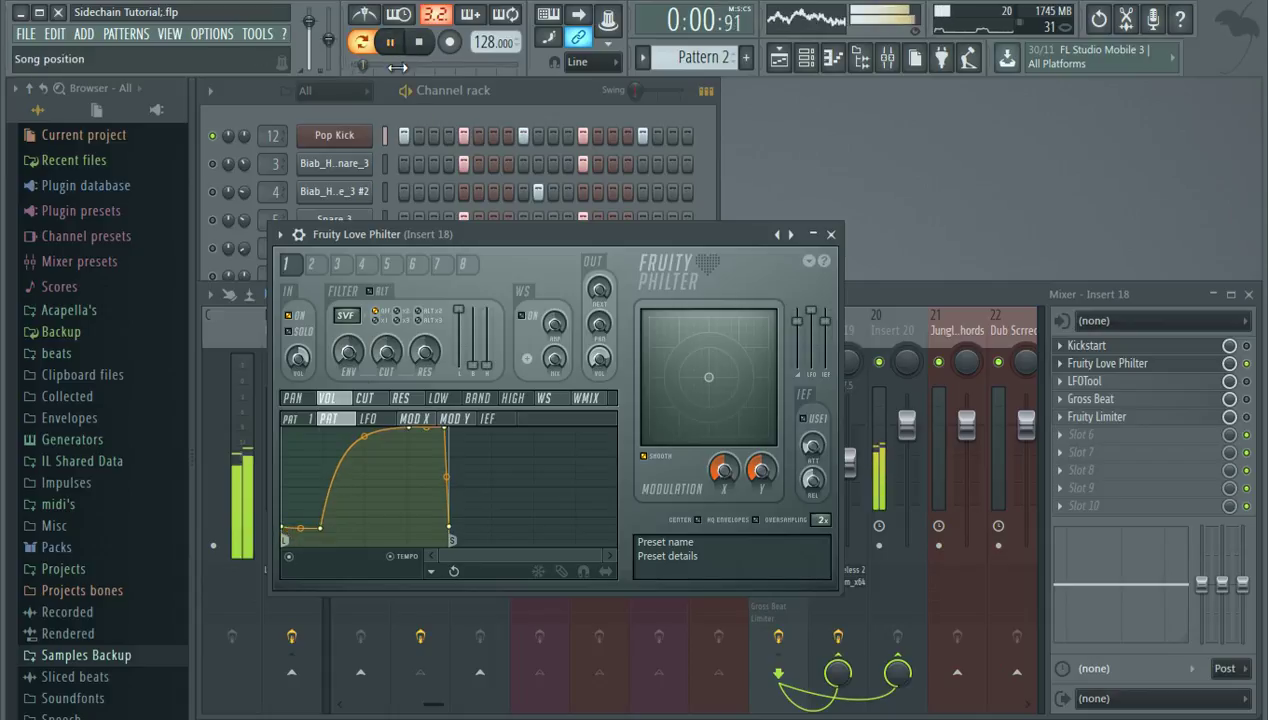
left_click_drag(284, 527, 313, 566)
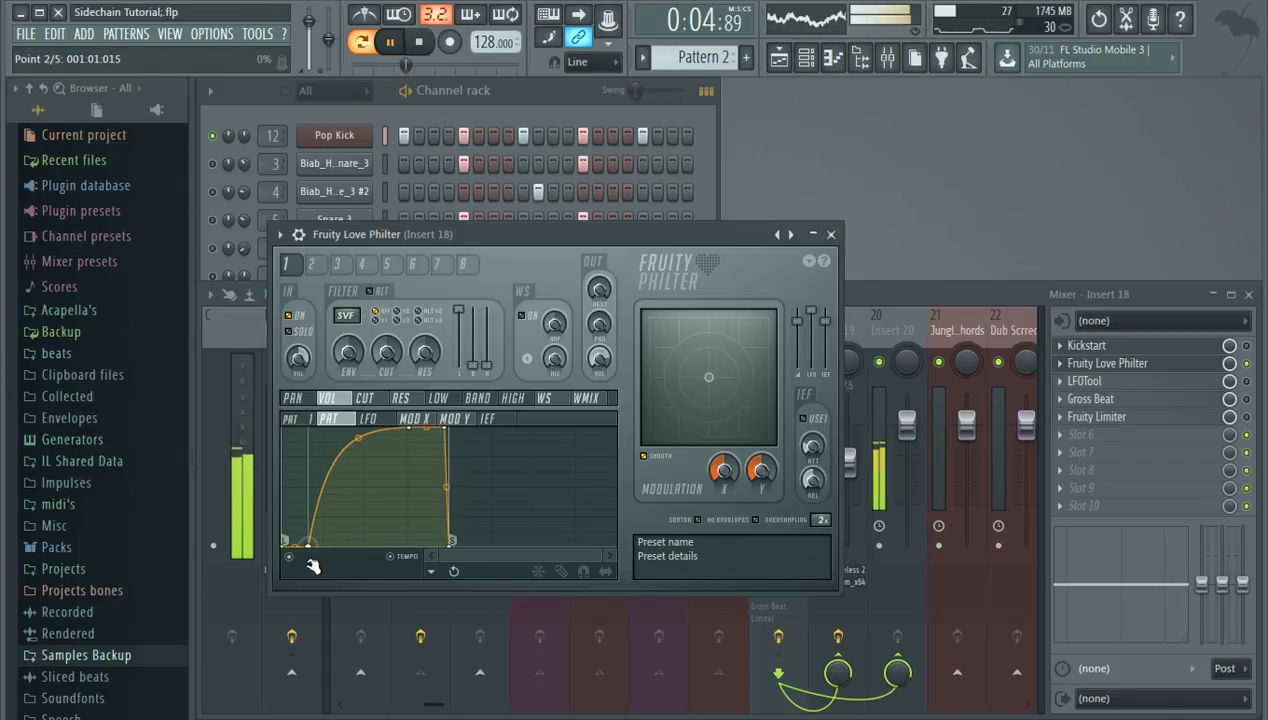
left_click(420, 42)
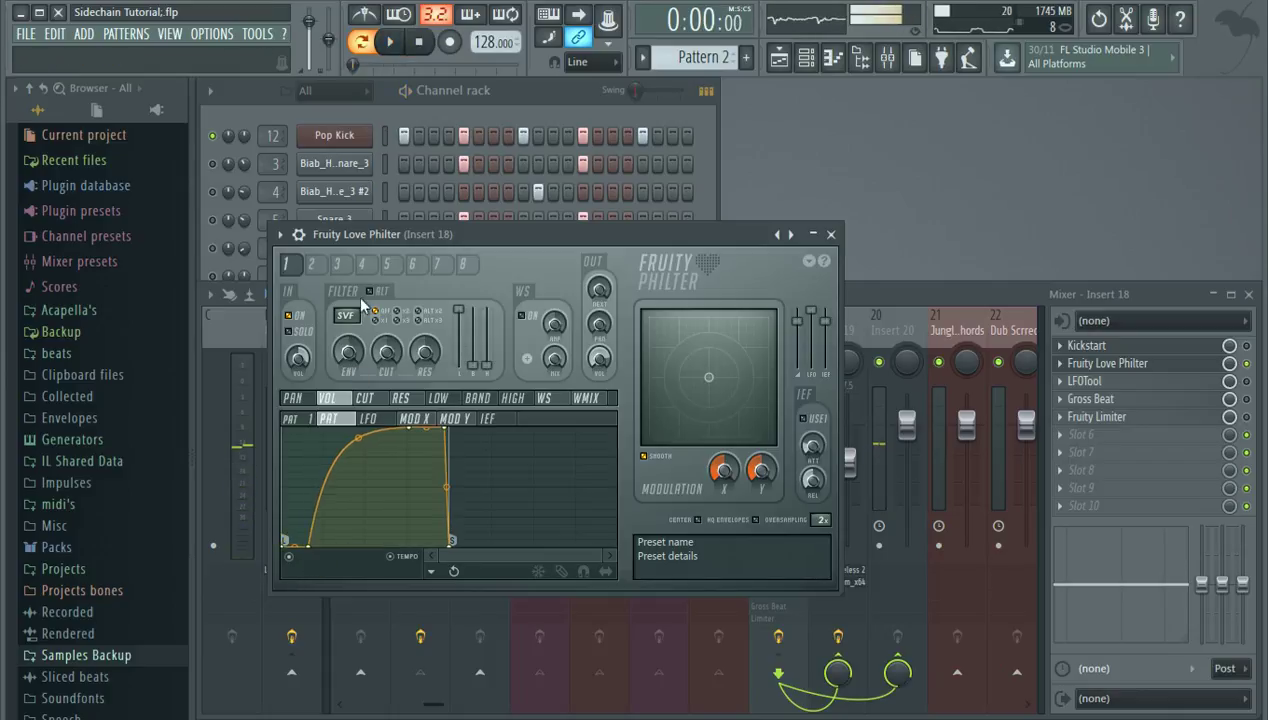
In unit 1's cutoff pattern envelope, loop the span between both points and lower the first point to -100%
left_click(381, 400)
left_click_drag(309, 487, 446, 584)
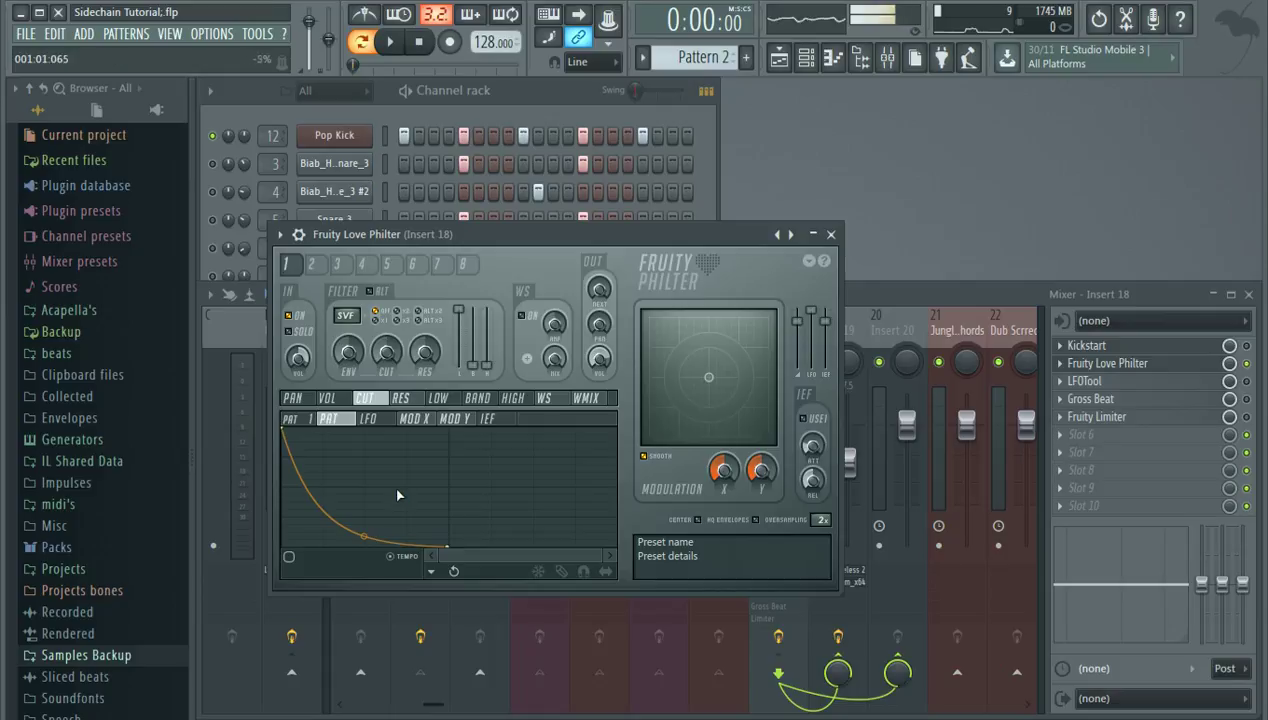
left_click(586, 574)
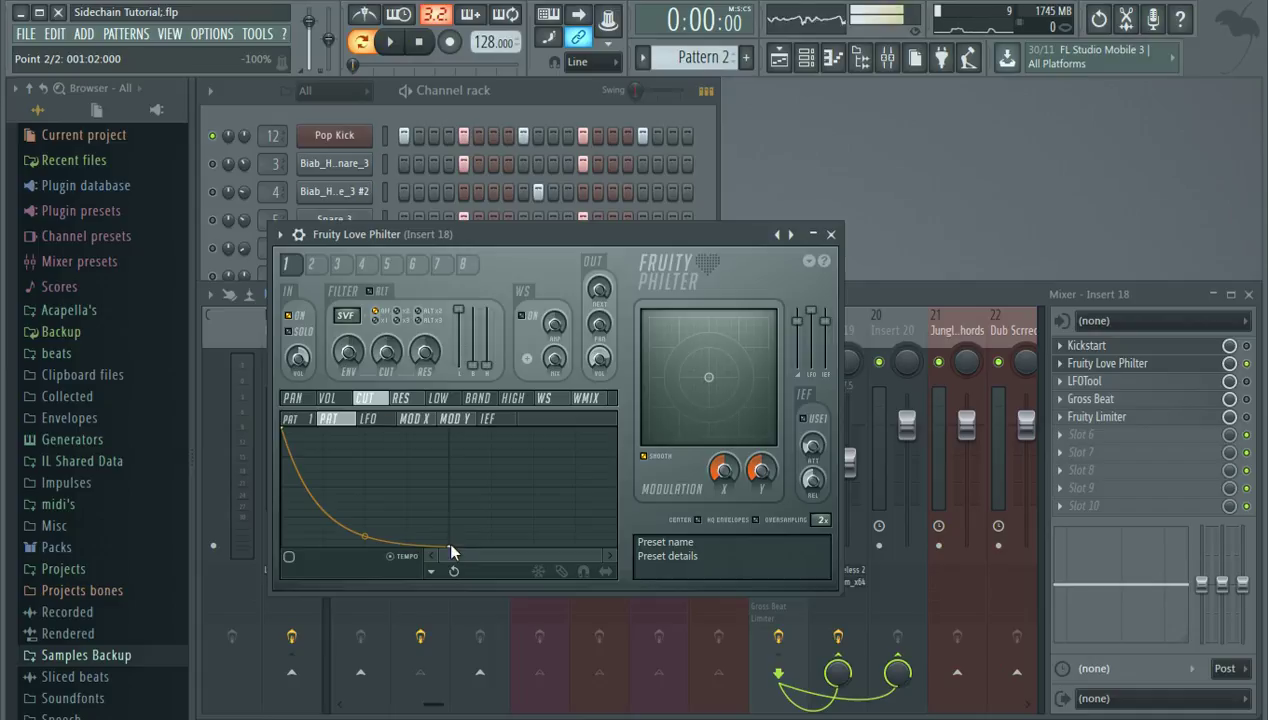
left_click(531, 618)
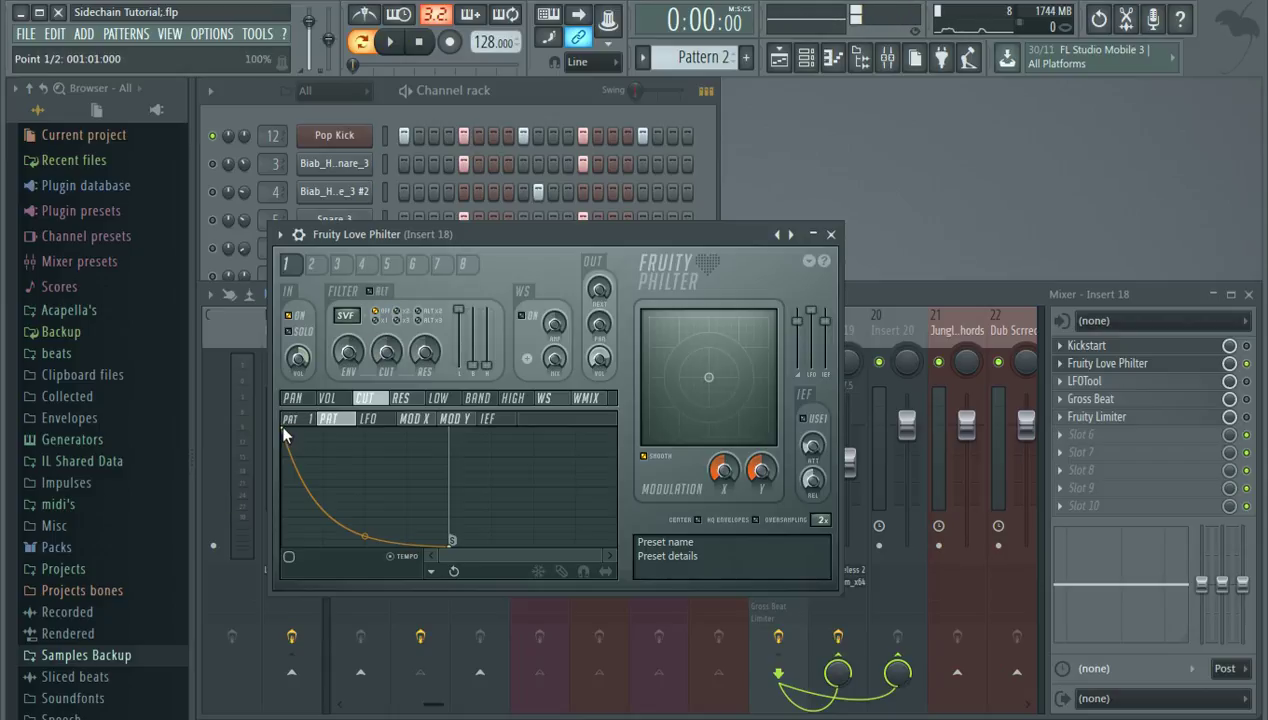
left_click(346, 595)
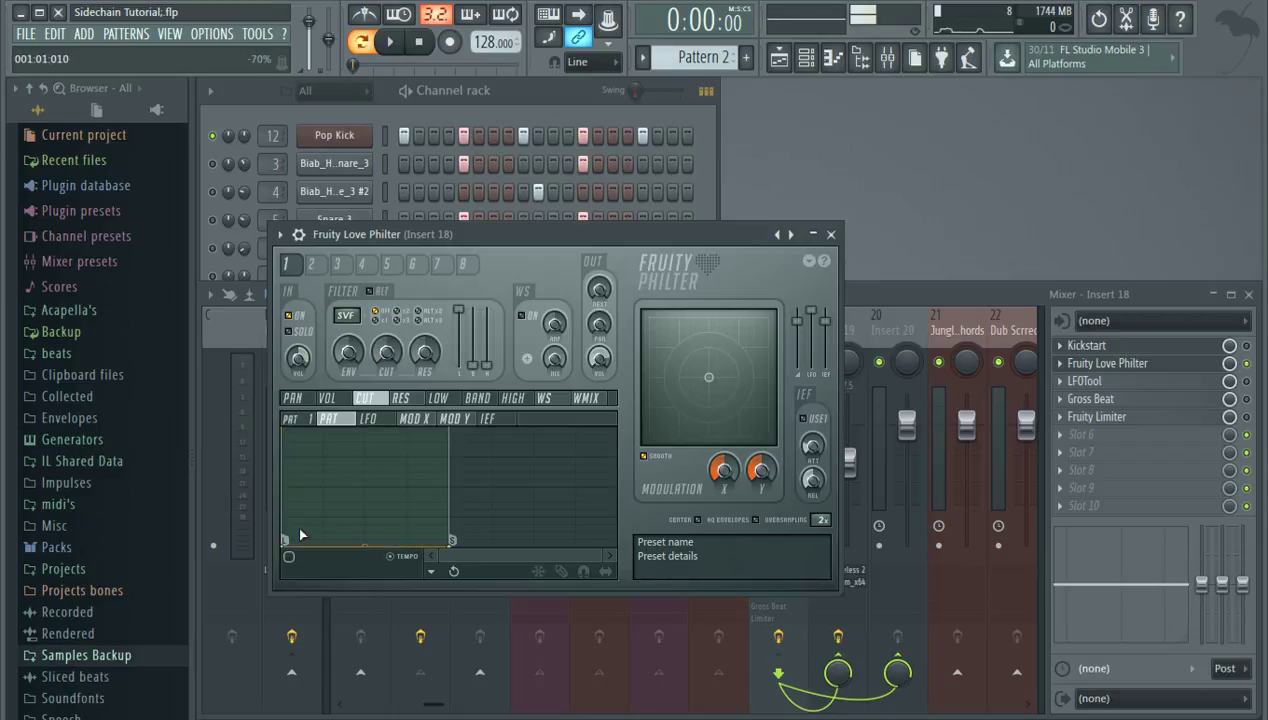
Add a middle point to the cutoff envelope, raise it to 100% at 001:01:077, and switch the envelope on and off again
right_click(332, 497)
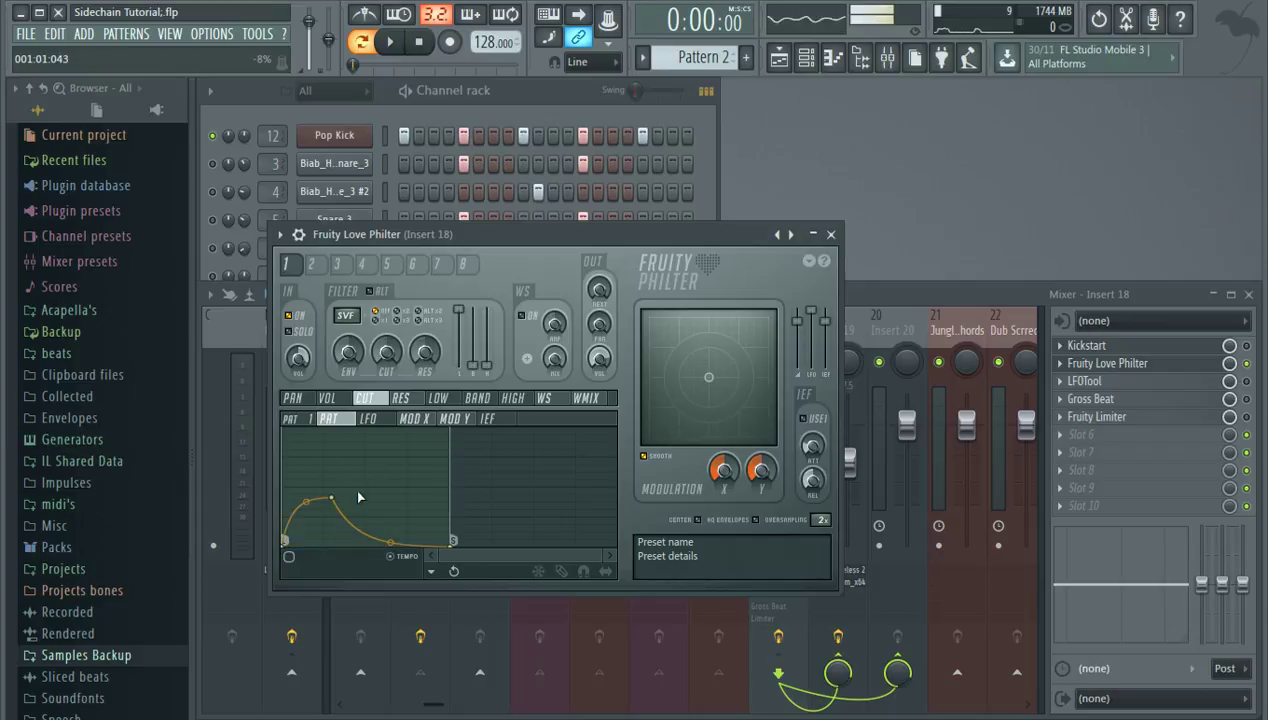
left_click_drag(333, 498, 418, 427)
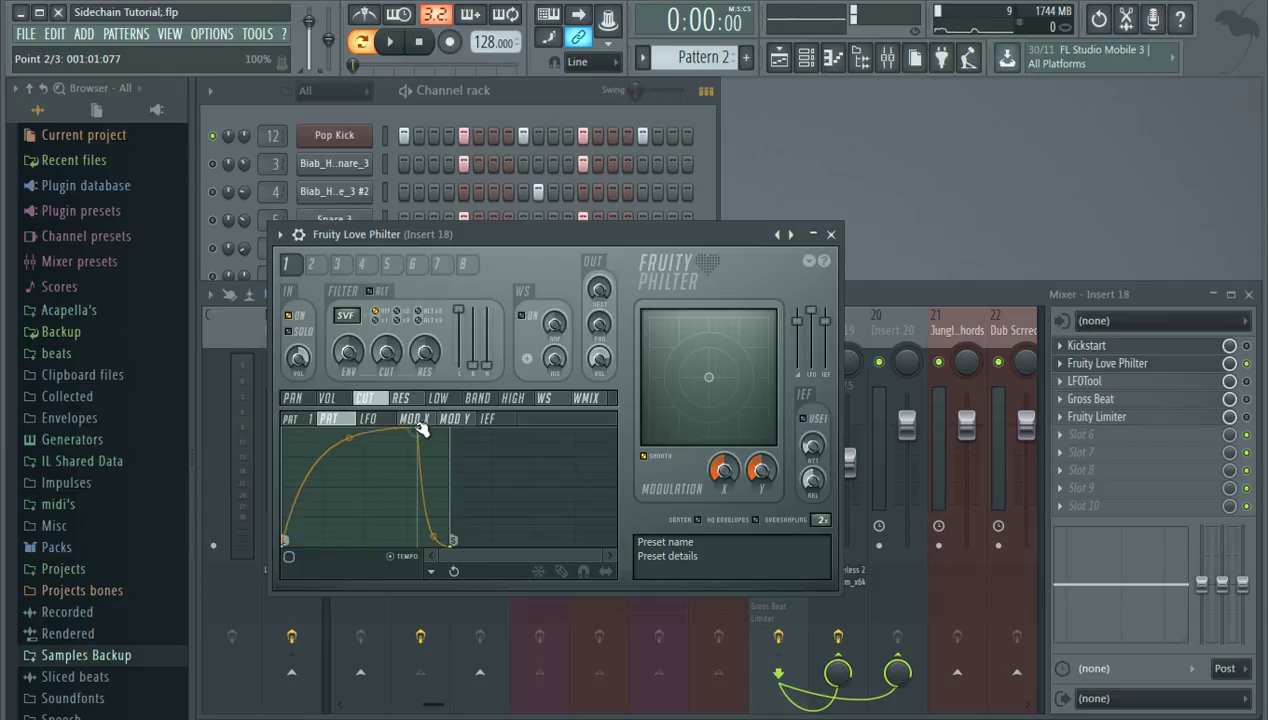
left_click(292, 558)
left_click(292, 558)
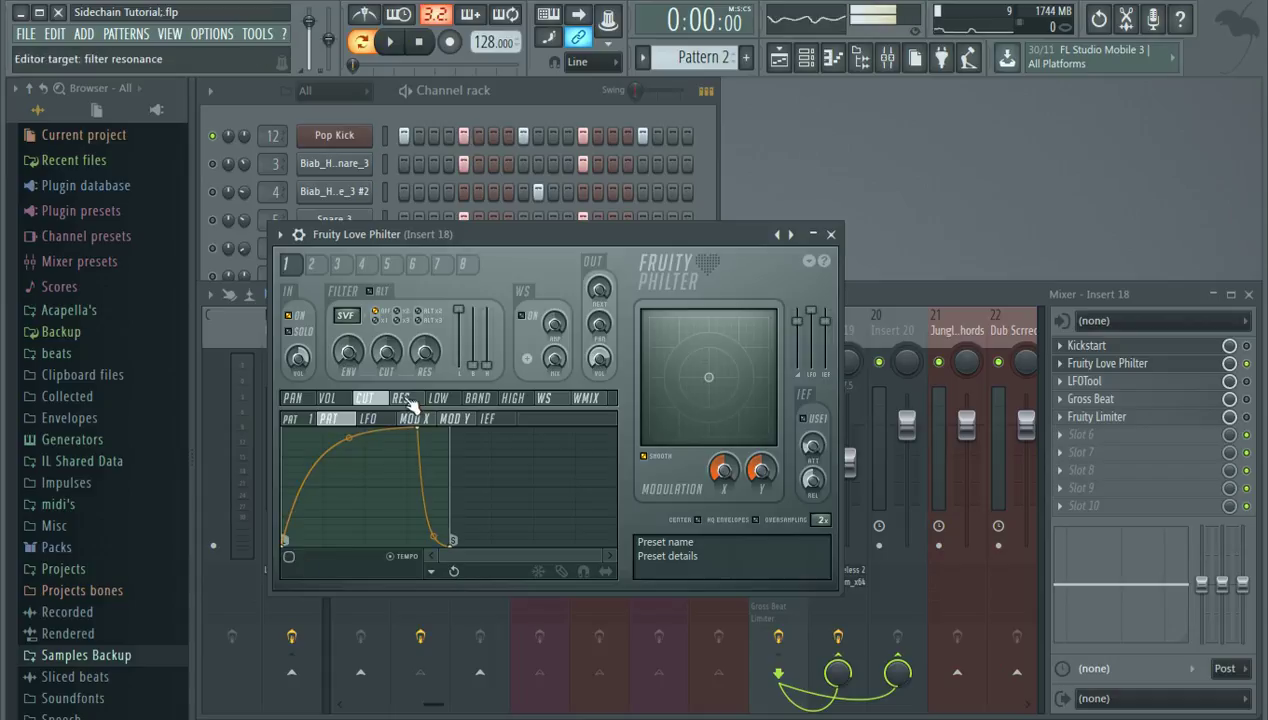
Compare unit 1's volume and cutoff envelopes and their enabled states, finishing on the volume envelope
left_click(330, 398)
left_click(383, 398)
left_click(289, 556)
left_click(289, 556)
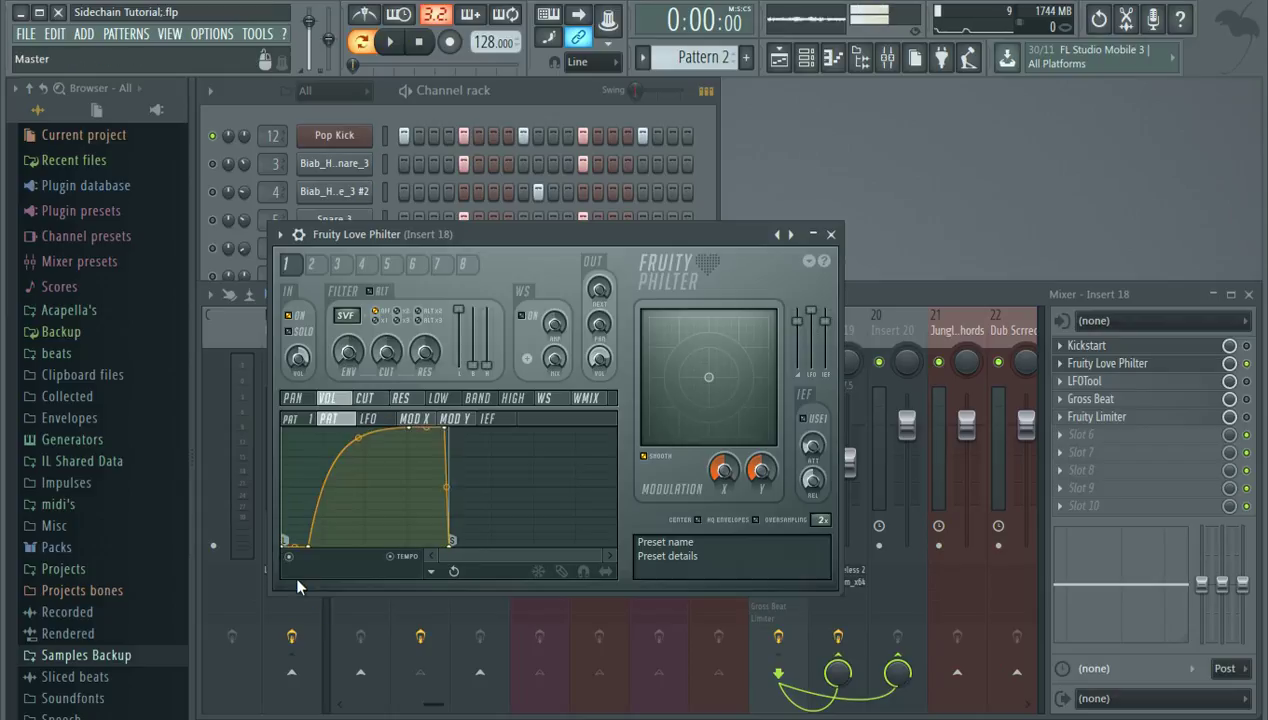
left_click(365, 398)
left_click(327, 398)
left_click(397, 400)
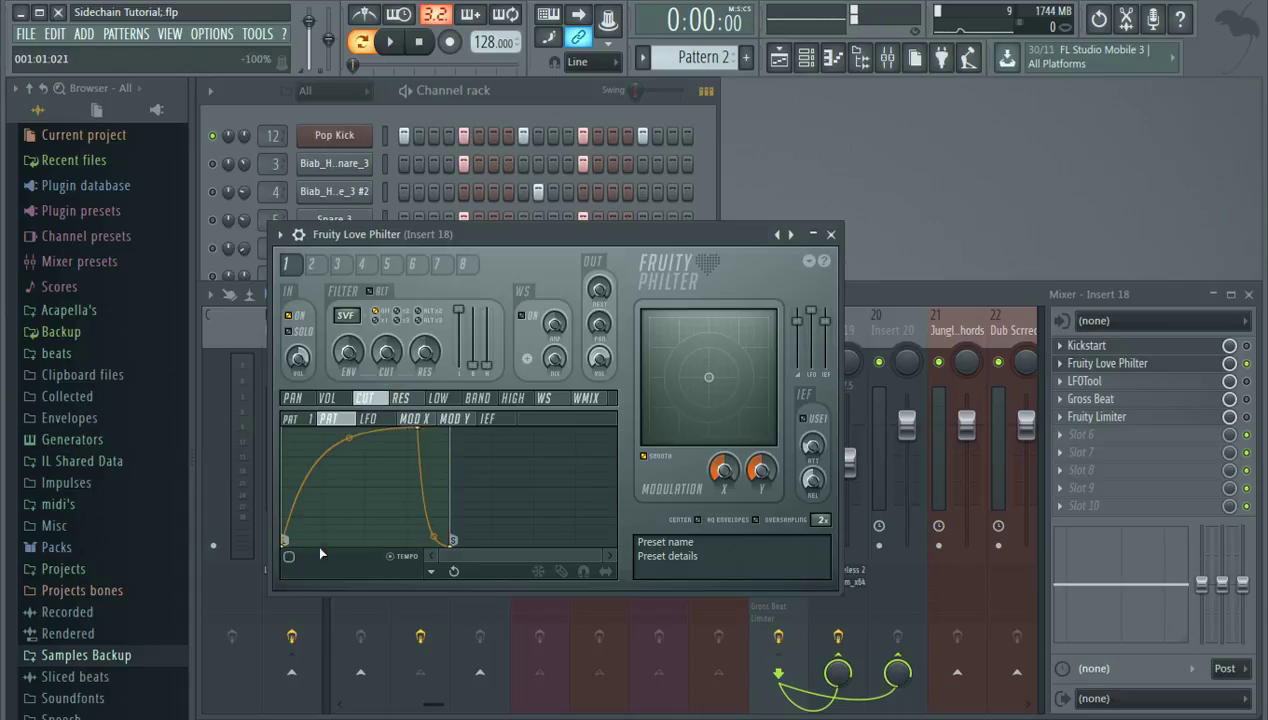
left_click(328, 399)
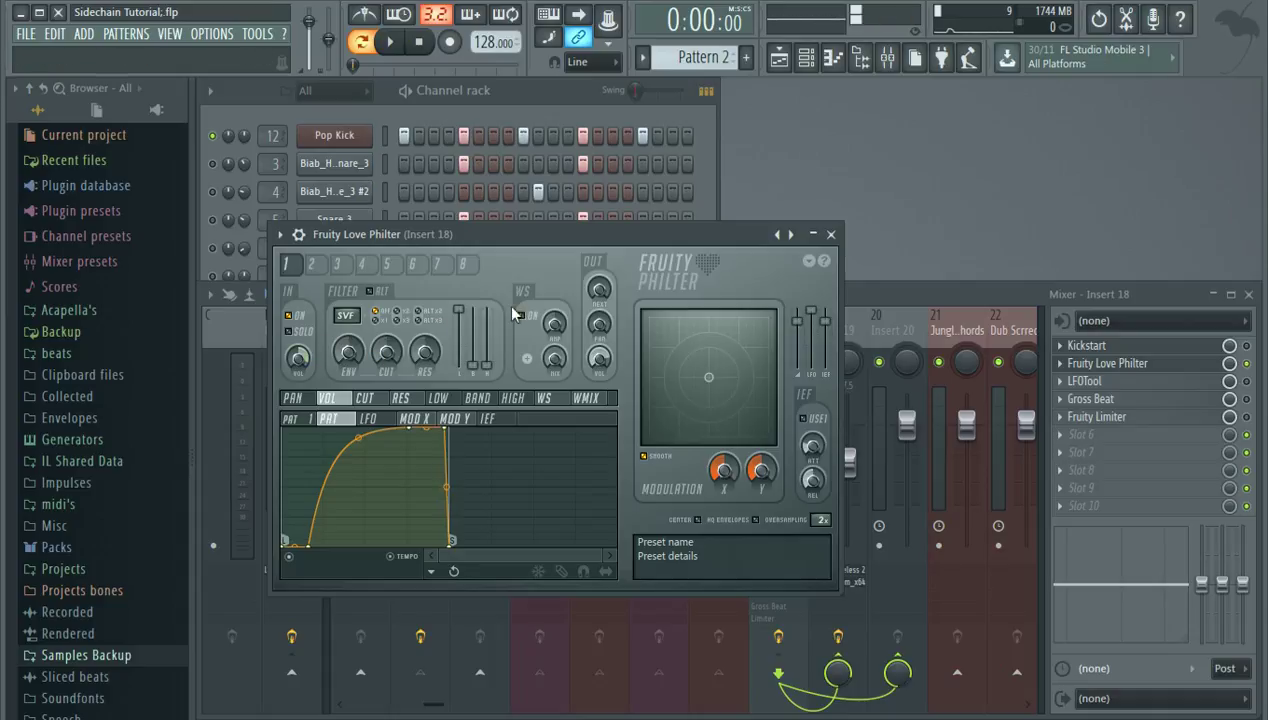
Close Fruity Love Philter, make LFOTool the active effect on Insert 18, and open it with its window fully in view
left_click(830, 234)
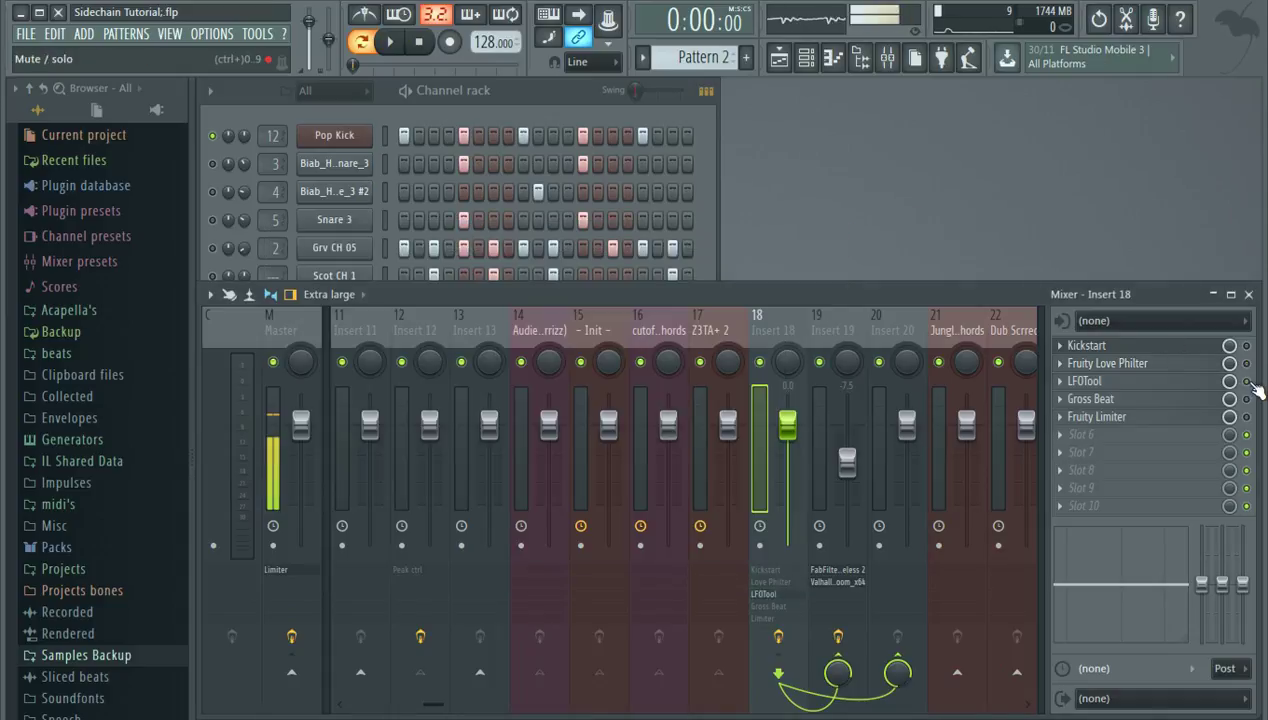
left_click(1092, 381)
mouse_move(541, 327)
left_mouse_down()
mouse_move(545, 300)
mouse_move(545, 335)
mouse_move(545, 300)
mouse_move(546, 318)
left_mouse_up()
left_click_drag(540, 130, 550, 198)
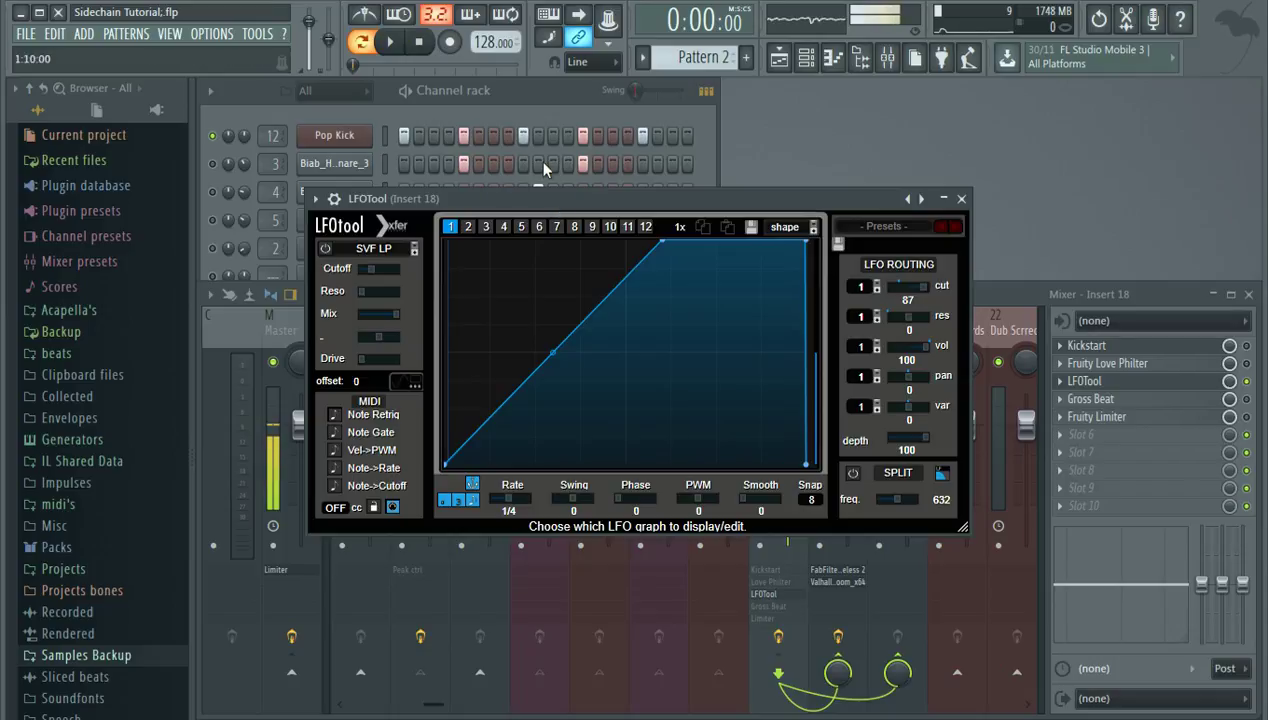
Bend the rising segment of LFOTool's graph 1 into a concave curve at 58% during playback, and stop playback
left_click(398, 50)
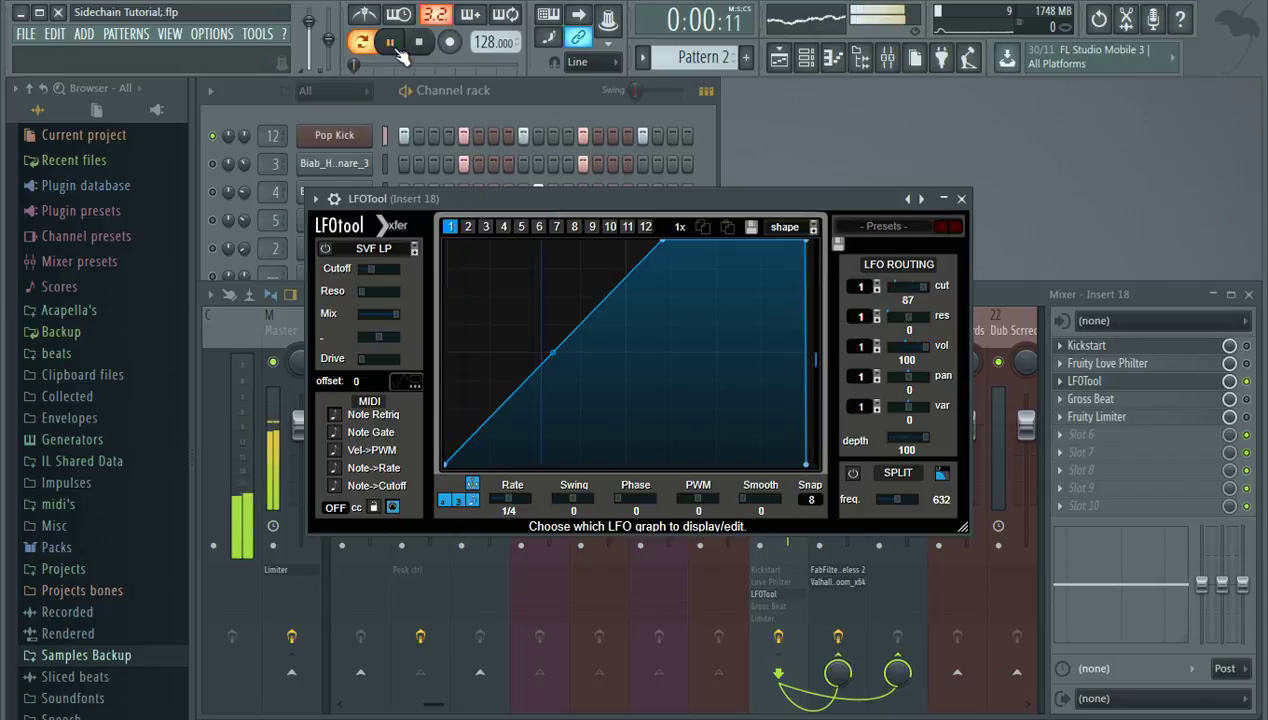
mouse_move(553, 352)
left_mouse_down()
mouse_move(548, 326)
mouse_move(552, 368)
left_mouse_up()
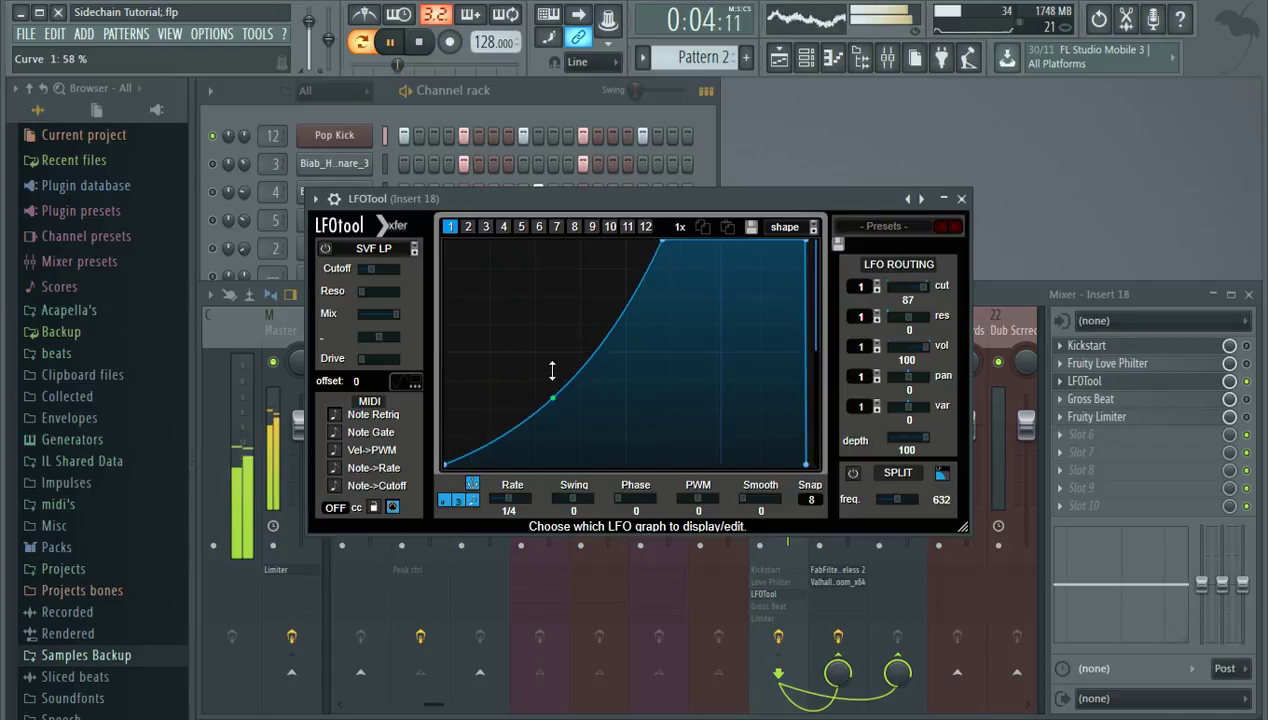
key("space")
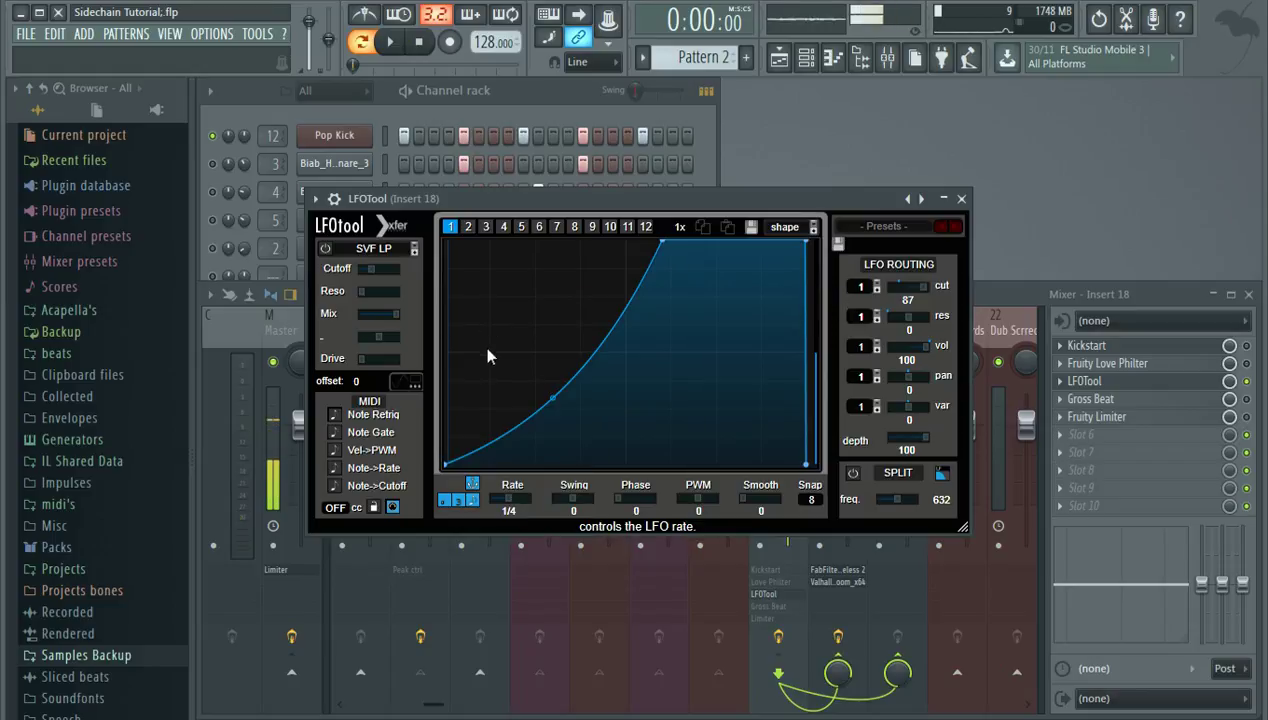
Compare Fruity Love Philter's volume envelope with LFOTool, view LFO graph 7, and return to graph 1
left_click(1108, 366)
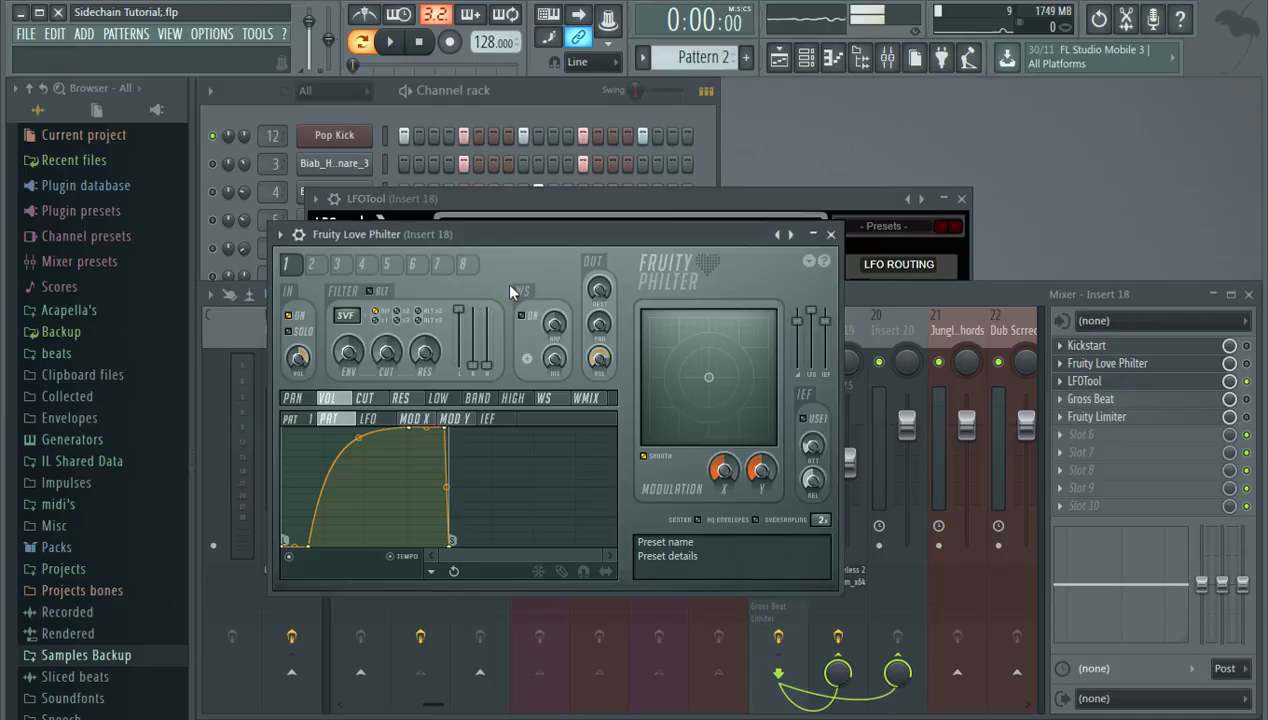
left_click(830, 234)
left_click(684, 207)
left_click(591, 228)
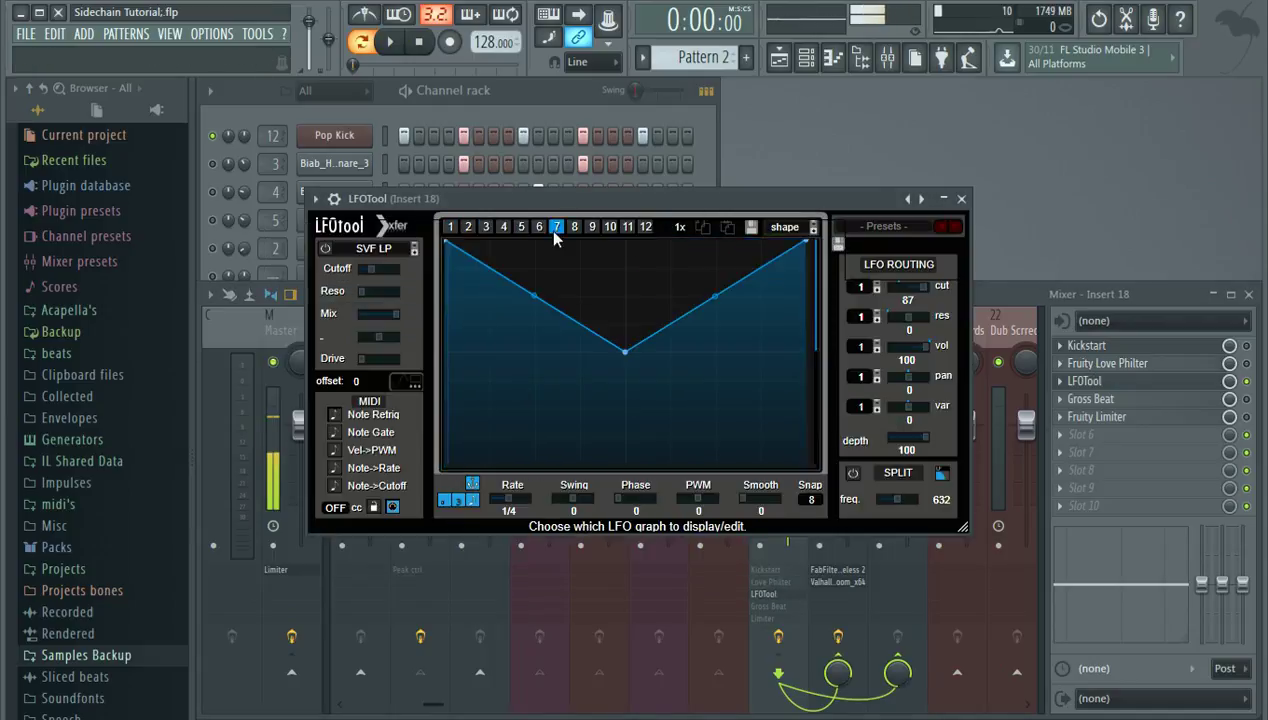
left_click(450, 227)
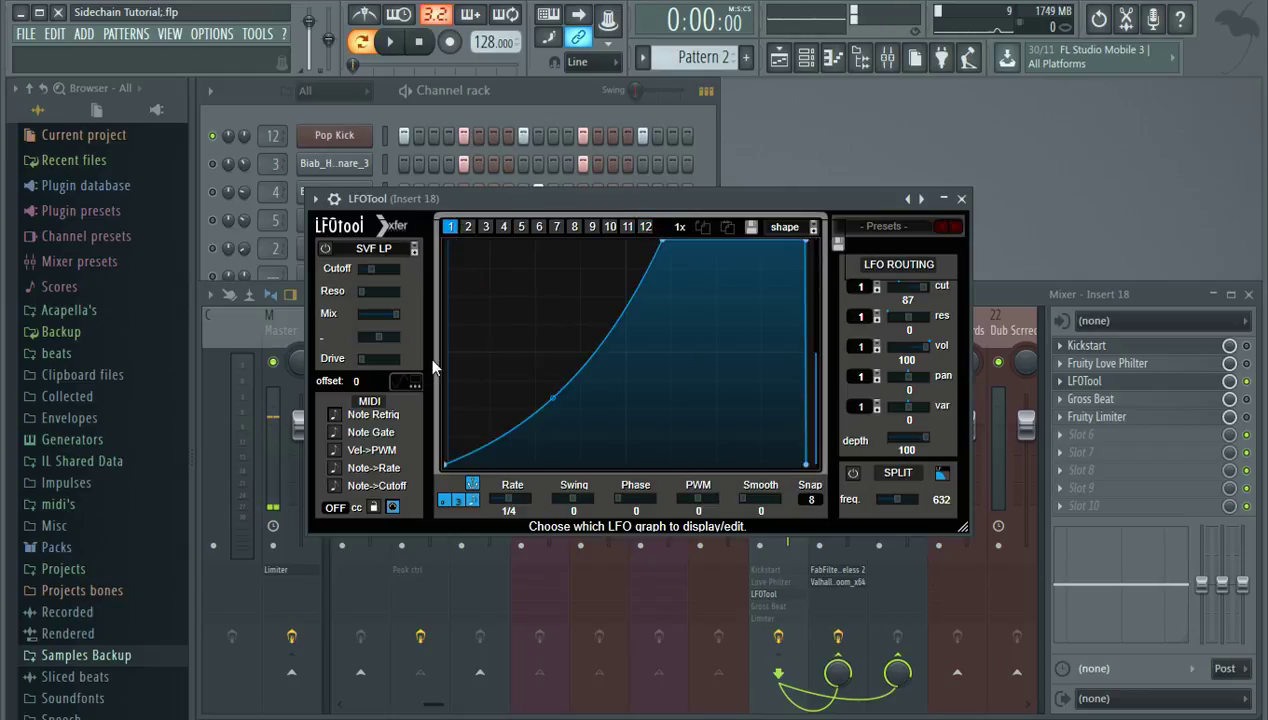
Audition LFOTool's SVF LP filter during playback, switch it off again, stop playback, and close LFOTool after a last look
left_click(325, 248)
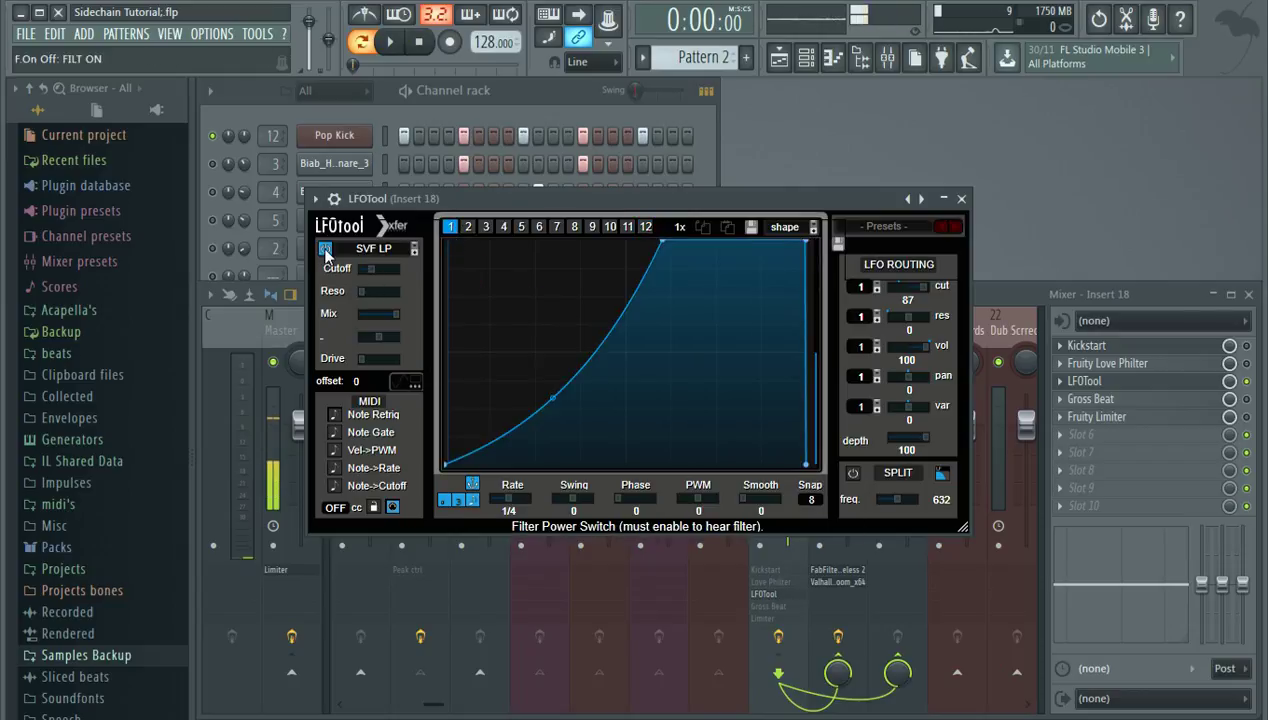
key("space")
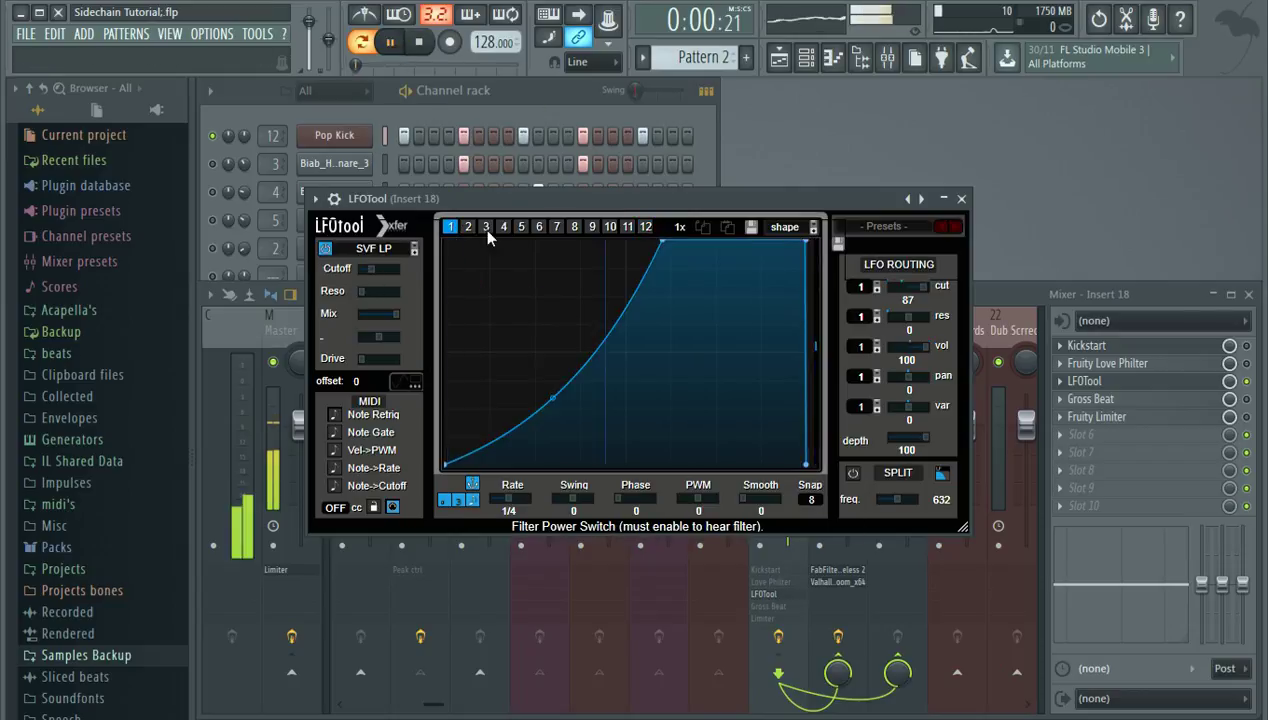
left_click(325, 248)
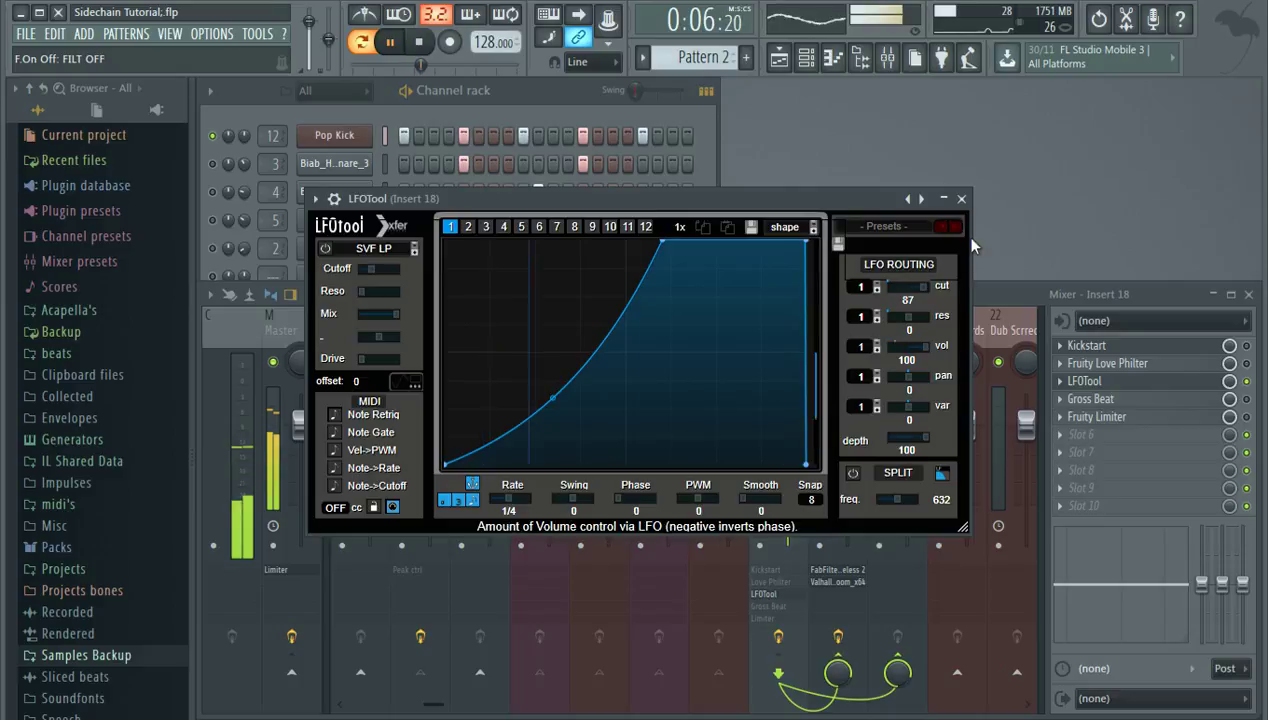
left_click(961, 198)
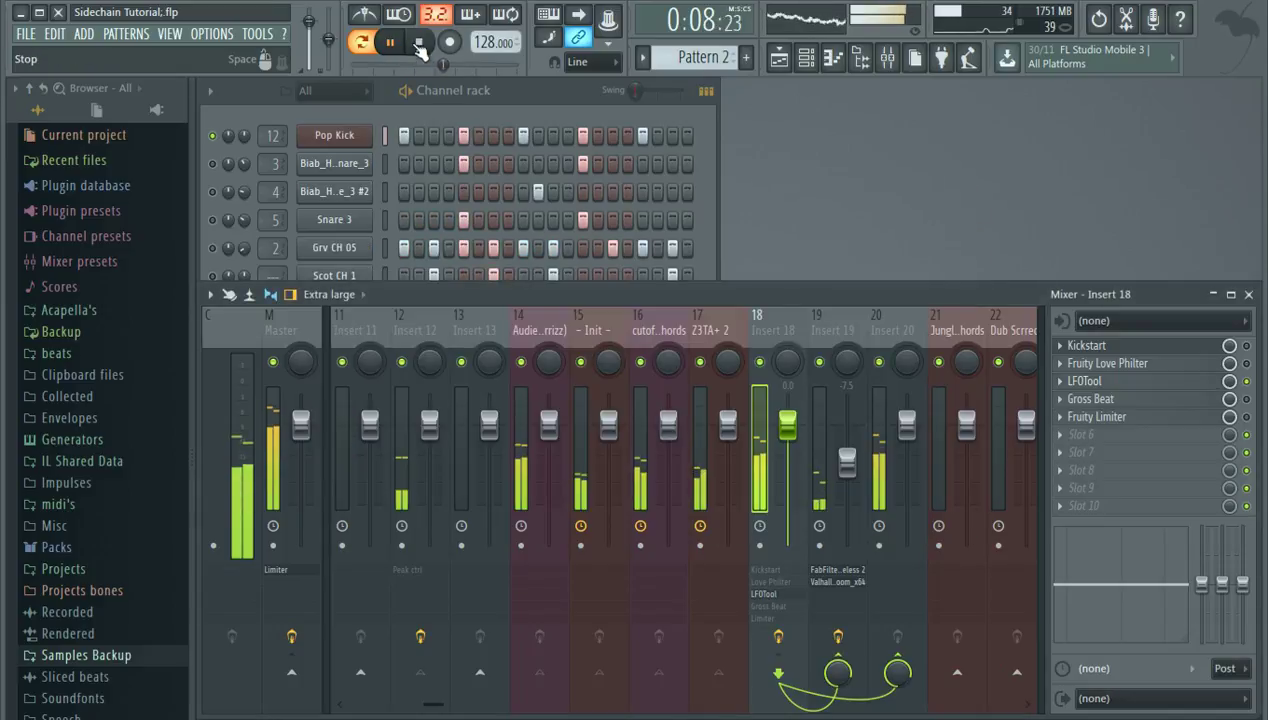
left_click(419, 41)
left_click(1104, 385)
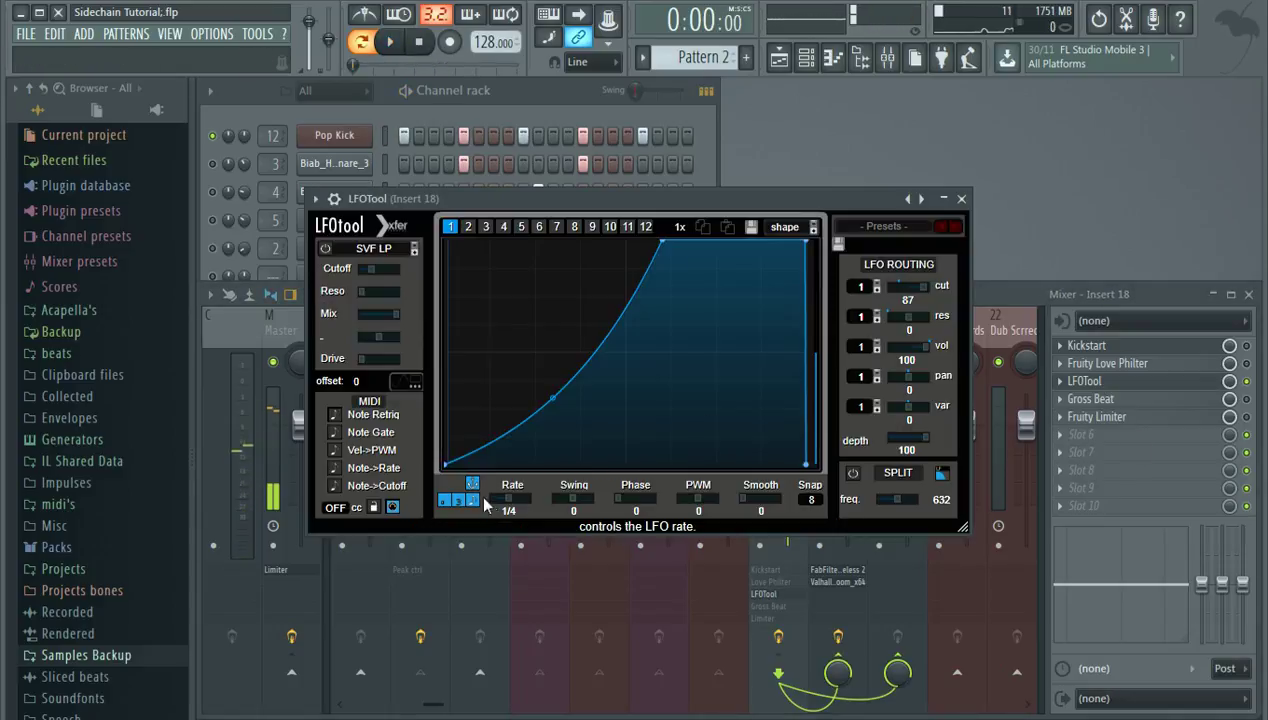
left_click(961, 199)
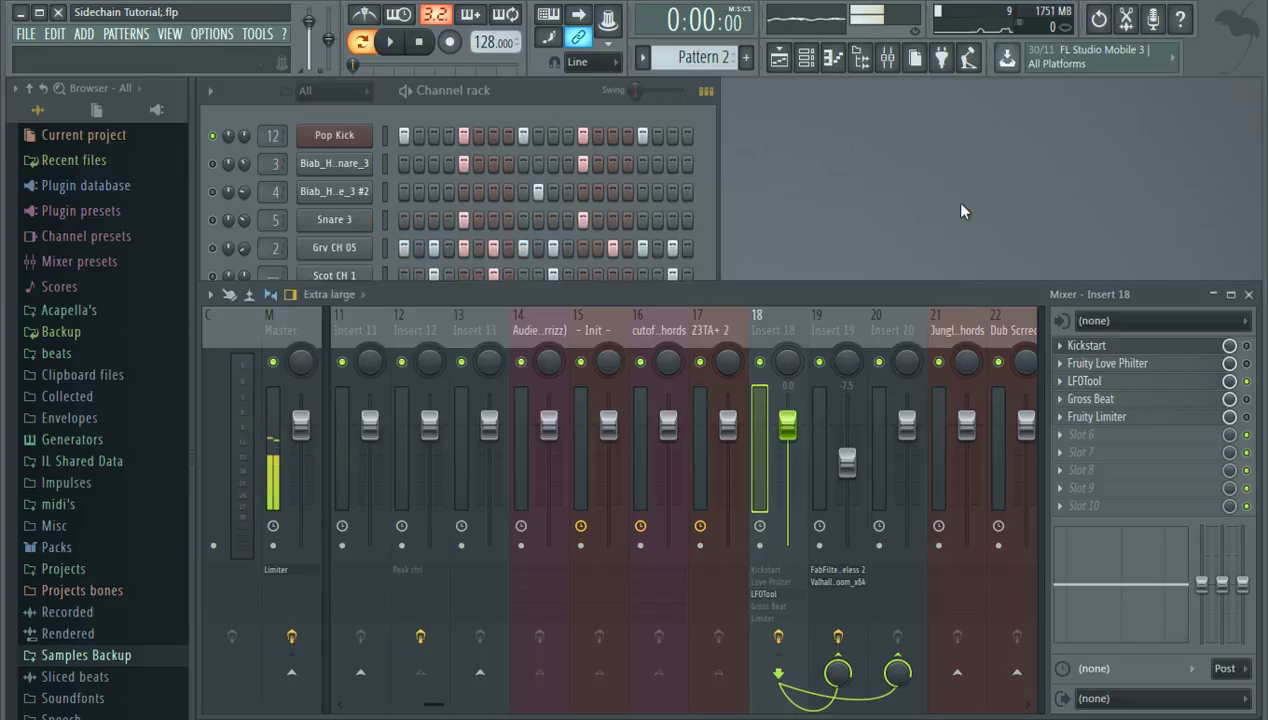
Open Gross Beat on Insert 18, look over its time presets, and show the Sidechain volume preset
left_click(1130, 401)
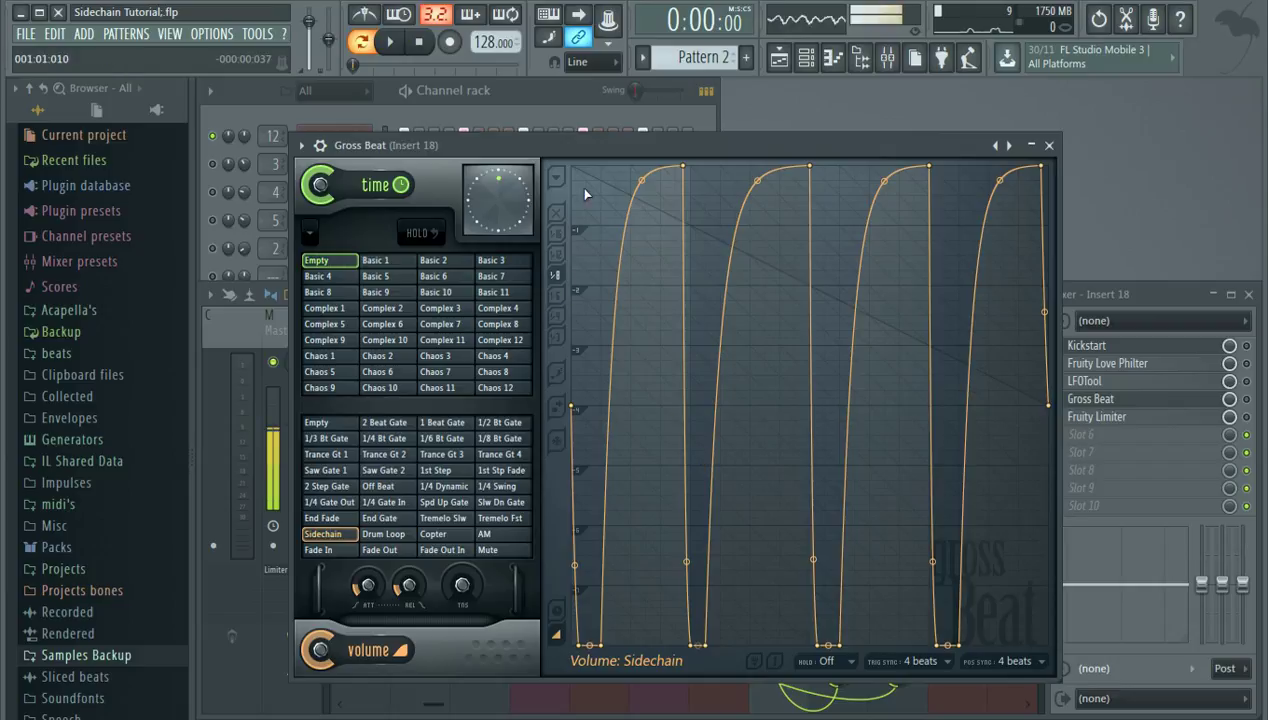
left_click_drag(601, 158, 552, 165)
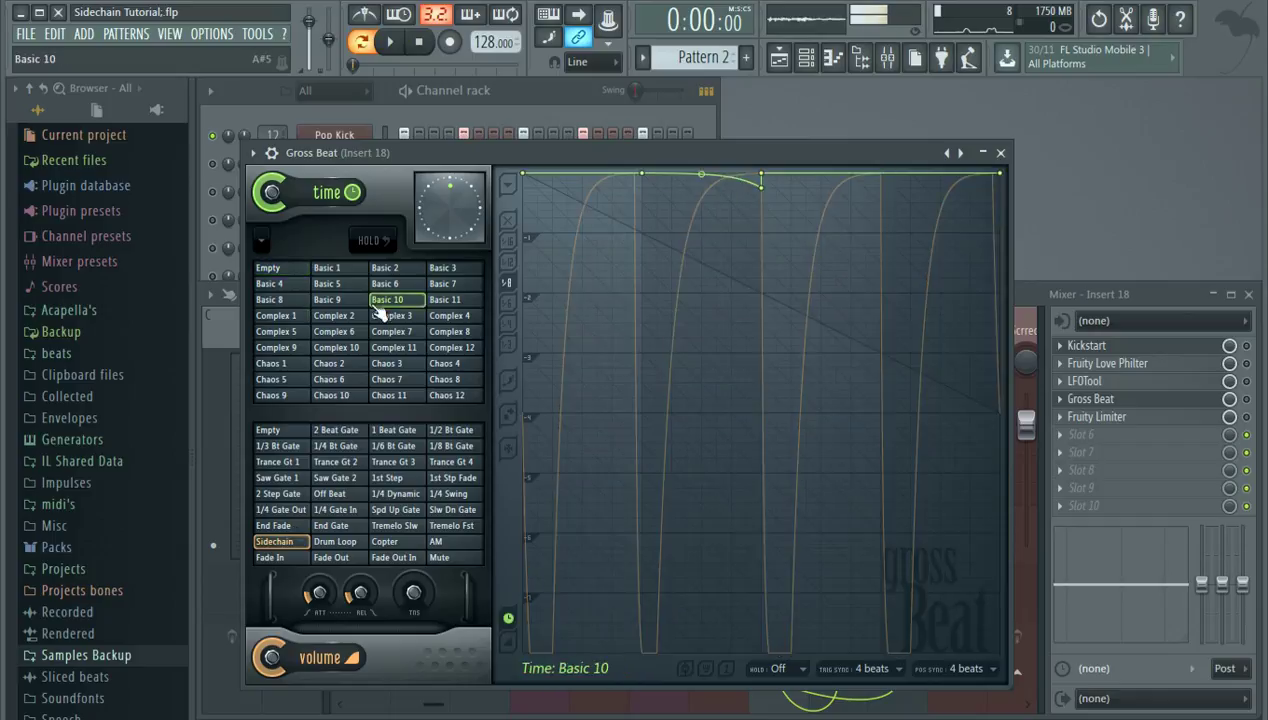
left_click(296, 545)
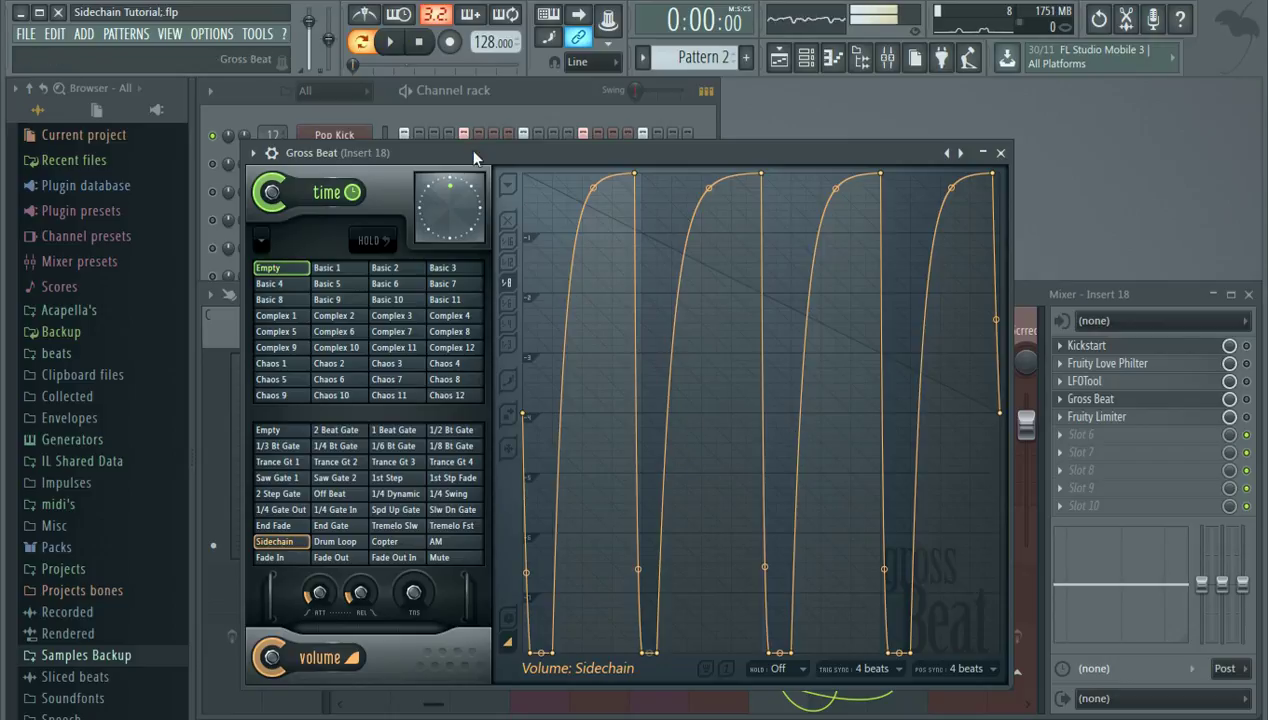
Enable Gross Beat on Insert 18 and audition its Sidechain volume pattern during playback
left_click(394, 44)
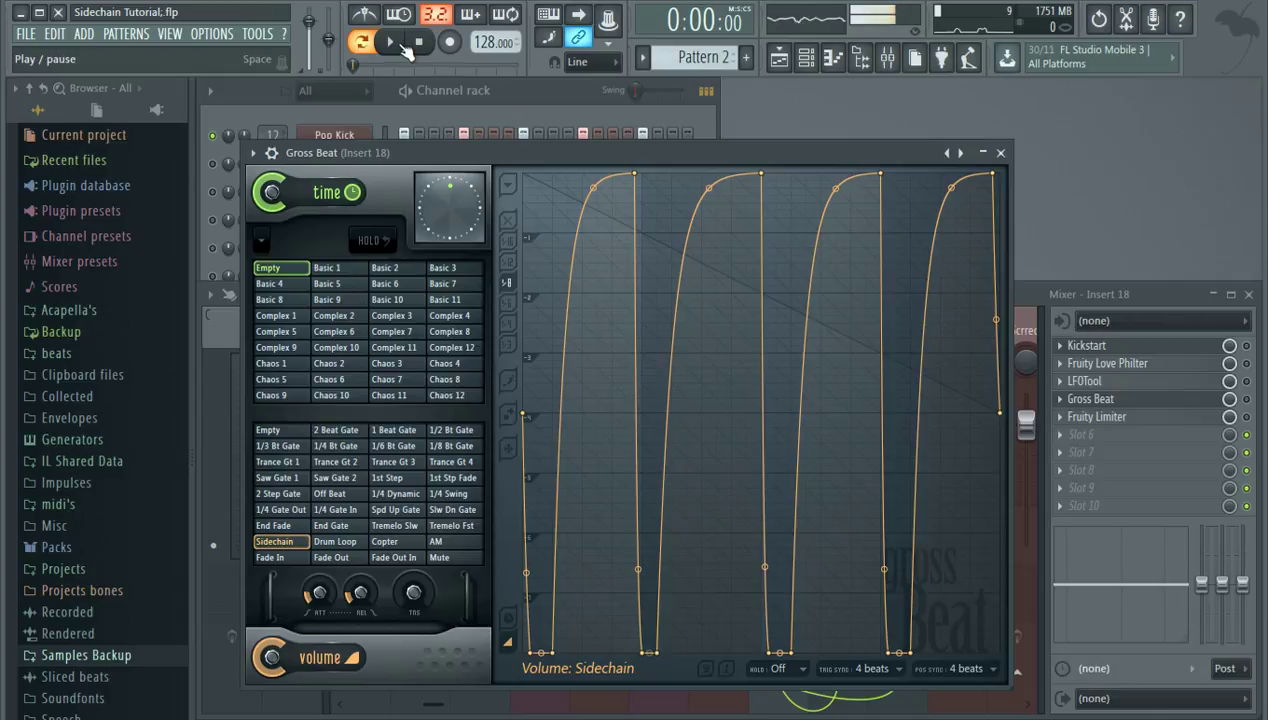
left_click(419, 42)
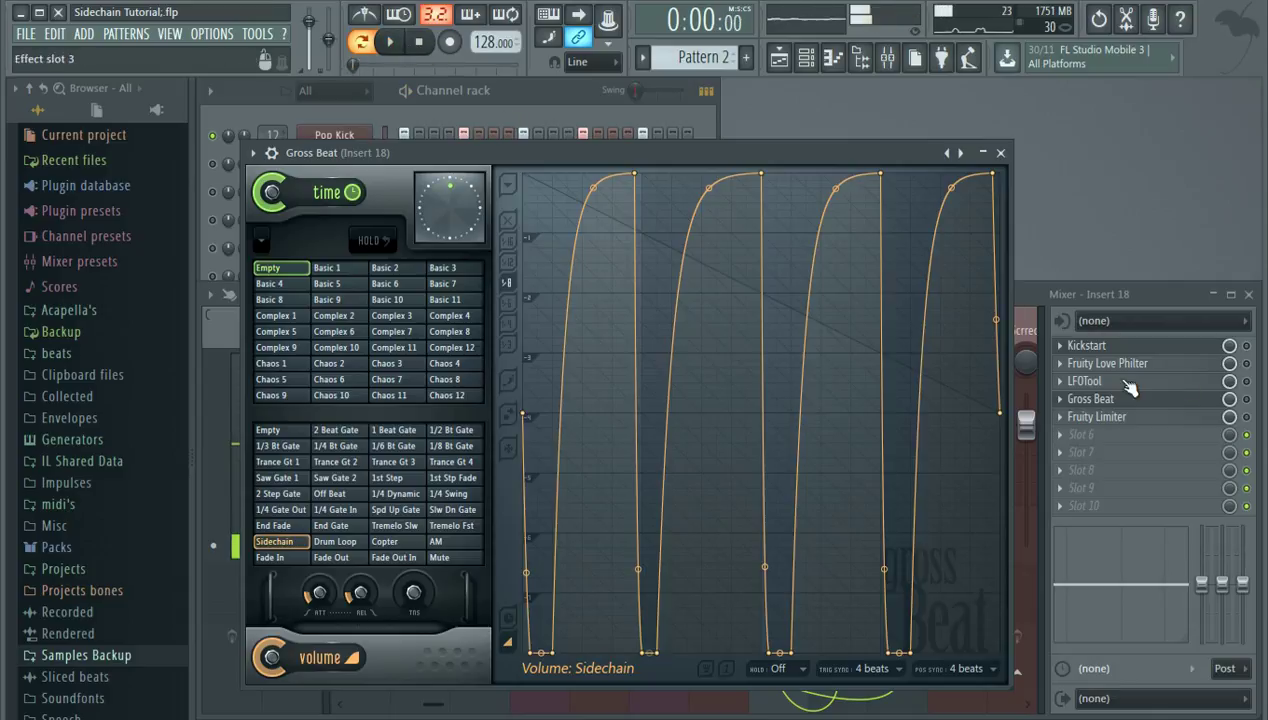
left_click(1246, 400)
left_click(396, 42)
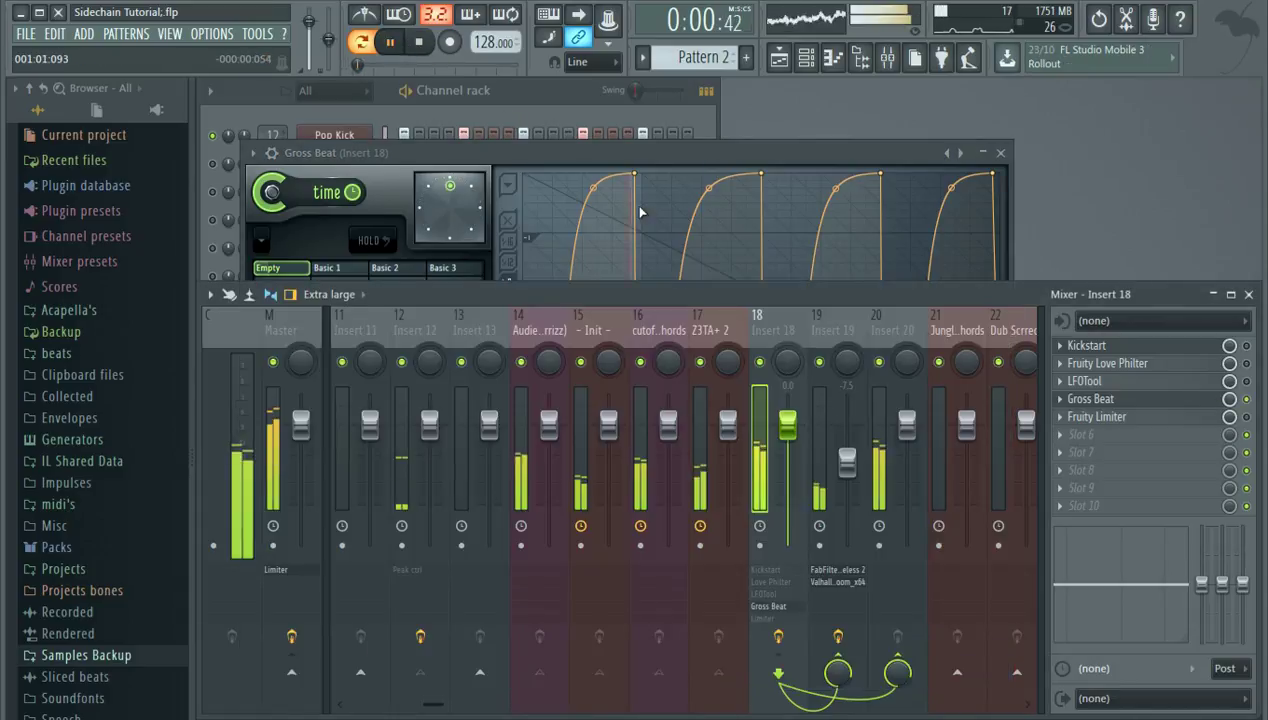
left_click(572, 155)
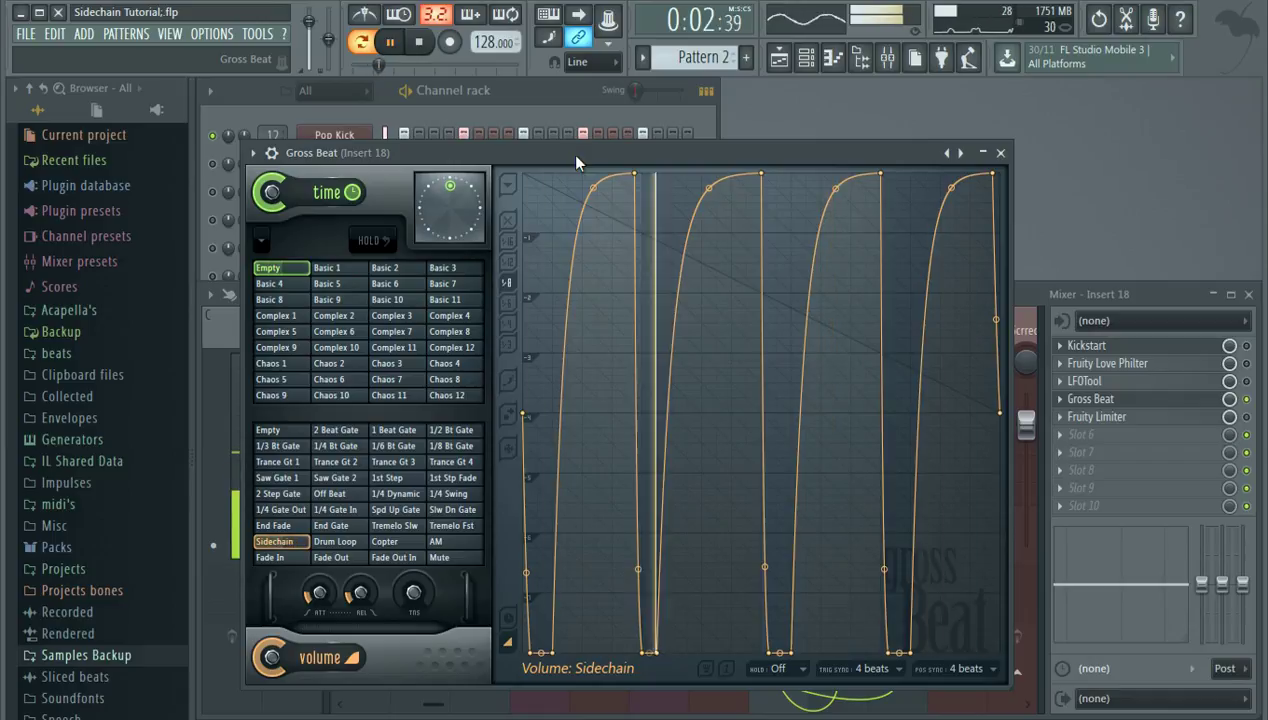
key("space")
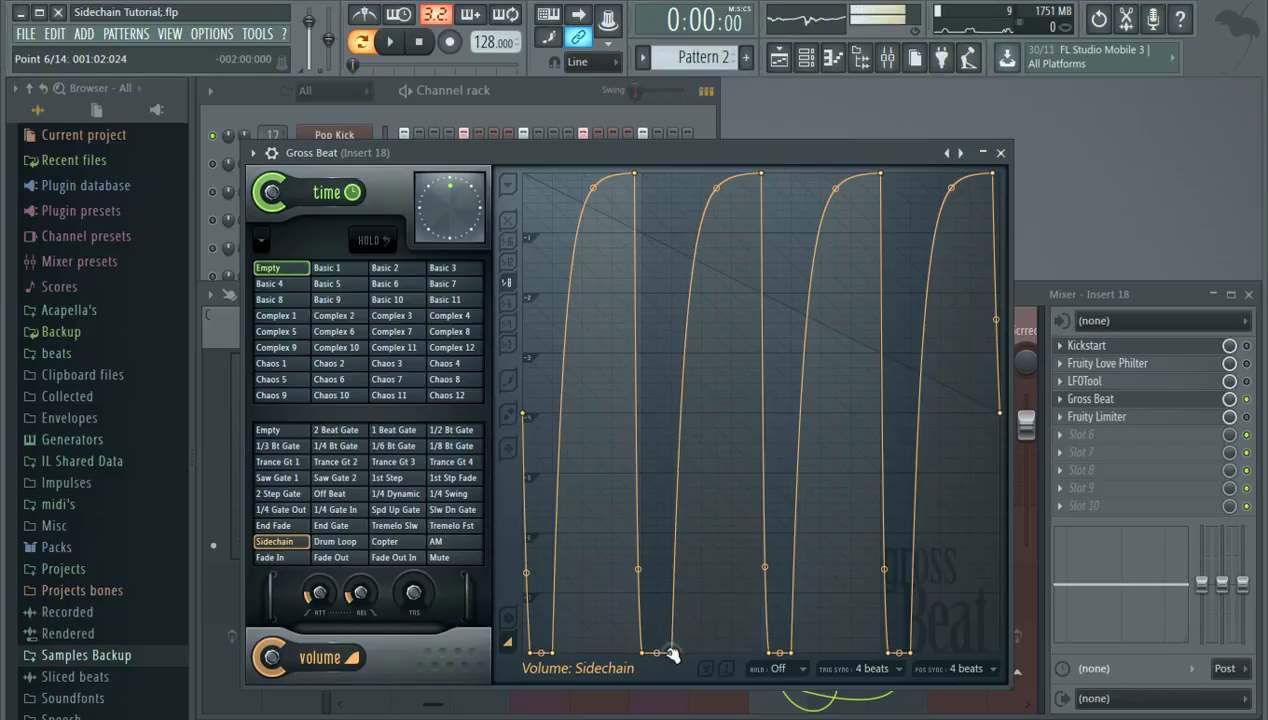
Try shifting the low points where Gross Beat's Sidechain volume curve starts rising, restore them, and close Gross Beat
mouse_move(793, 653)
left_mouse_down()
mouse_move(778, 653)
mouse_move(791, 653)
left_mouse_up()
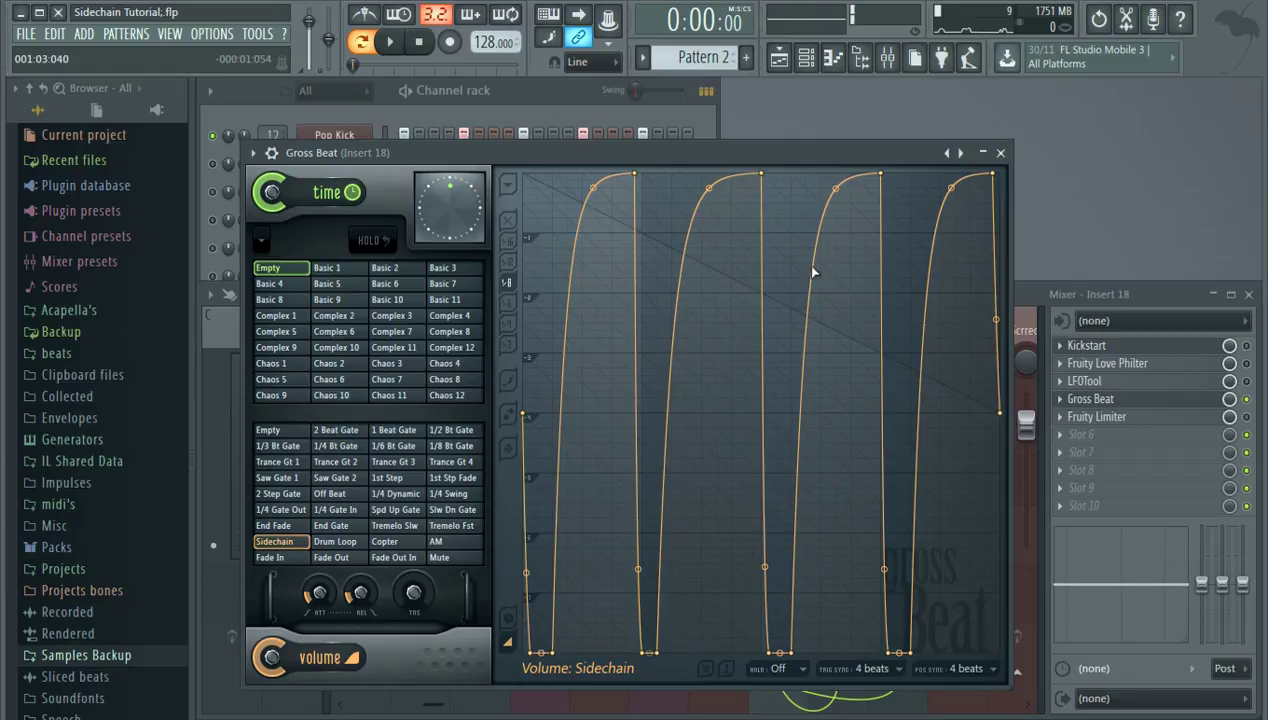
mouse_move(554, 652)
left_mouse_down()
mouse_move(539, 652)
mouse_move(553, 652)
left_mouse_up()
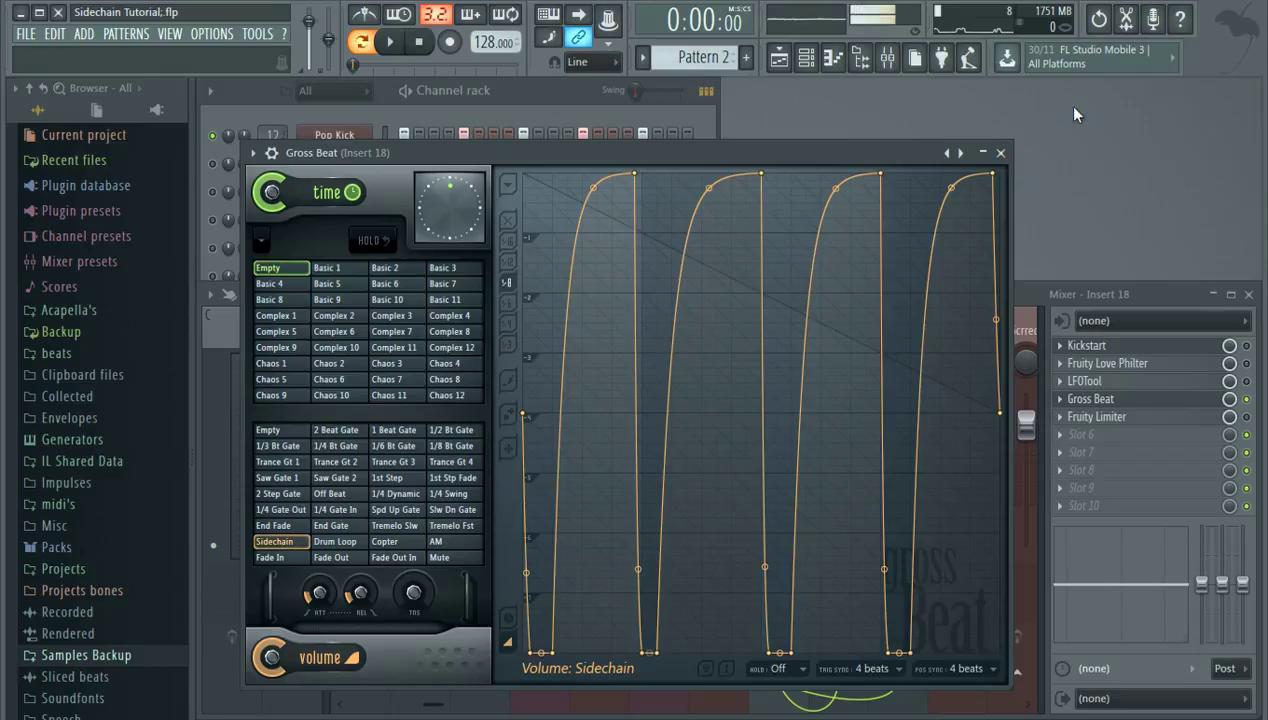
left_click(1000, 152)
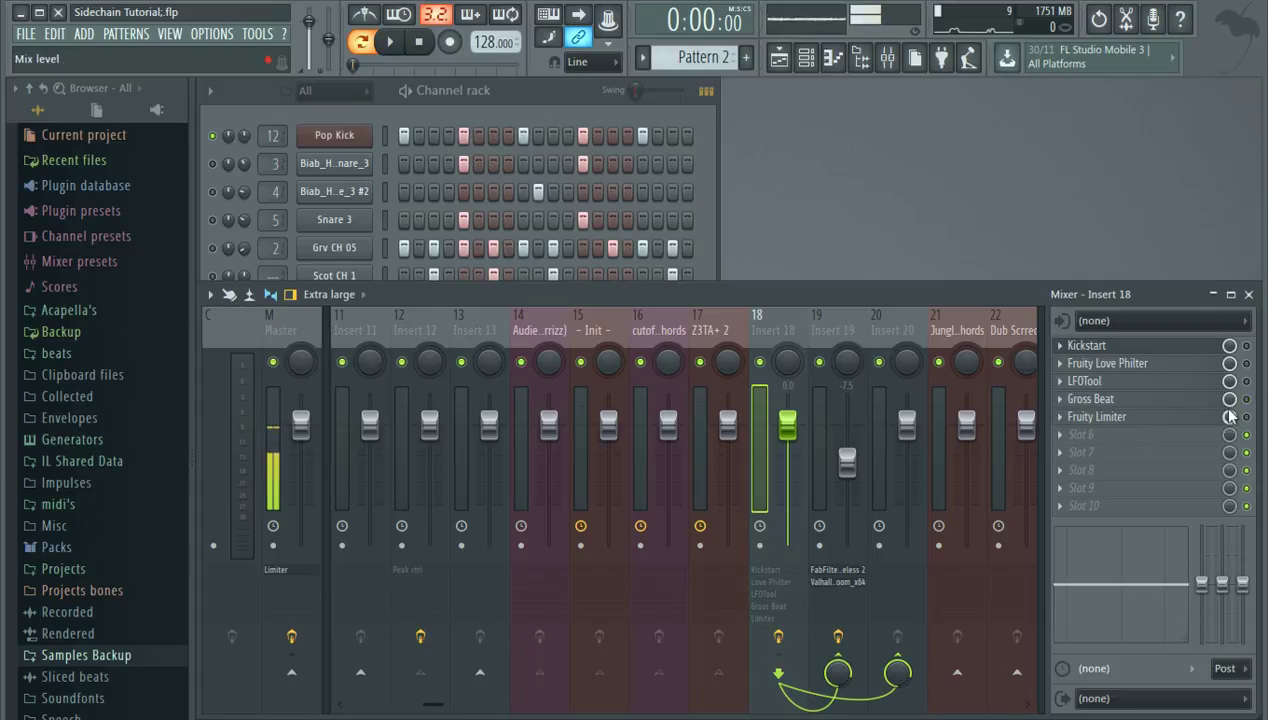
Open and enable Fruity Limiter on Insert 18, show its Limit mode, and return it to Comp mode
left_click(1131, 419)
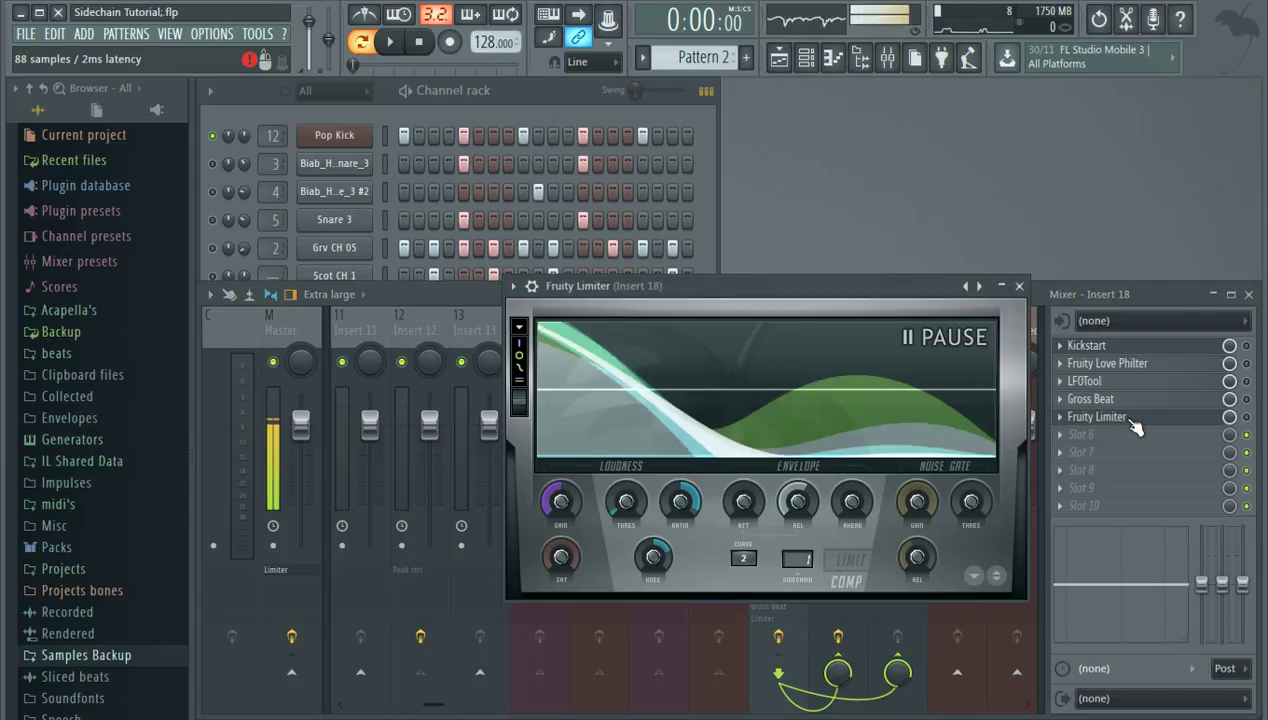
left_click(1240, 418)
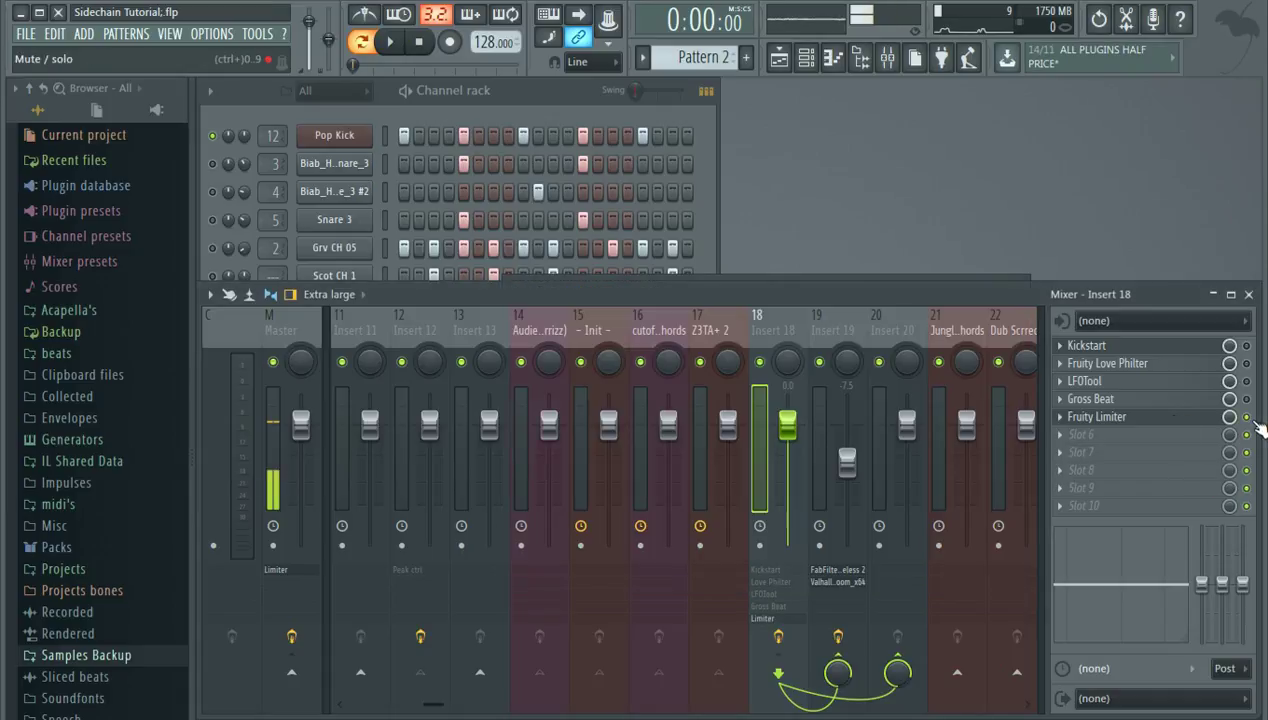
left_click(1240, 418)
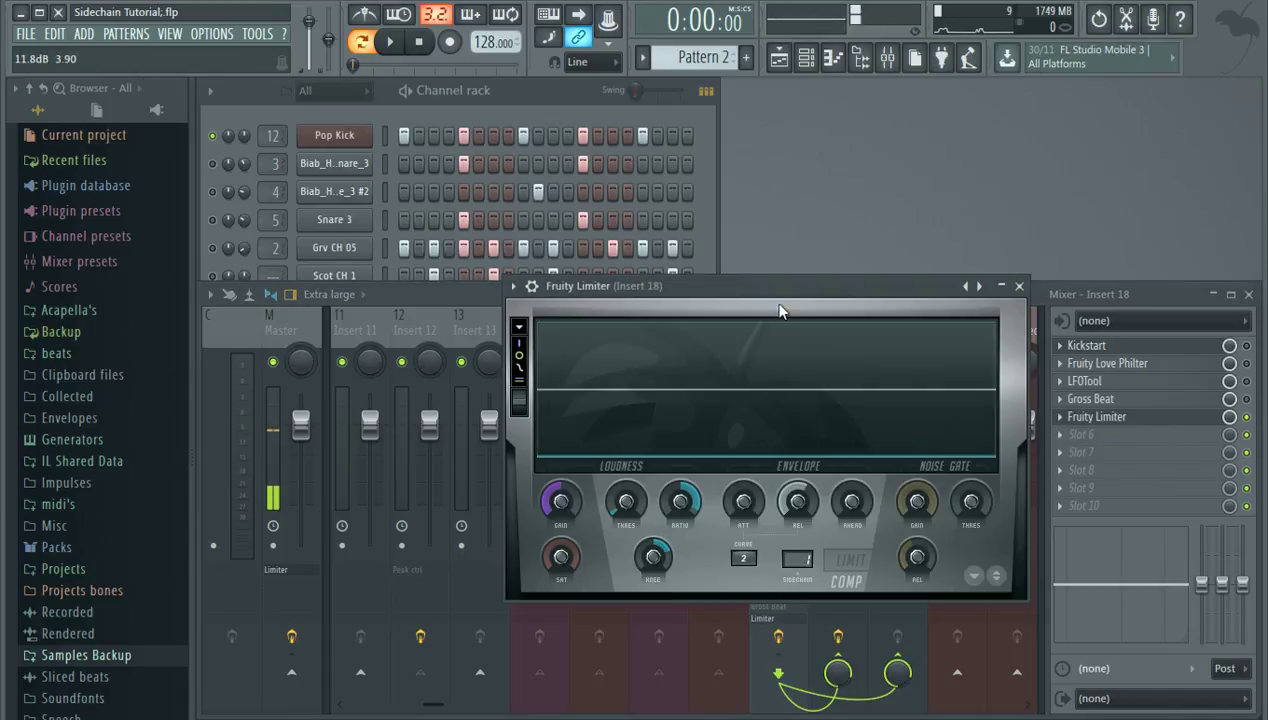
left_click(848, 562)
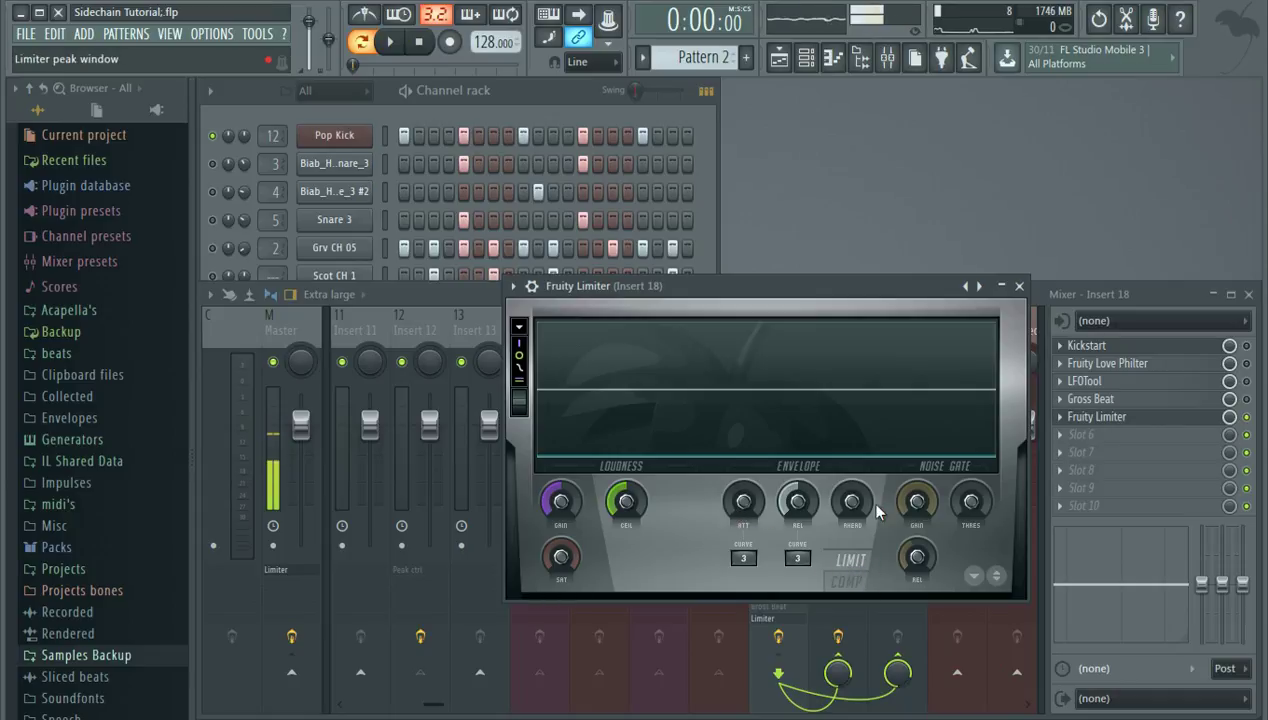
left_click(848, 583)
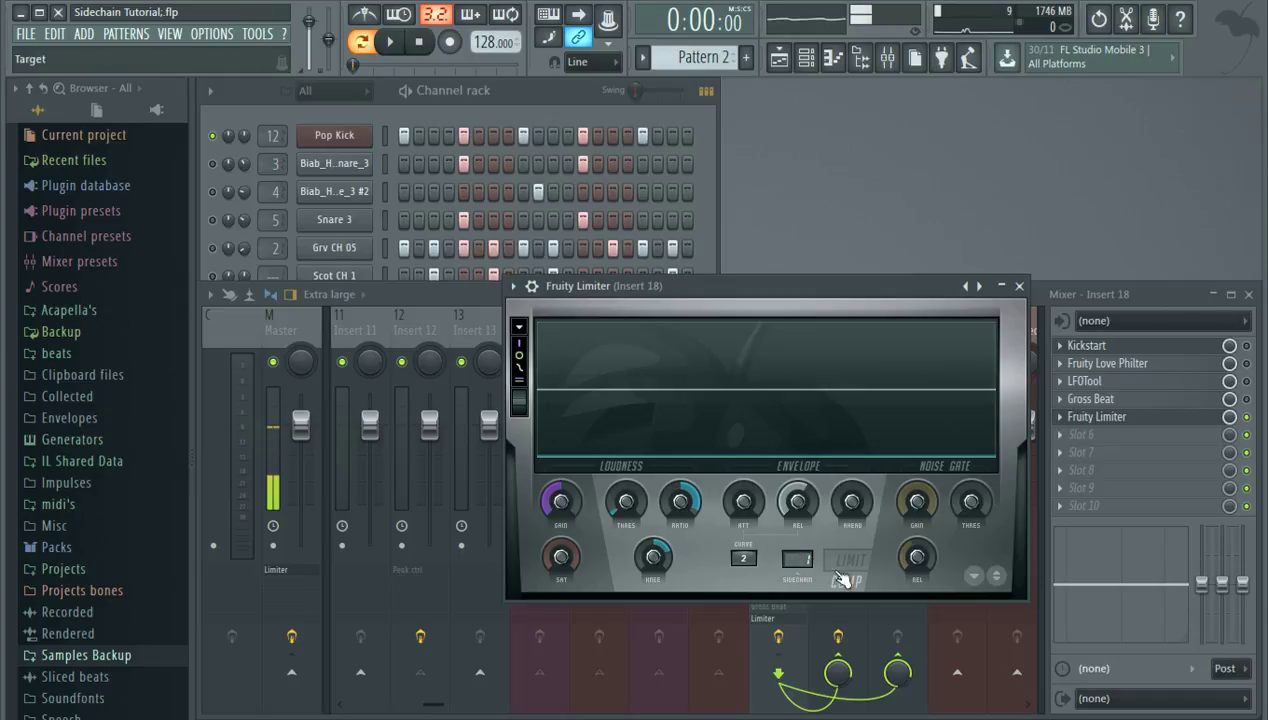
Choose Insert 12 as Fruity Limiter's sidechain source and close the plugin
left_click(794, 557)
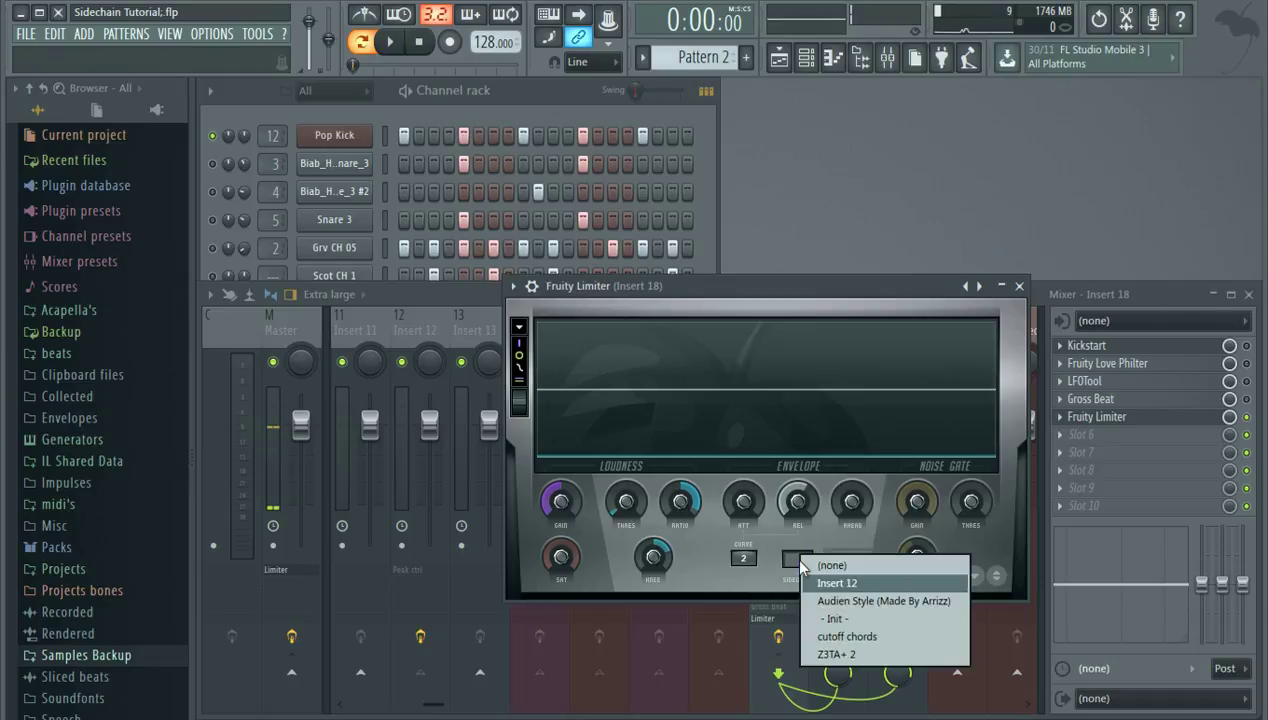
left_click(873, 584)
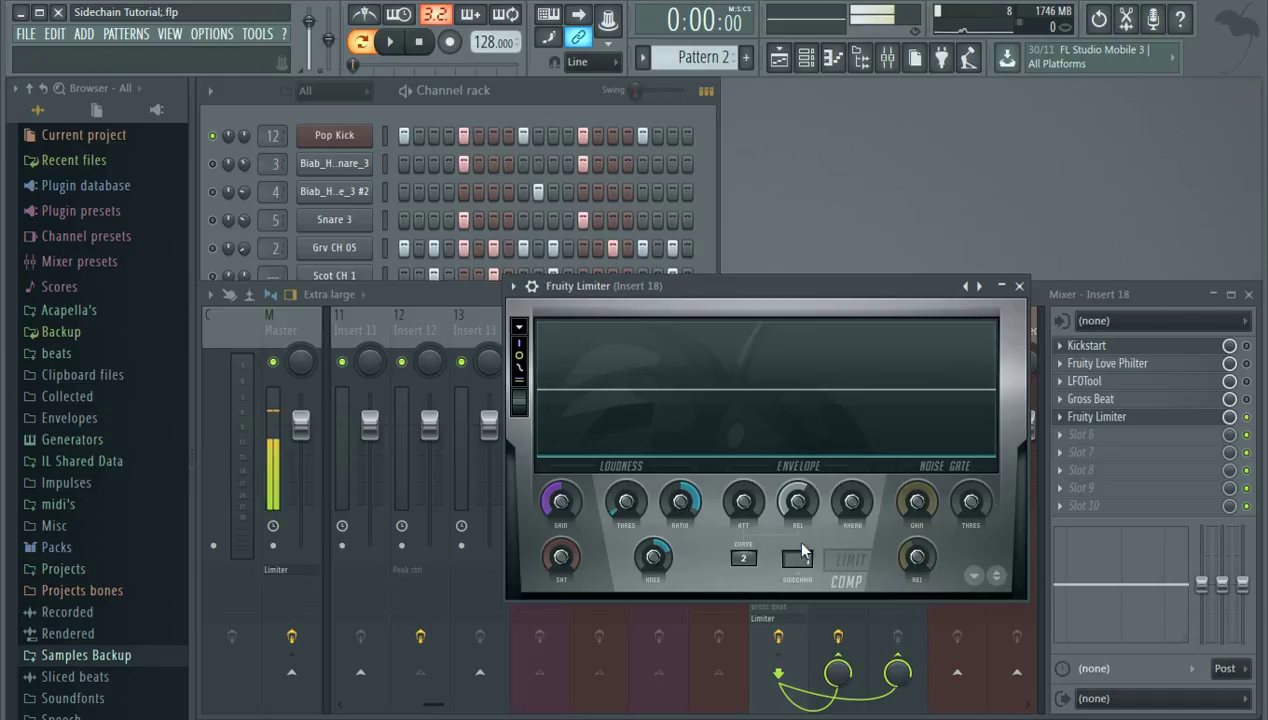
left_click(1020, 287)
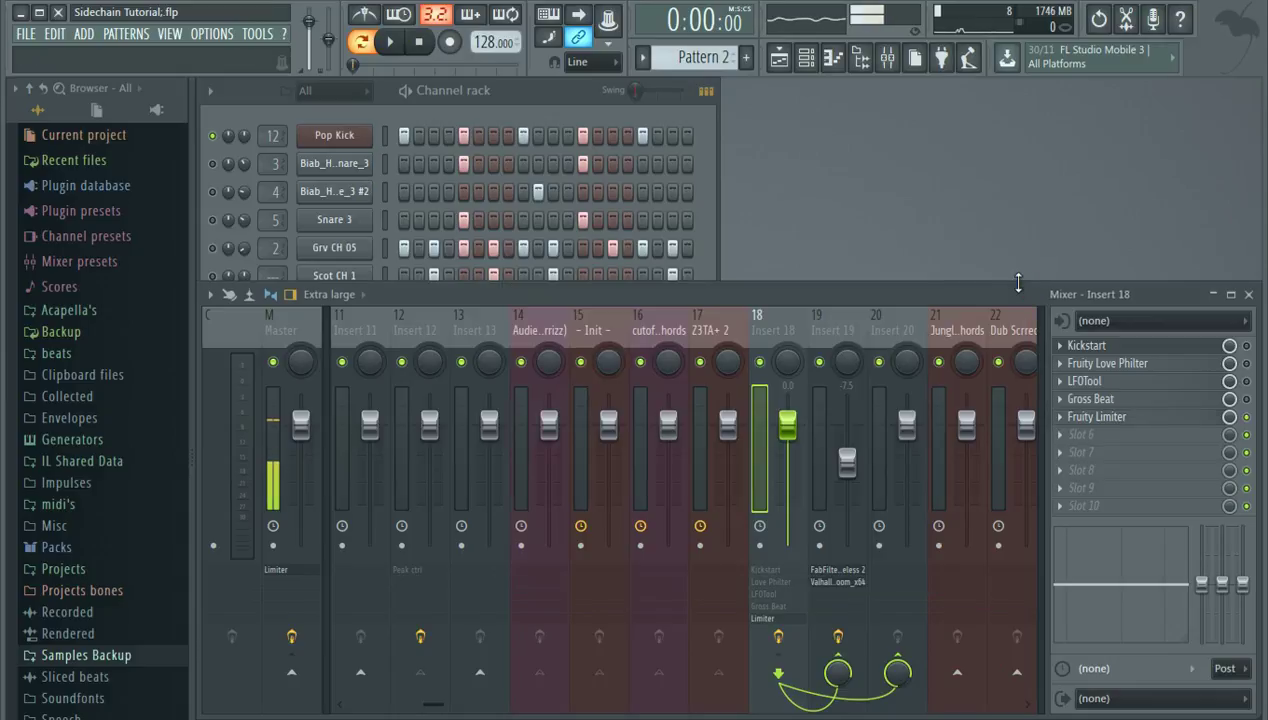
Remove the existing send from Insert 12 to Insert 18 and recreate it as a sidechain send
left_click(419, 320)
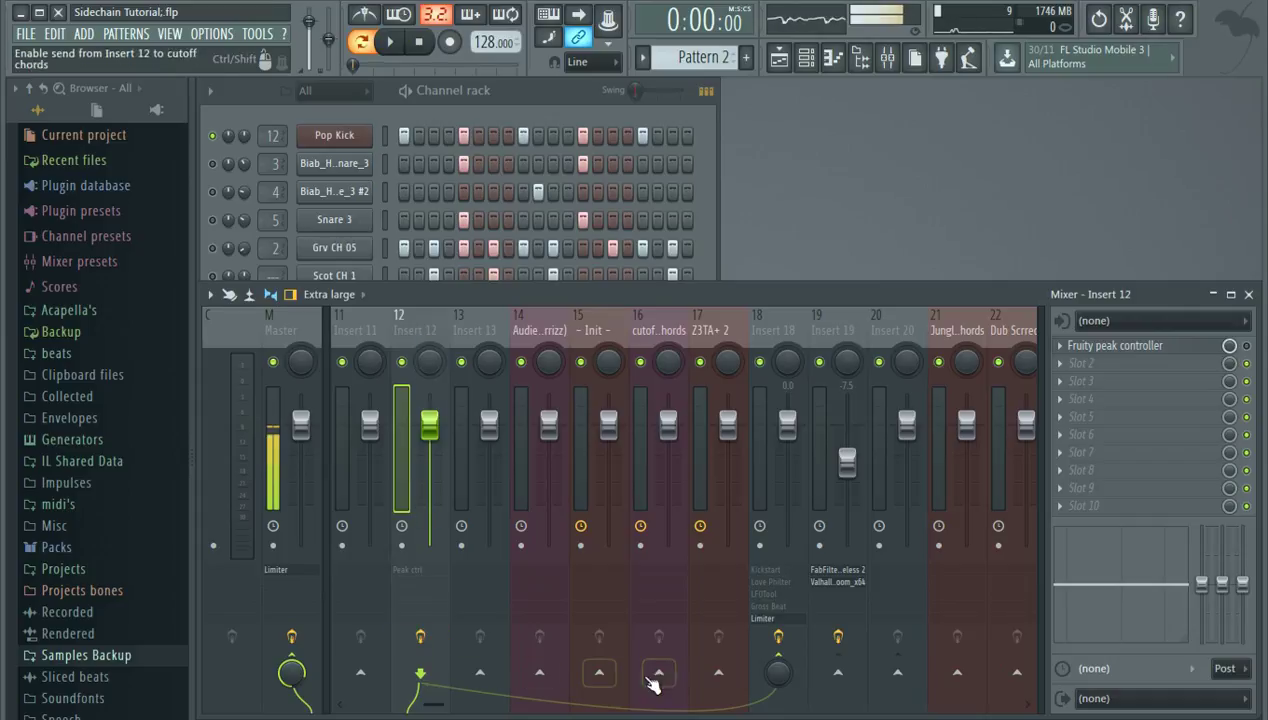
left_click(778, 672)
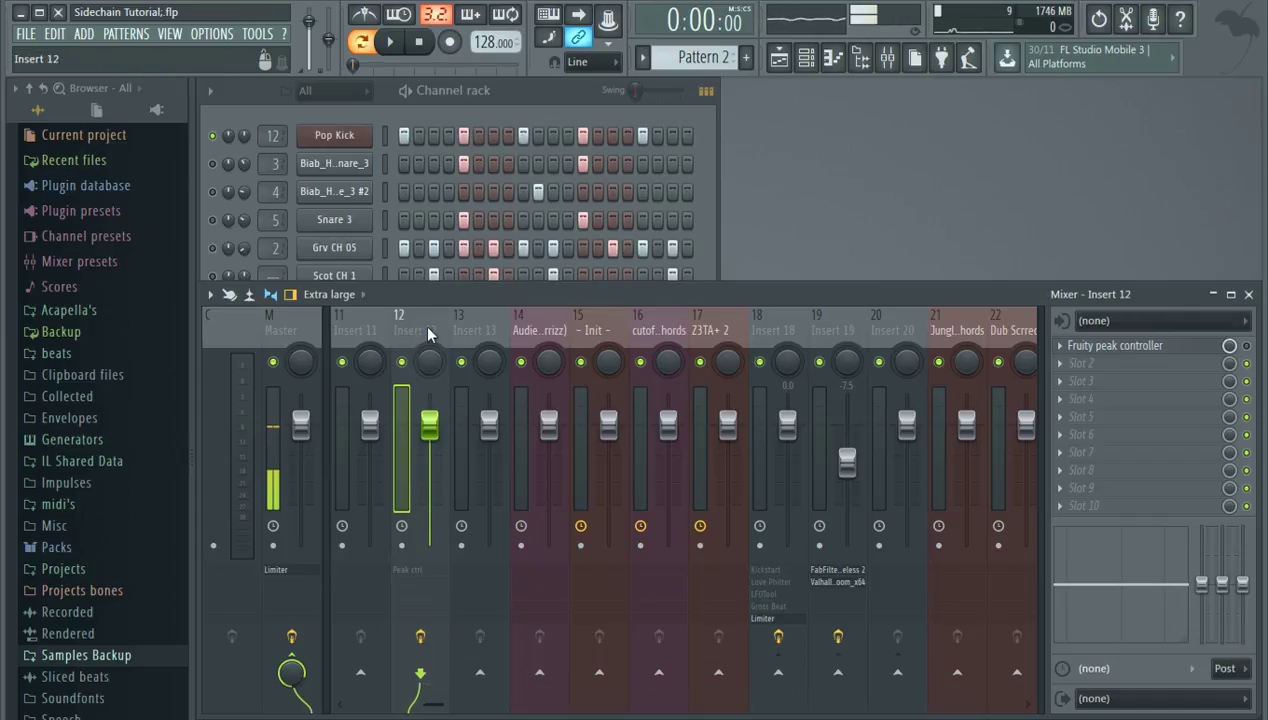
right_click(778, 672)
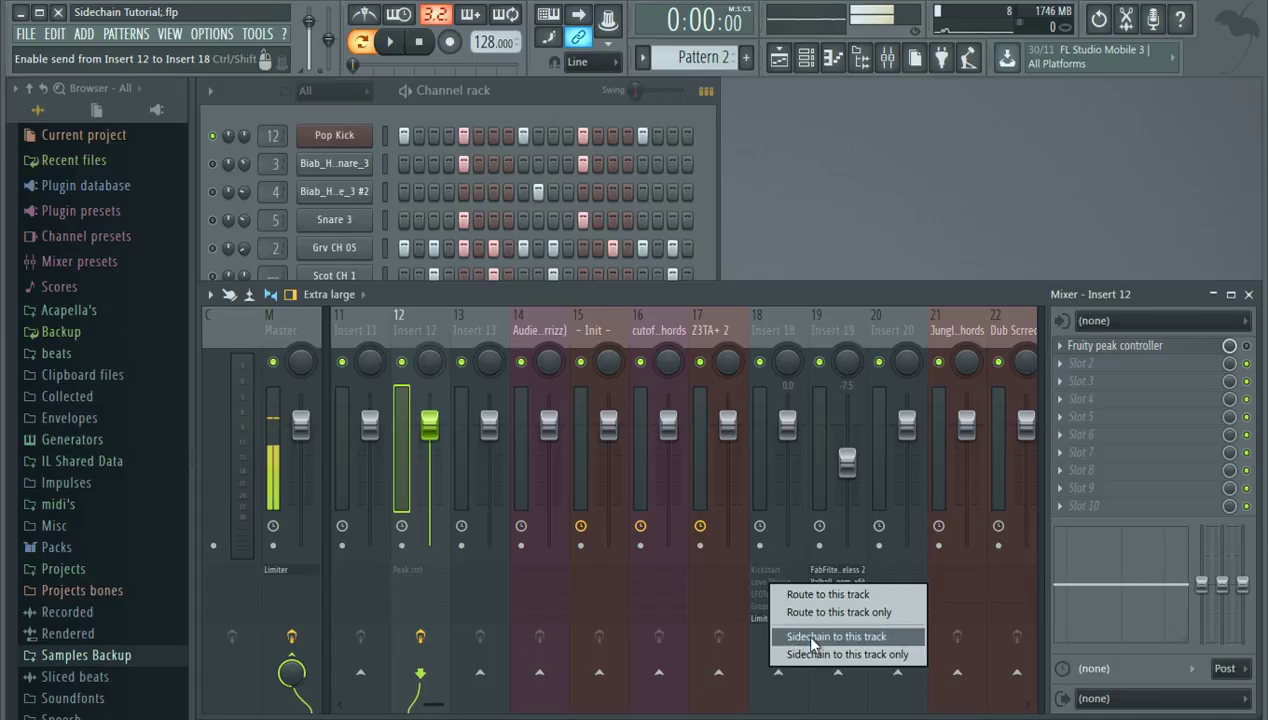
left_click(811, 640)
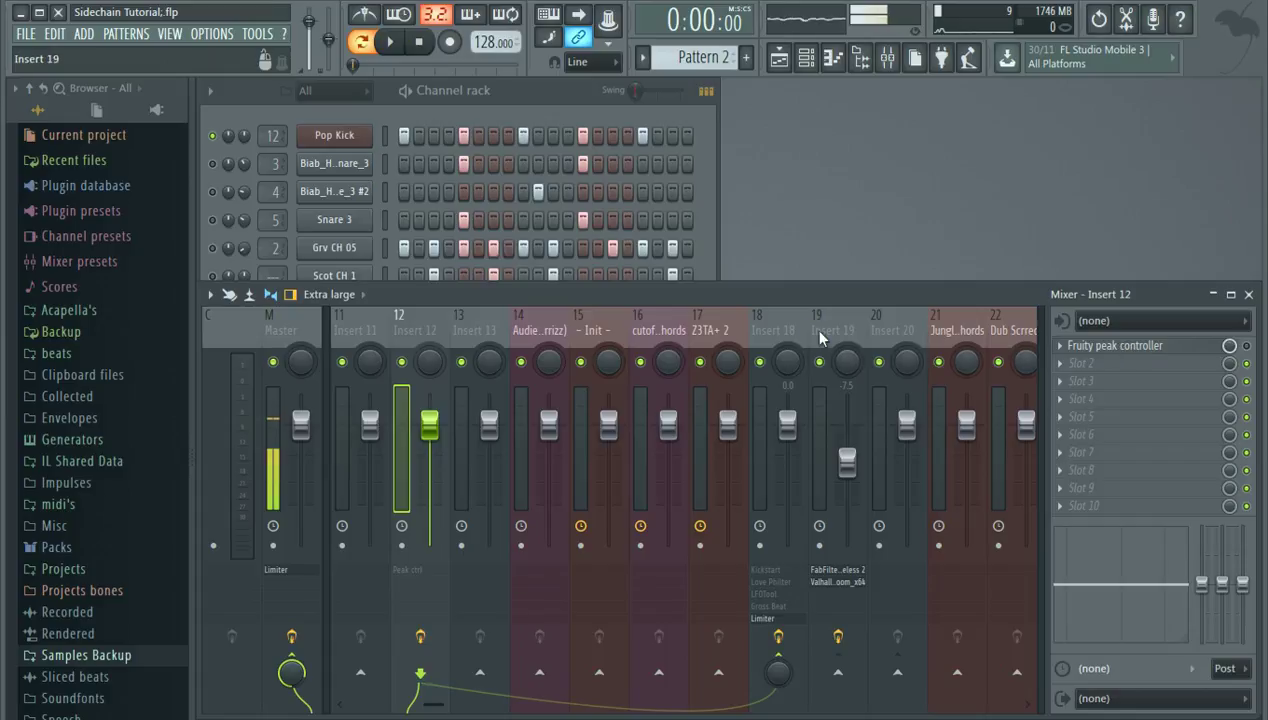
Reopen Fruity Limiter on Insert 18, select Insert 12 as its sidechain source, and adjust the compressor threshold
left_click(780, 328)
left_click(1102, 418)
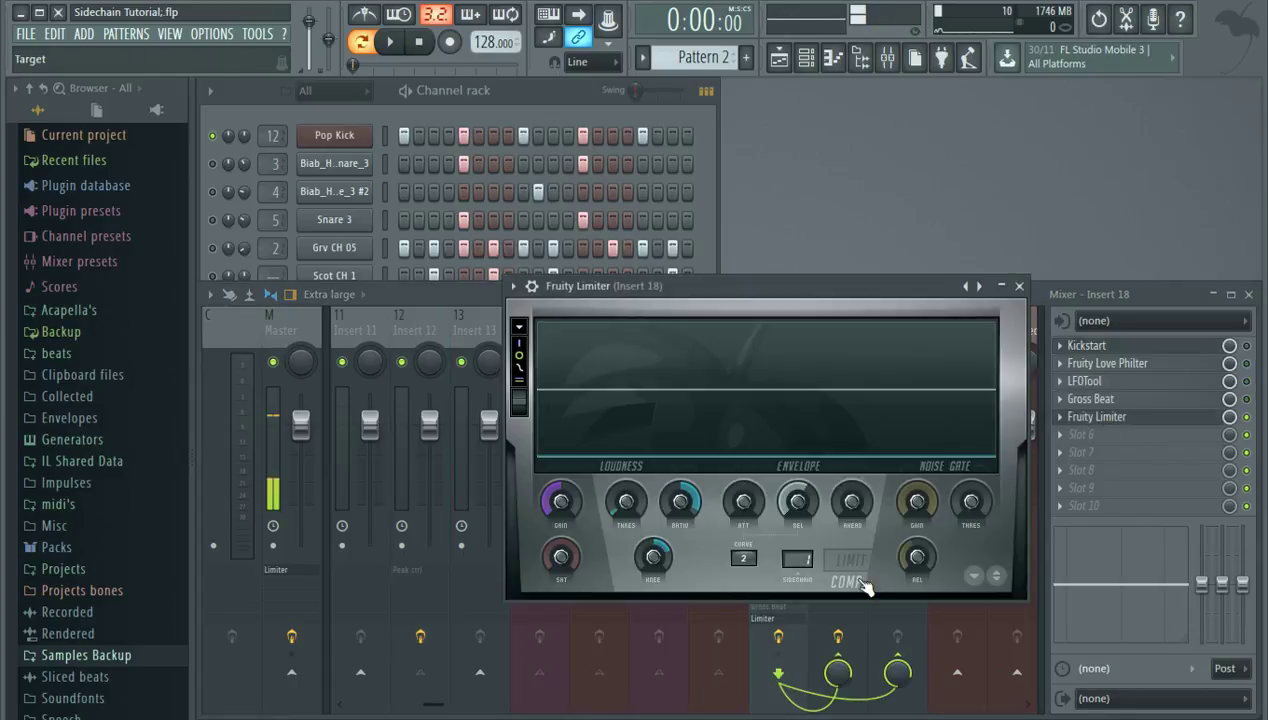
left_click(797, 558)
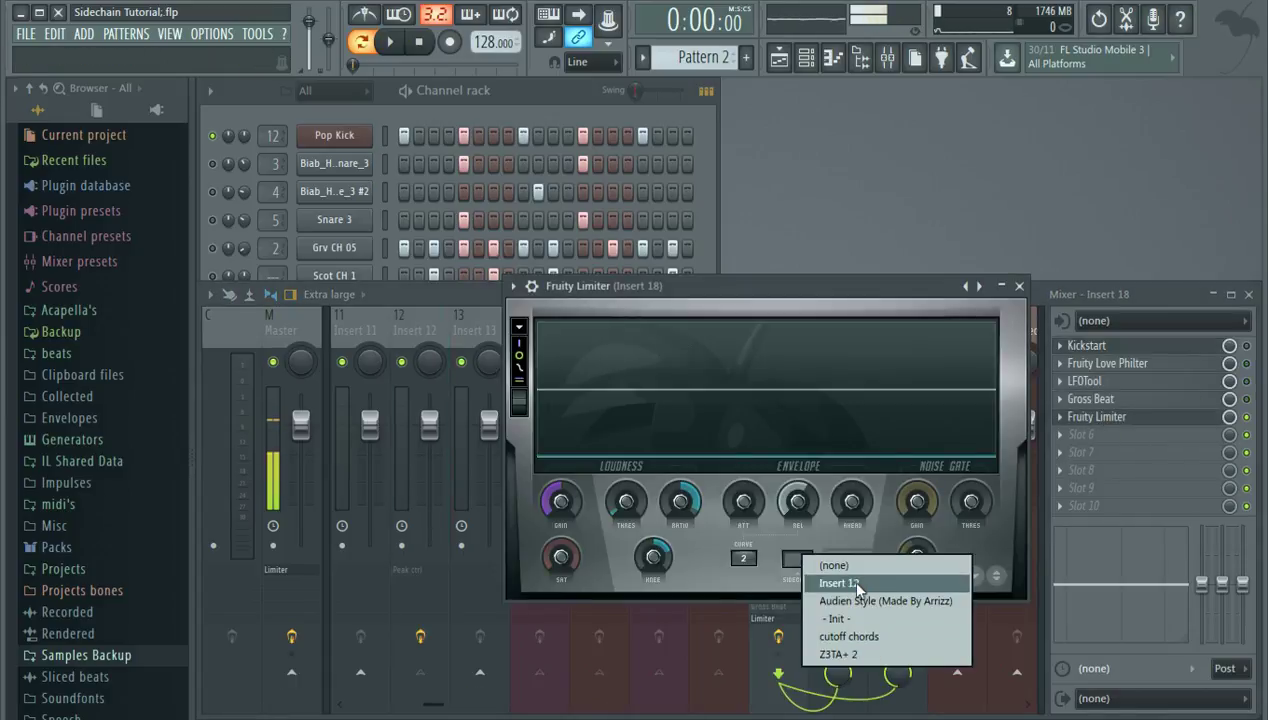
left_click(848, 583)
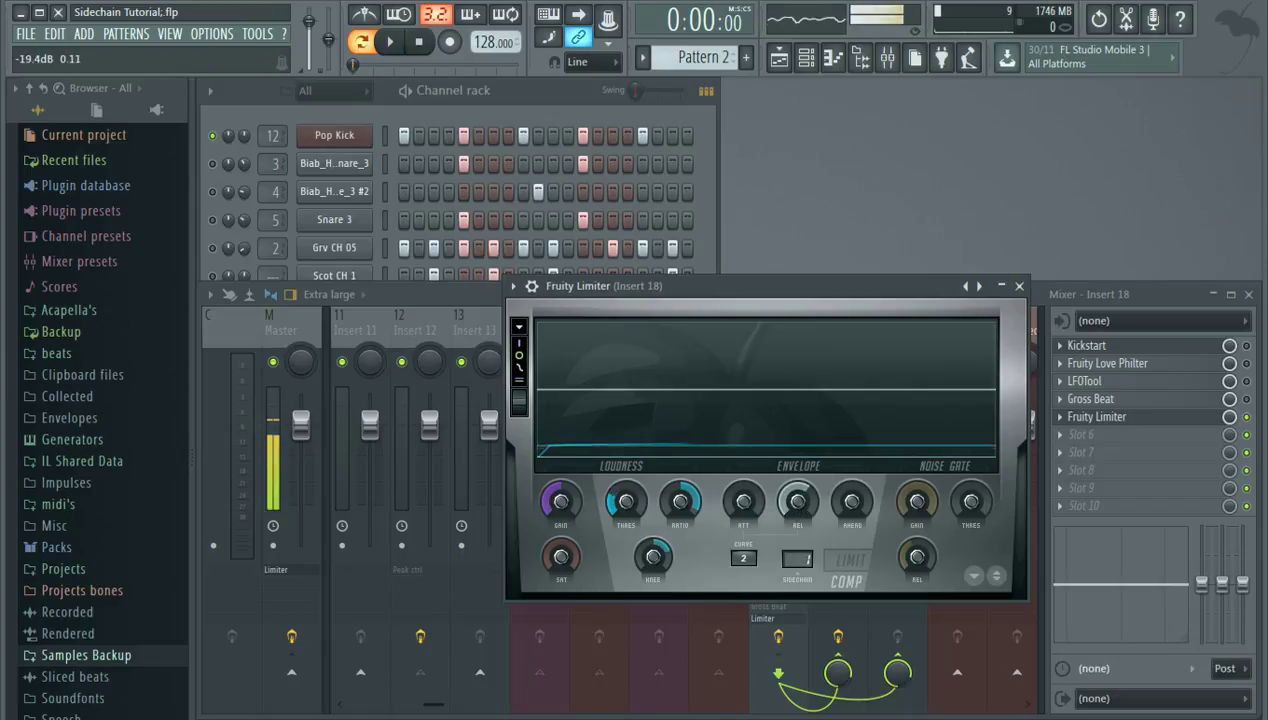
left_click_drag(626, 508, 626, 504)
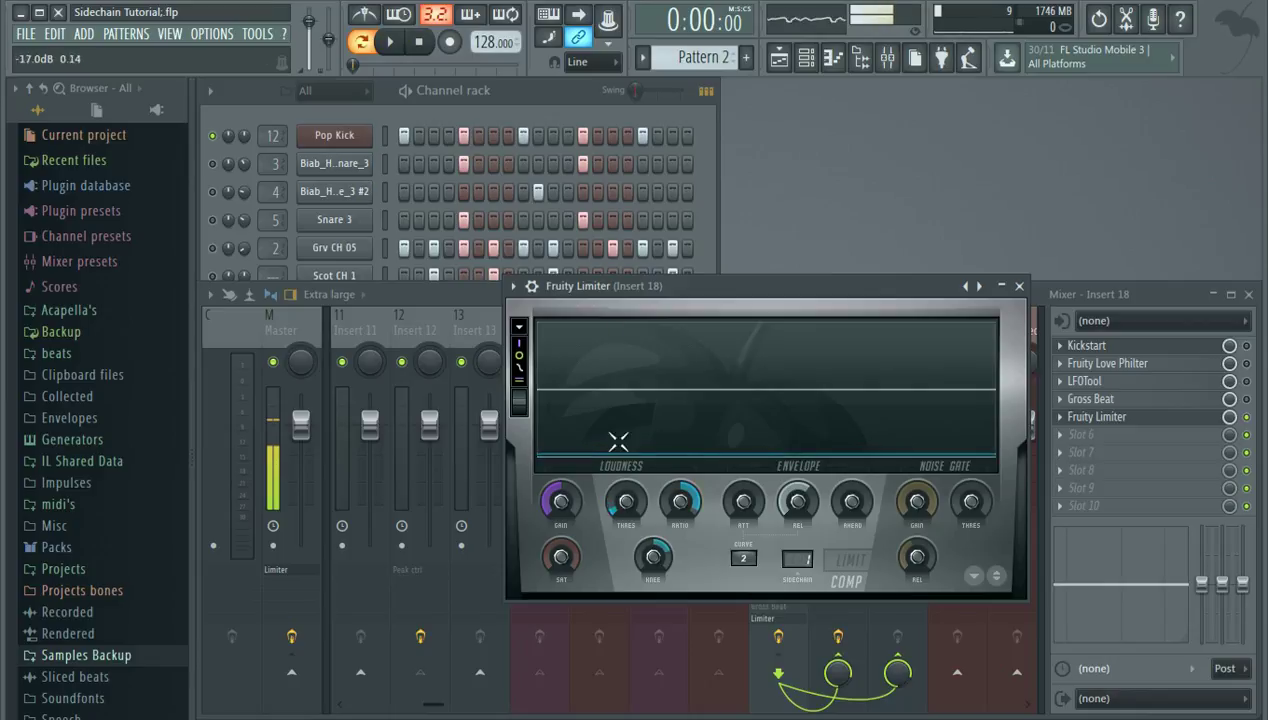
Audition Fruity Limiter's ducking during playback while adjusting the compressor release time, and stop playback
left_click(391, 41)
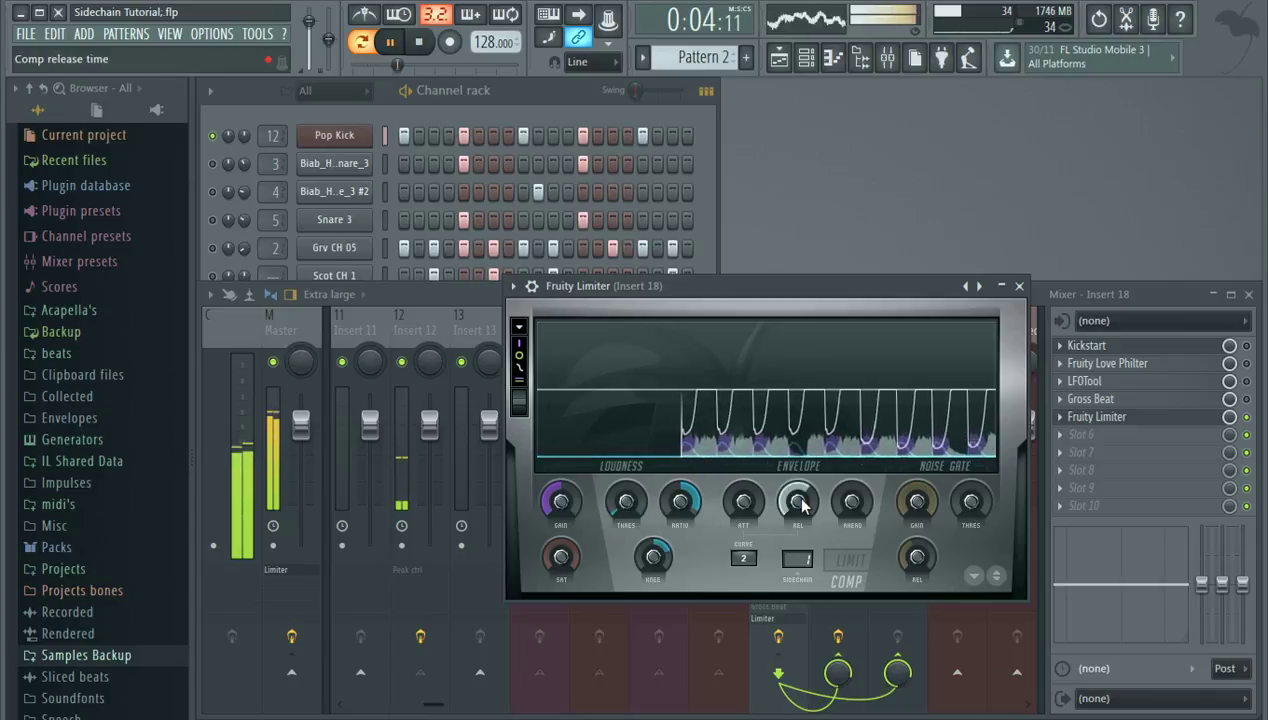
left_click_drag(798, 501, 798, 461)
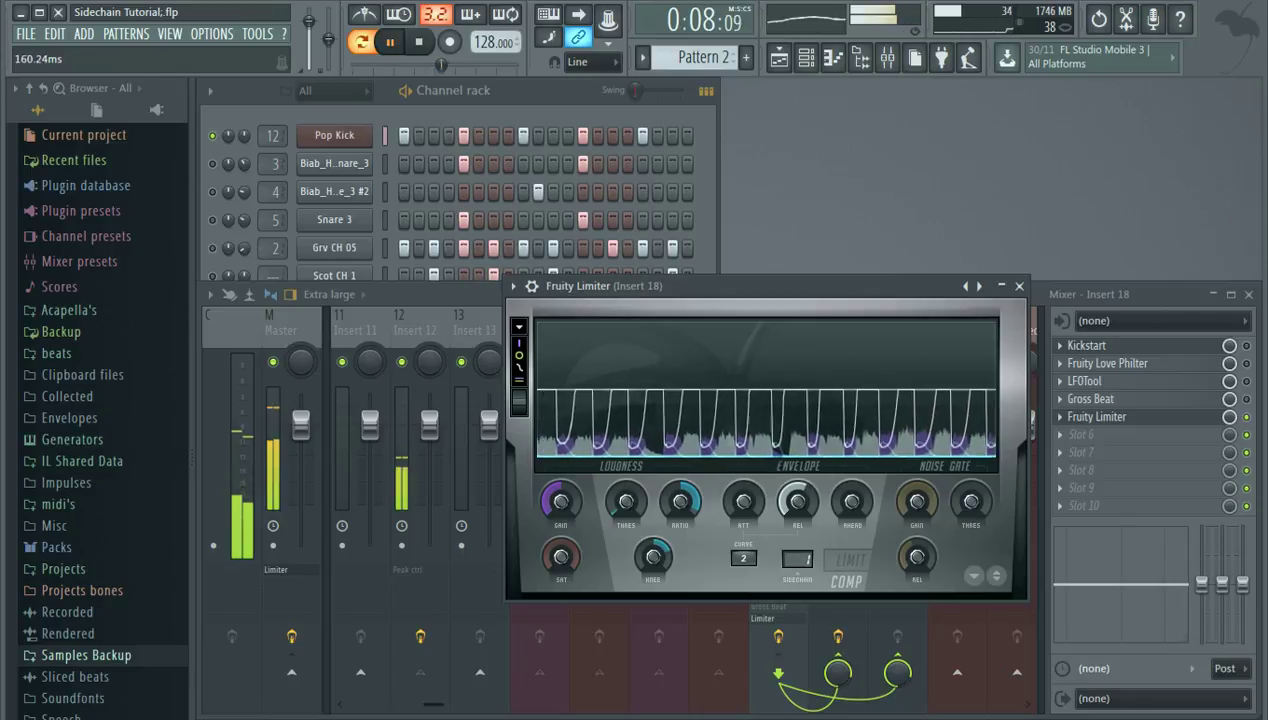
left_click(418, 41)
left_click_drag(798, 500, 798, 522)
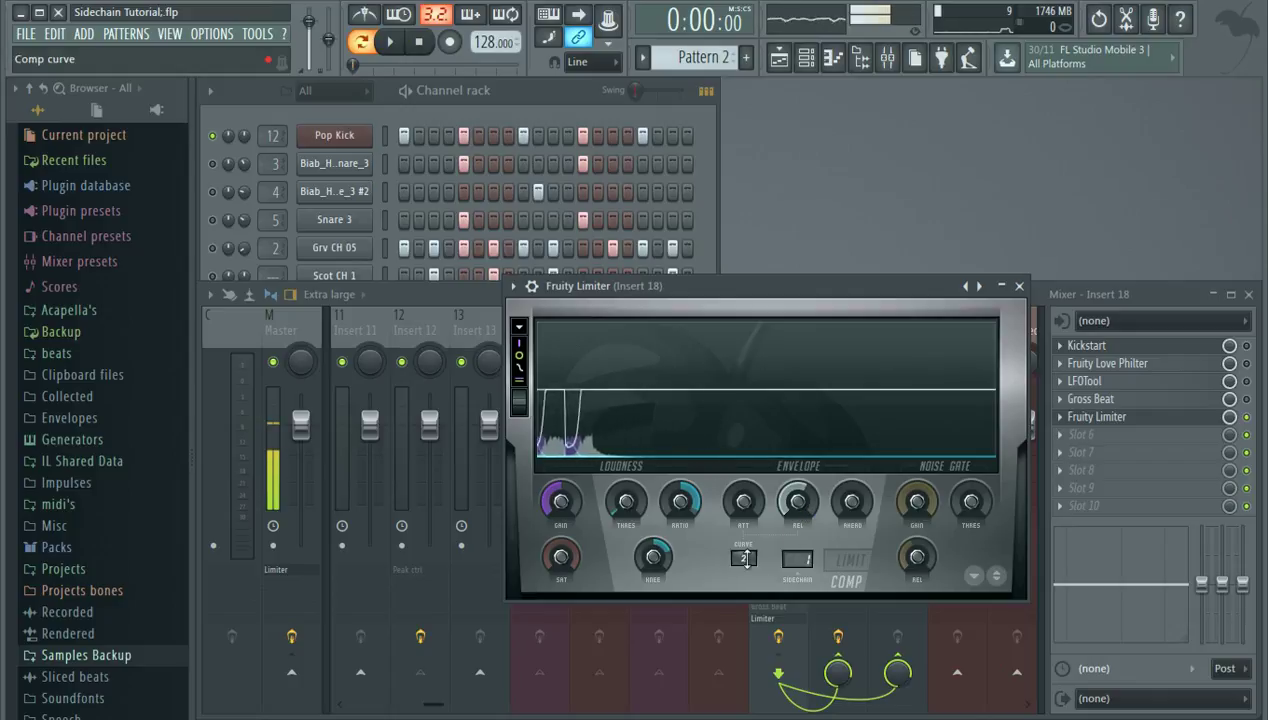
Audition compressor curve 7 and curve 2 during playback, stop playback, and set the curve to 3
left_click(393, 44)
scroll(743, 557, "up", 2)
scroll(743, 557, "up", 3)
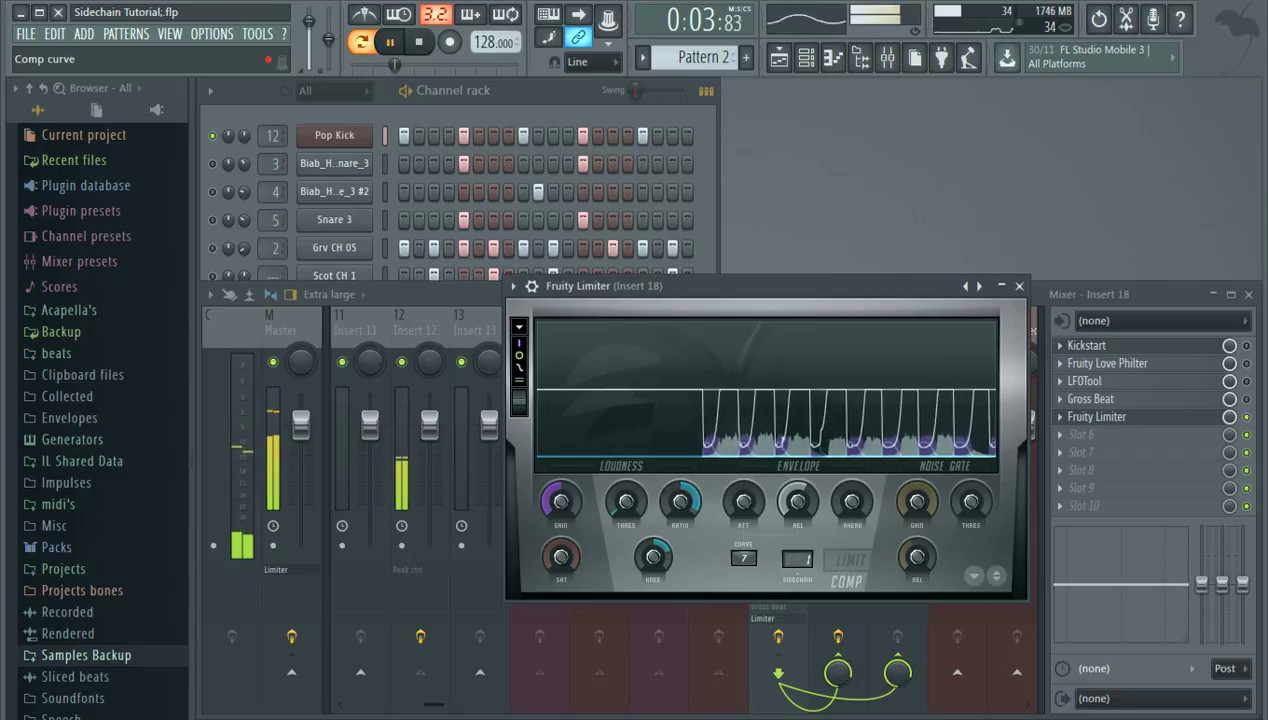
scroll(743, 557, "down", 5)
left_click(422, 44)
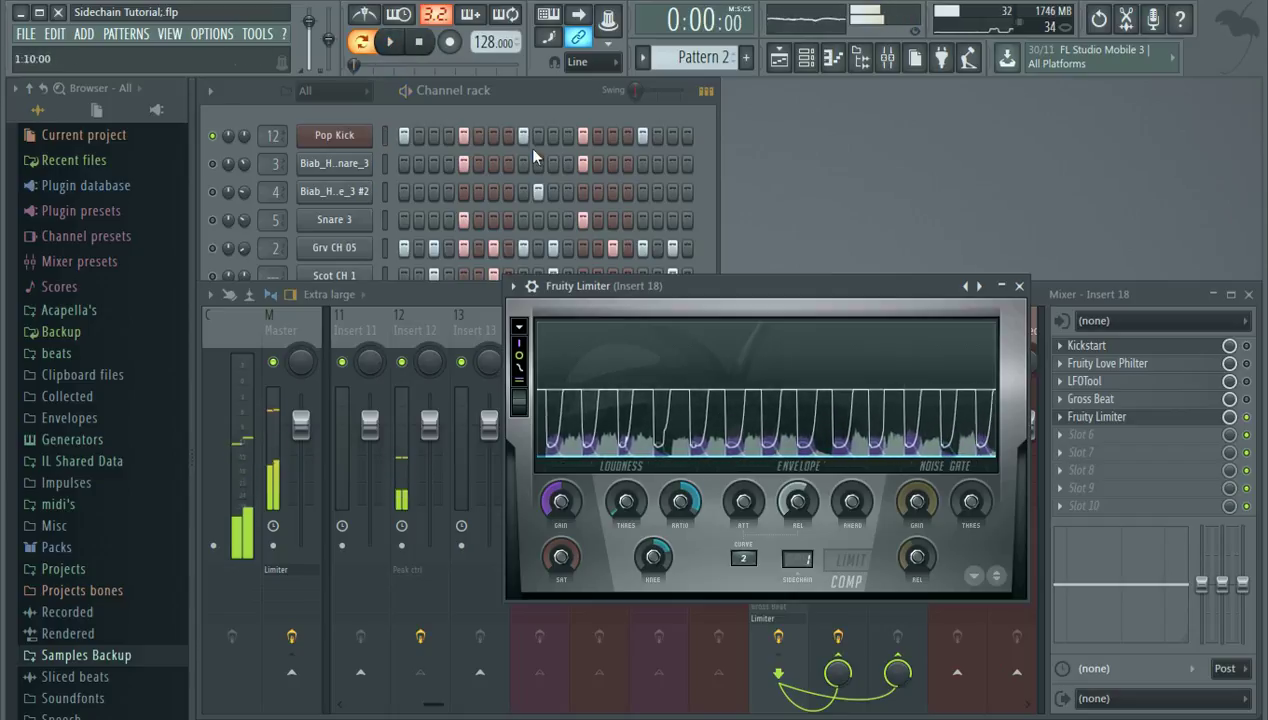
scroll(728, 548, "up", 2)
scroll(728, 548, "down", 1)
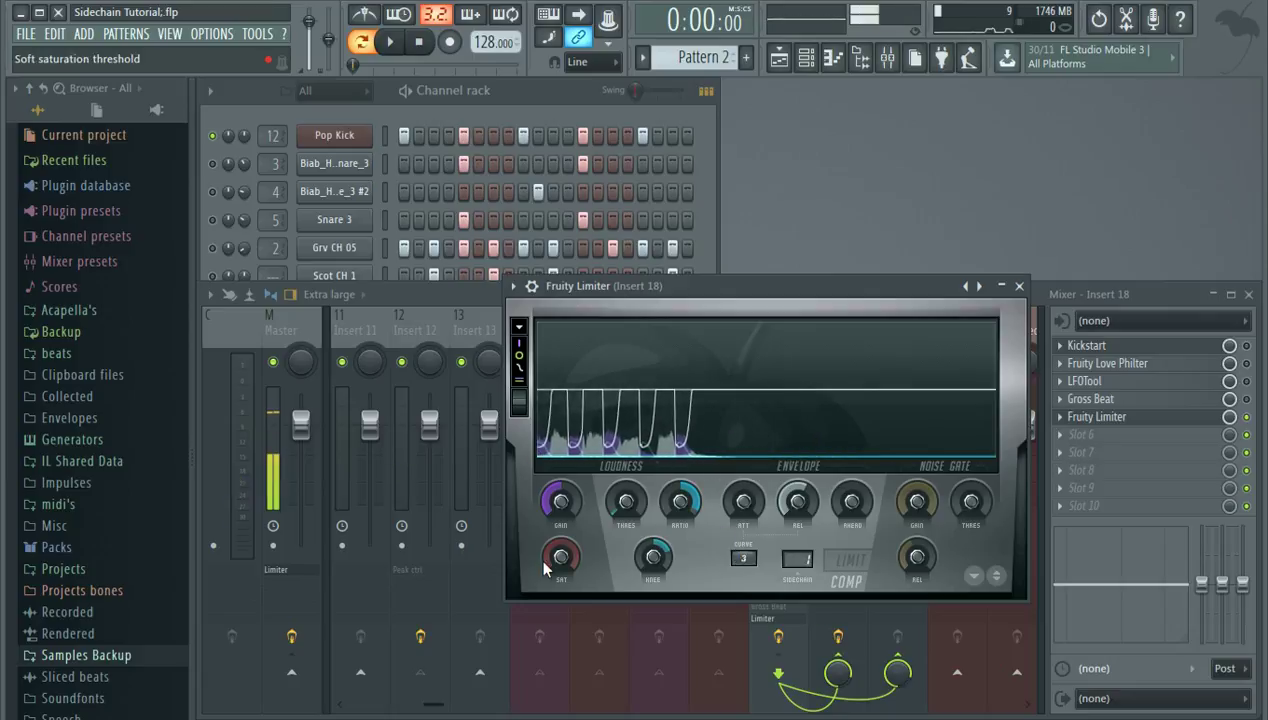
Close and disable Fruity Limiter on Insert 18, and open and enable Fruity peak controller on Insert 12
left_click(1020, 286)
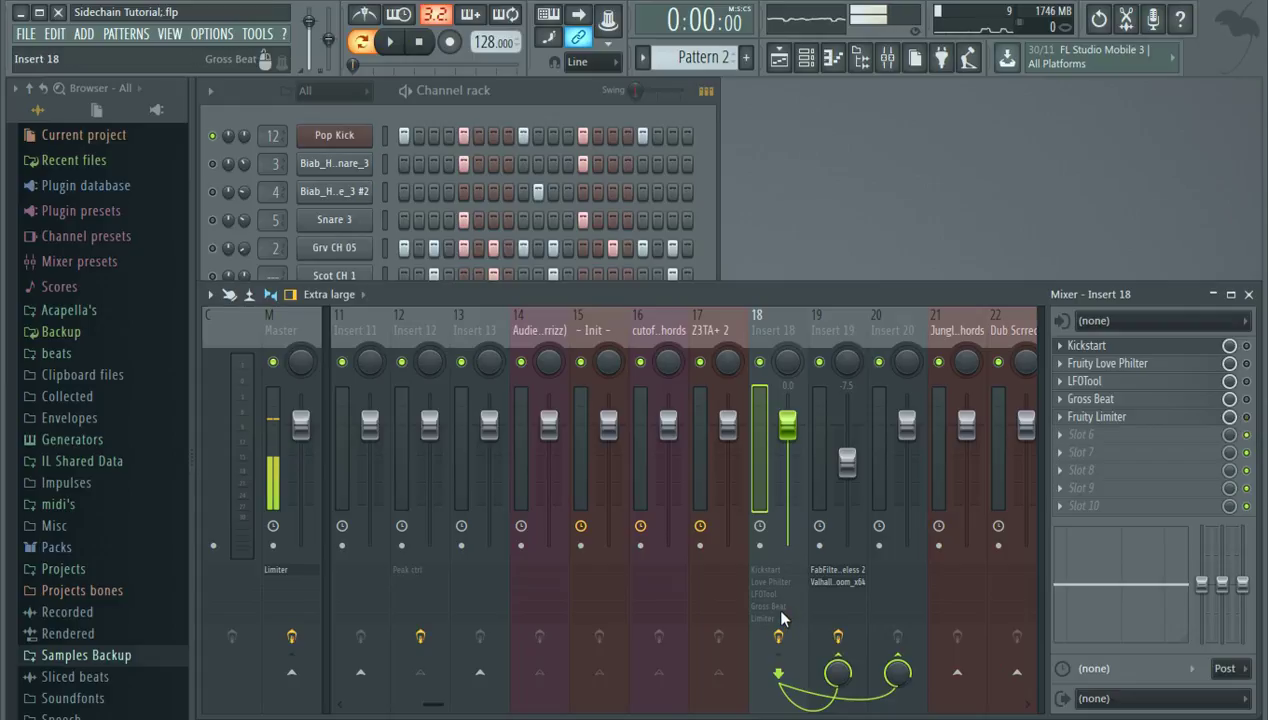
mouse_move(445, 707)
left_mouse_down()
mouse_move(408, 708)
mouse_move(439, 690)
left_mouse_up()
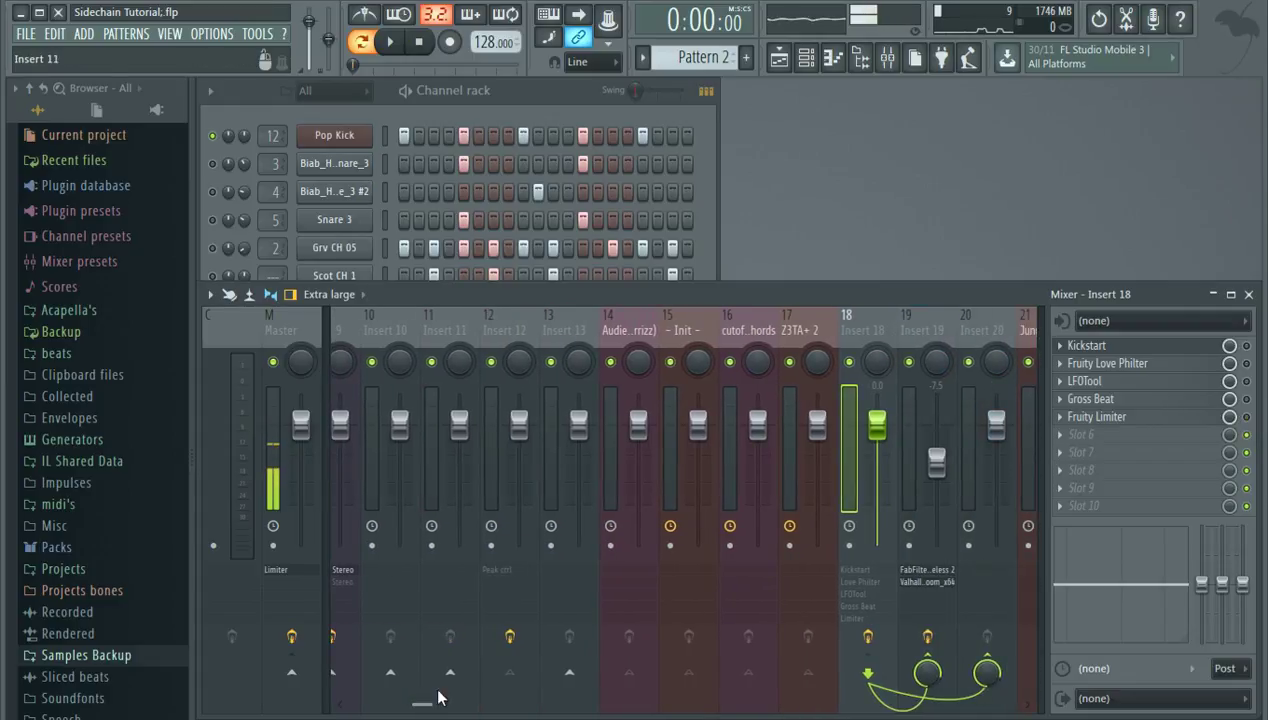
left_click(518, 331)
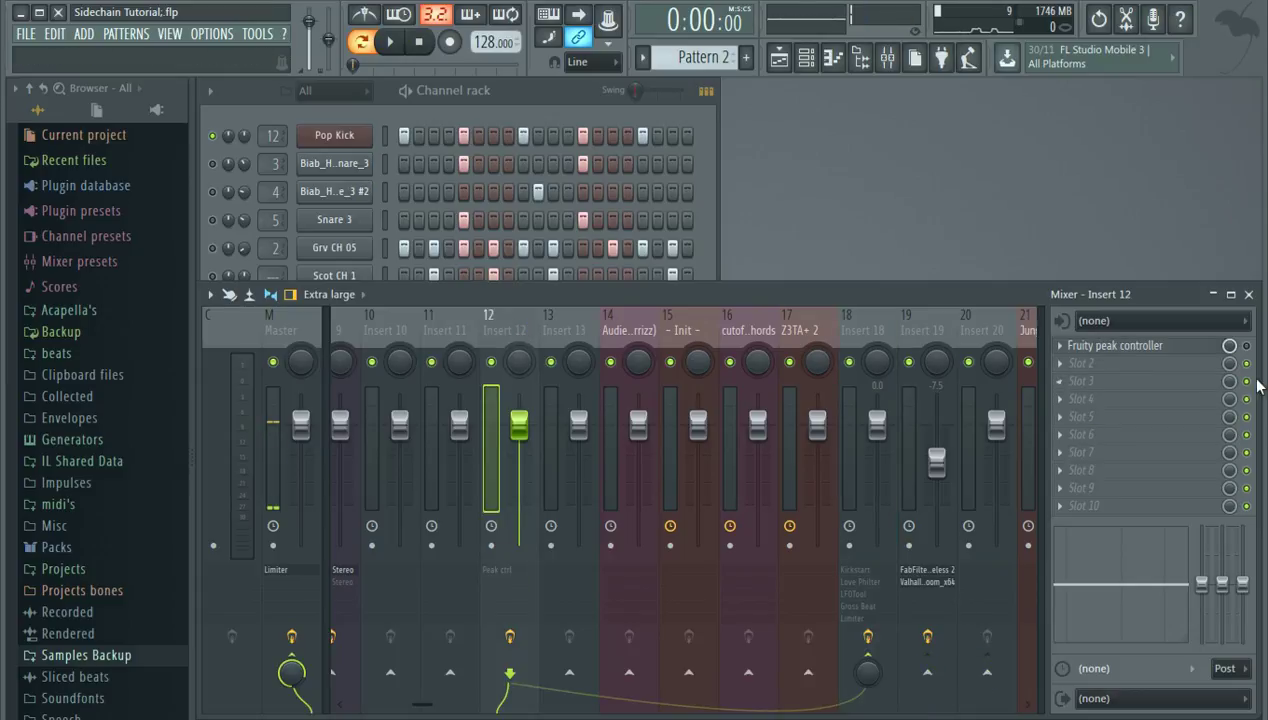
left_click(1140, 350)
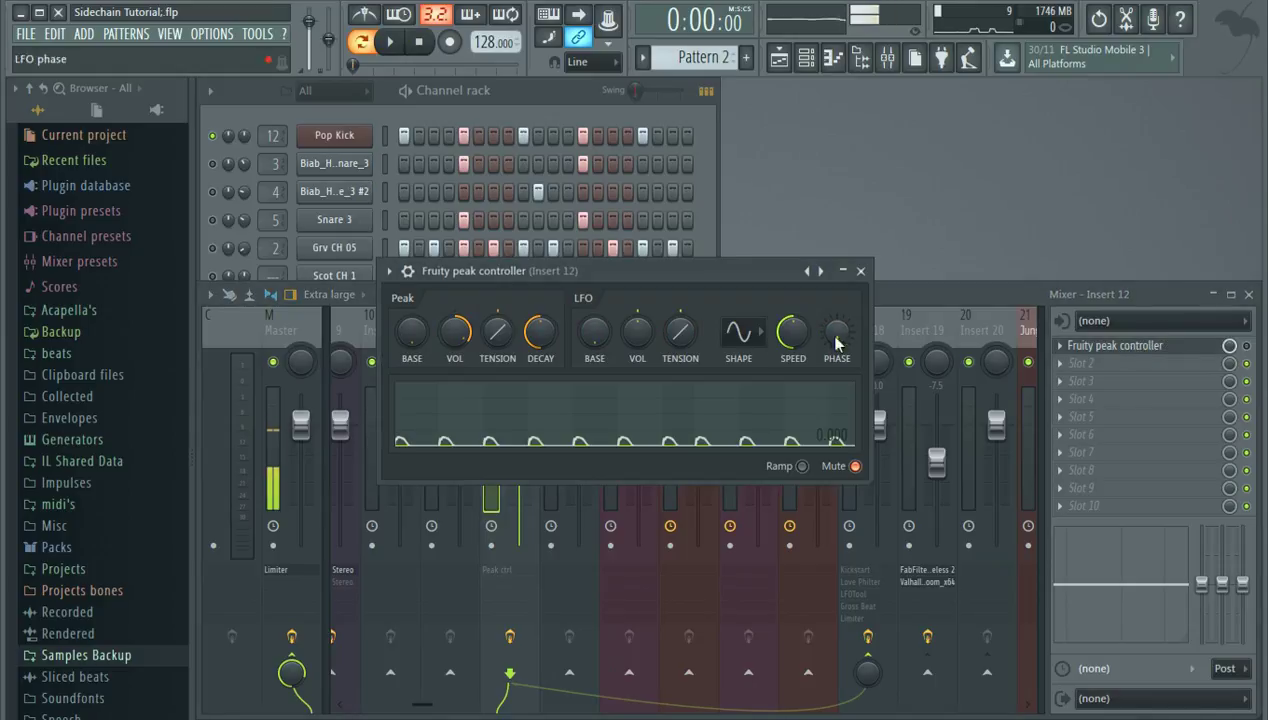
left_click_drag(698, 280, 539, 106)
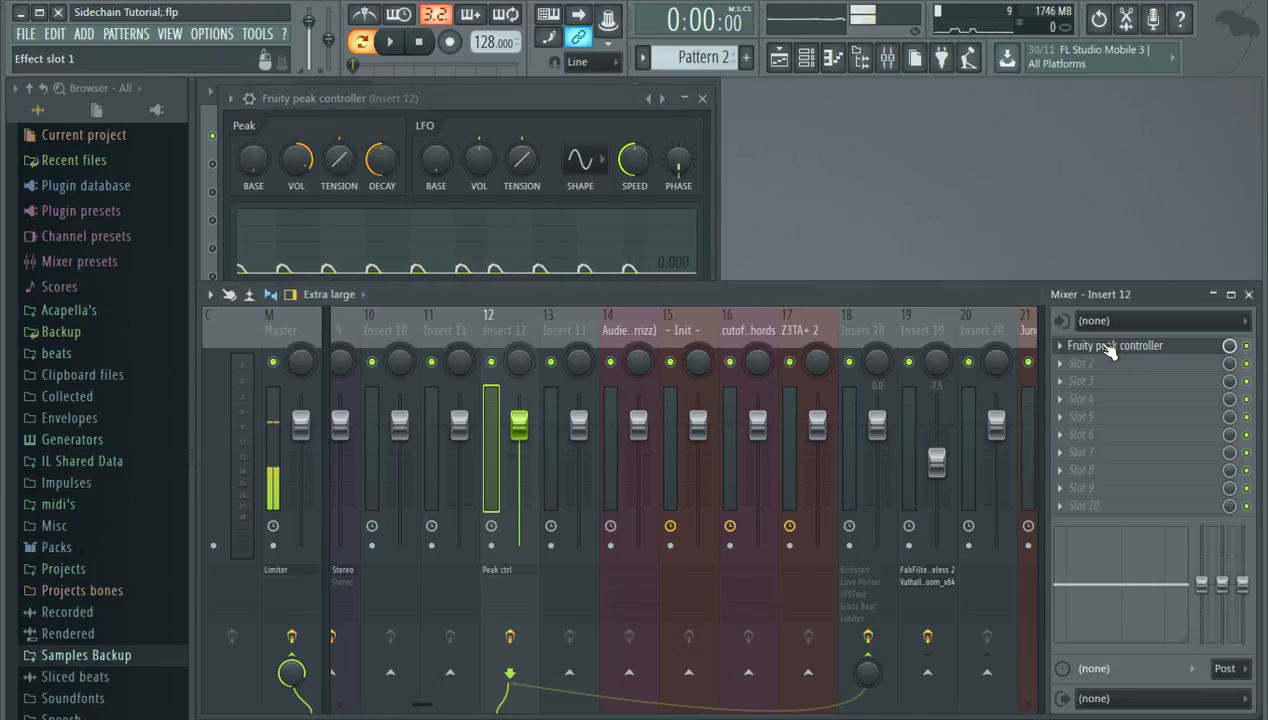
left_click_drag(512, 98, 528, 134)
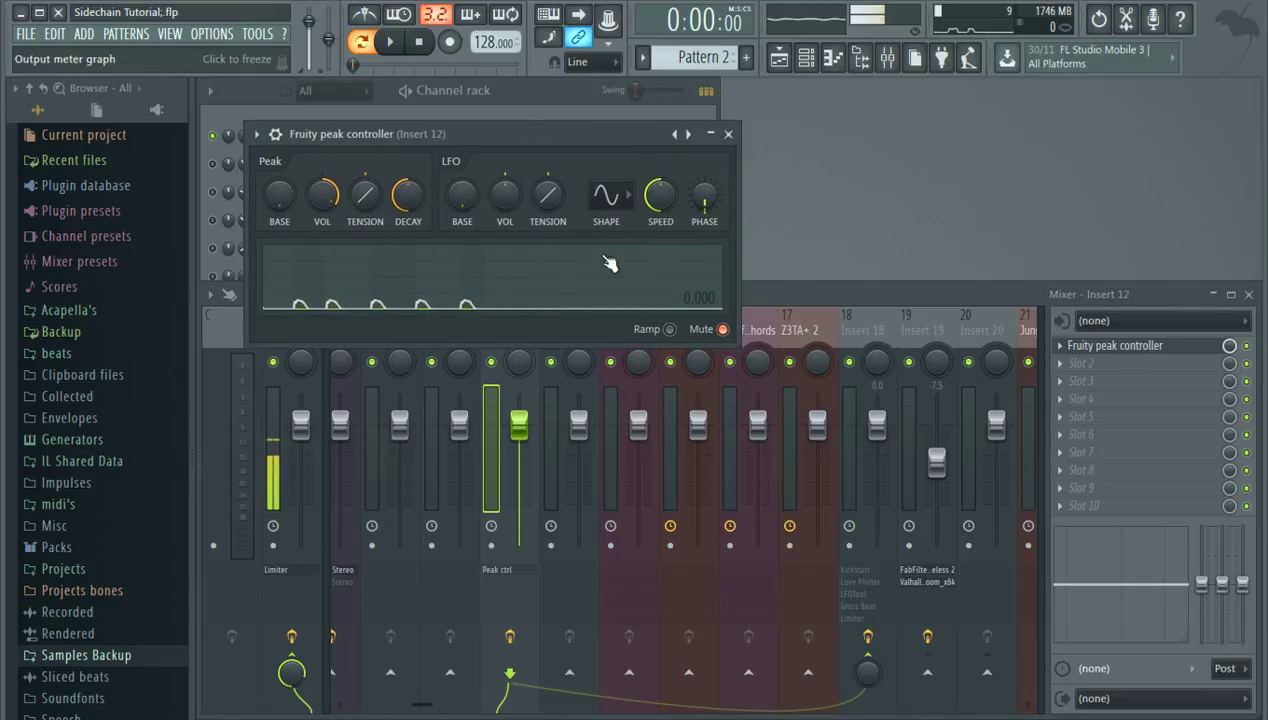
Switch off Mute in Fruity peak controller and audition the pattern with the kick audible
left_click(392, 41)
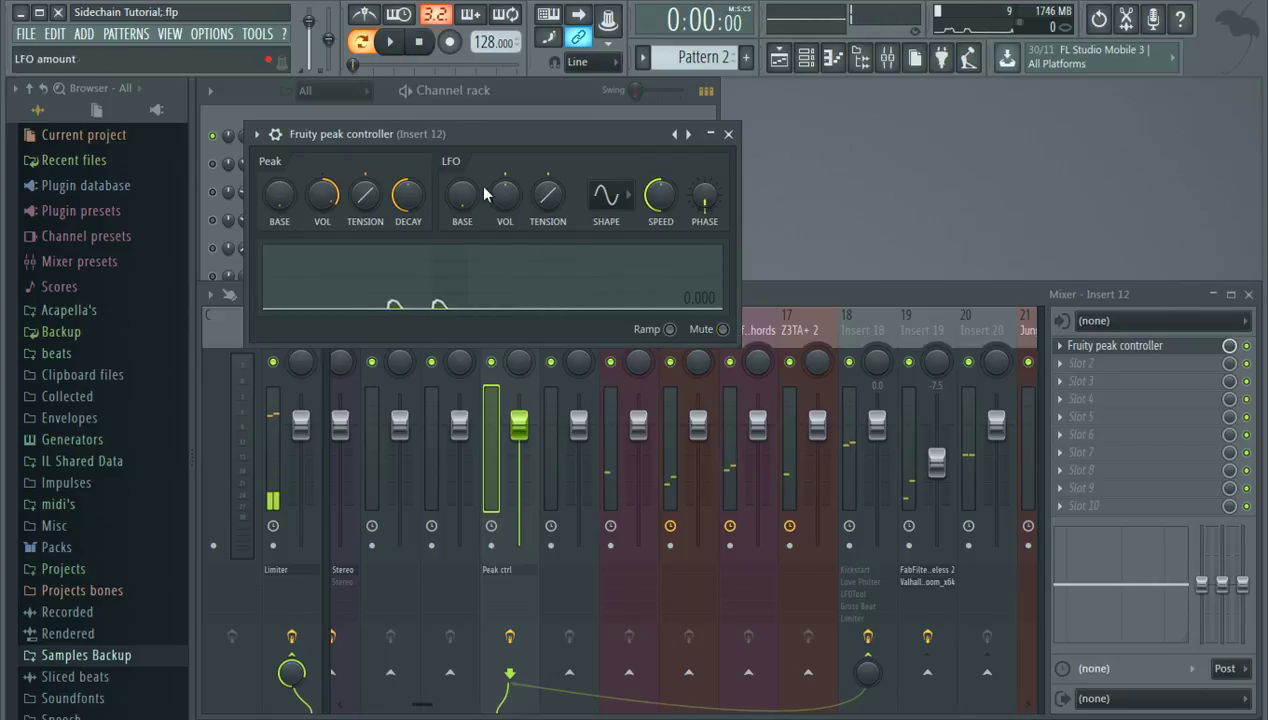
left_click(390, 41)
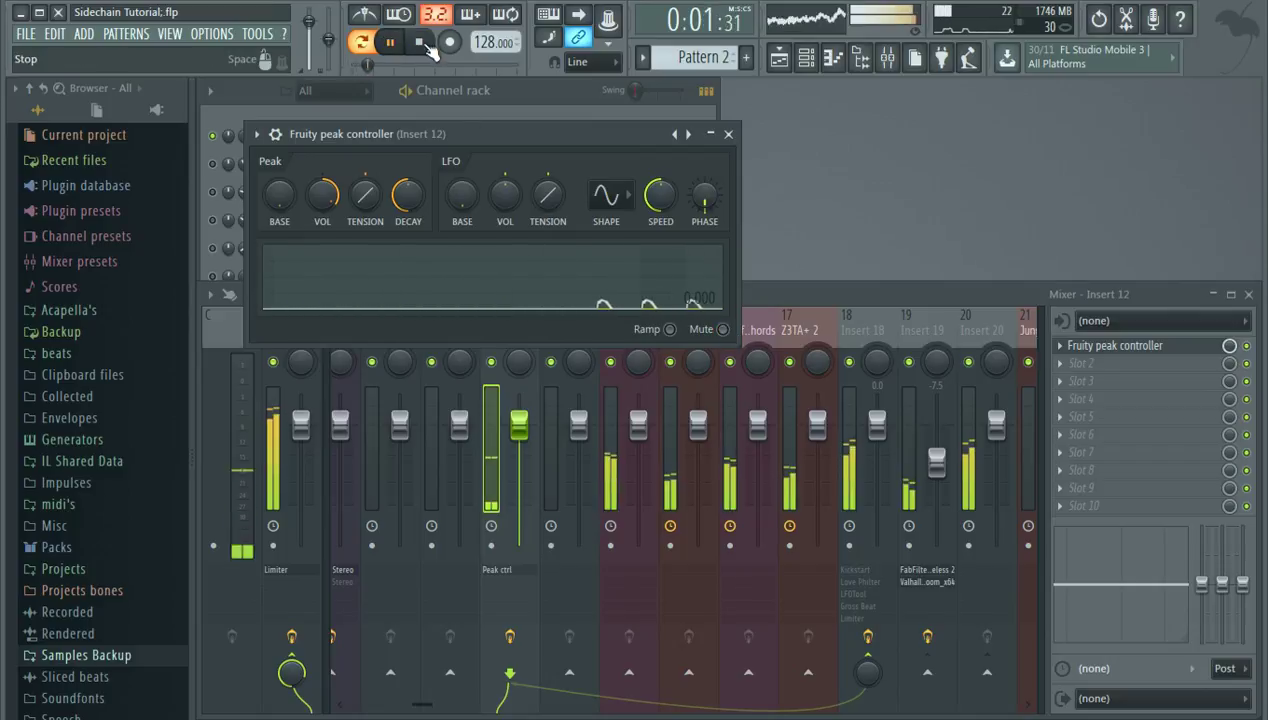
left_click(424, 44)
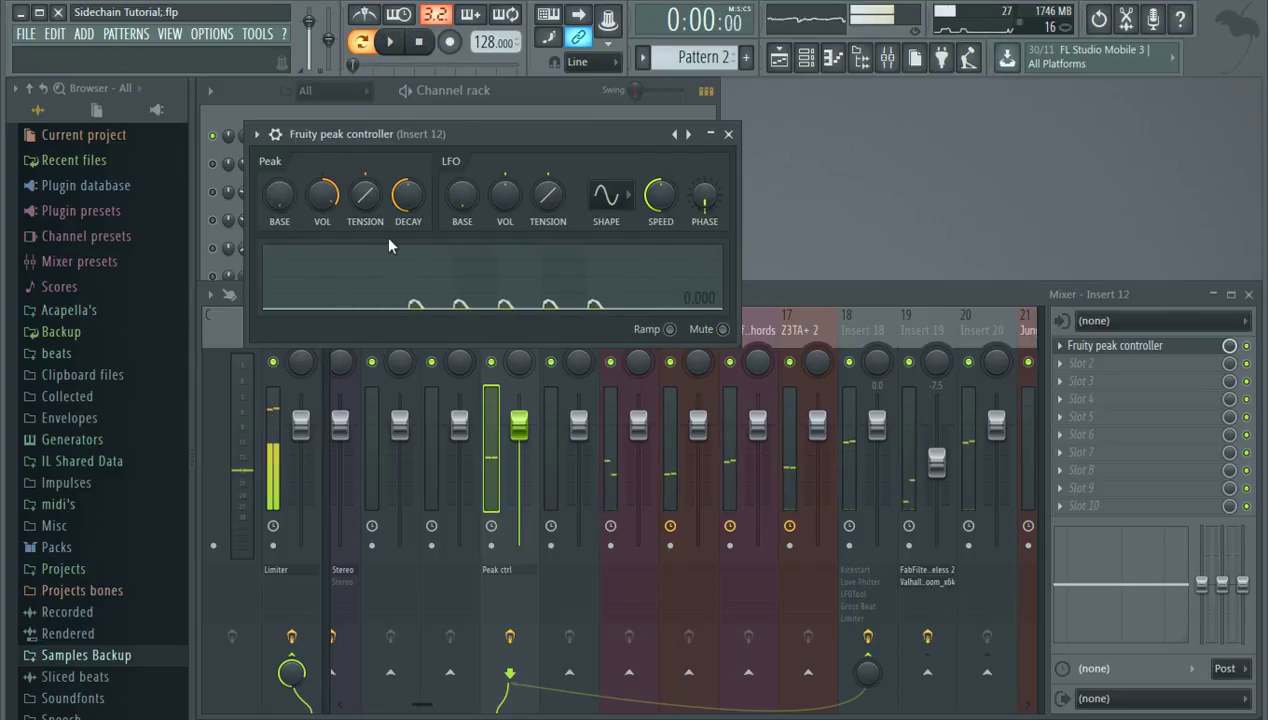
Link Insert 18's volume fader to the internal controller Peak ctrl - Peak with the Inverted mapping formula, and accept
left_click(864, 323)
left_click(511, 321)
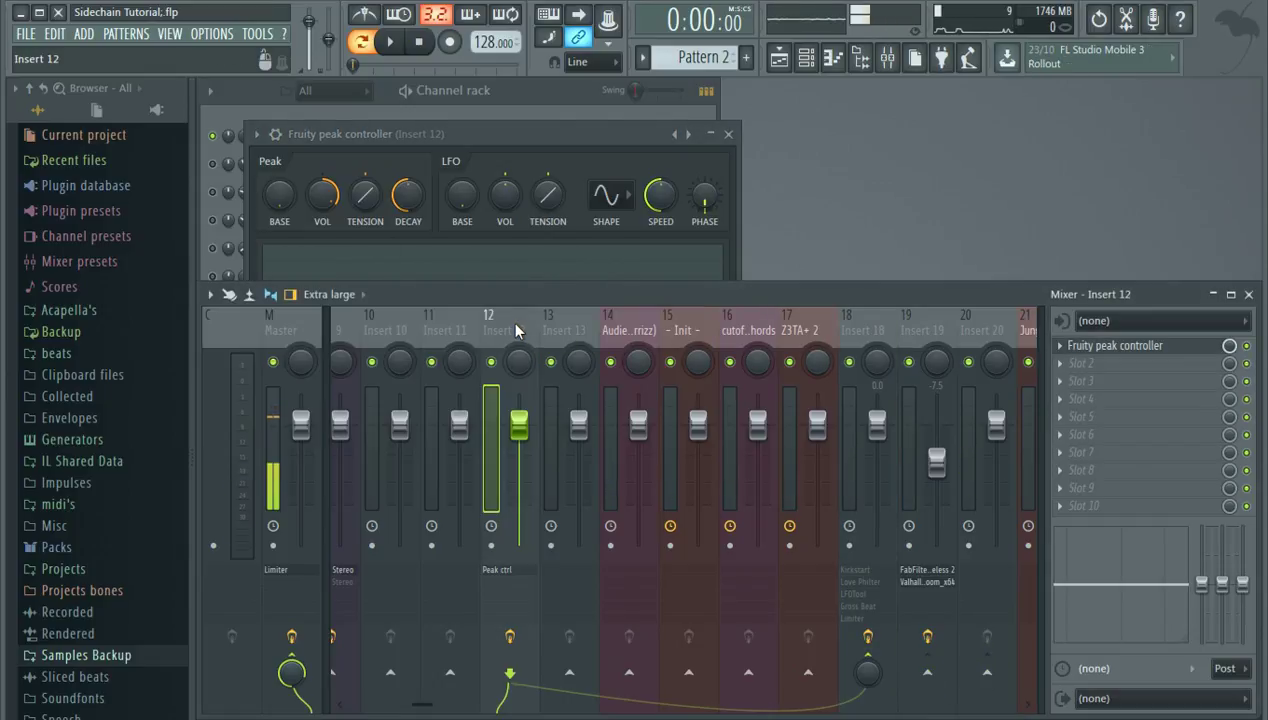
right_click(880, 430)
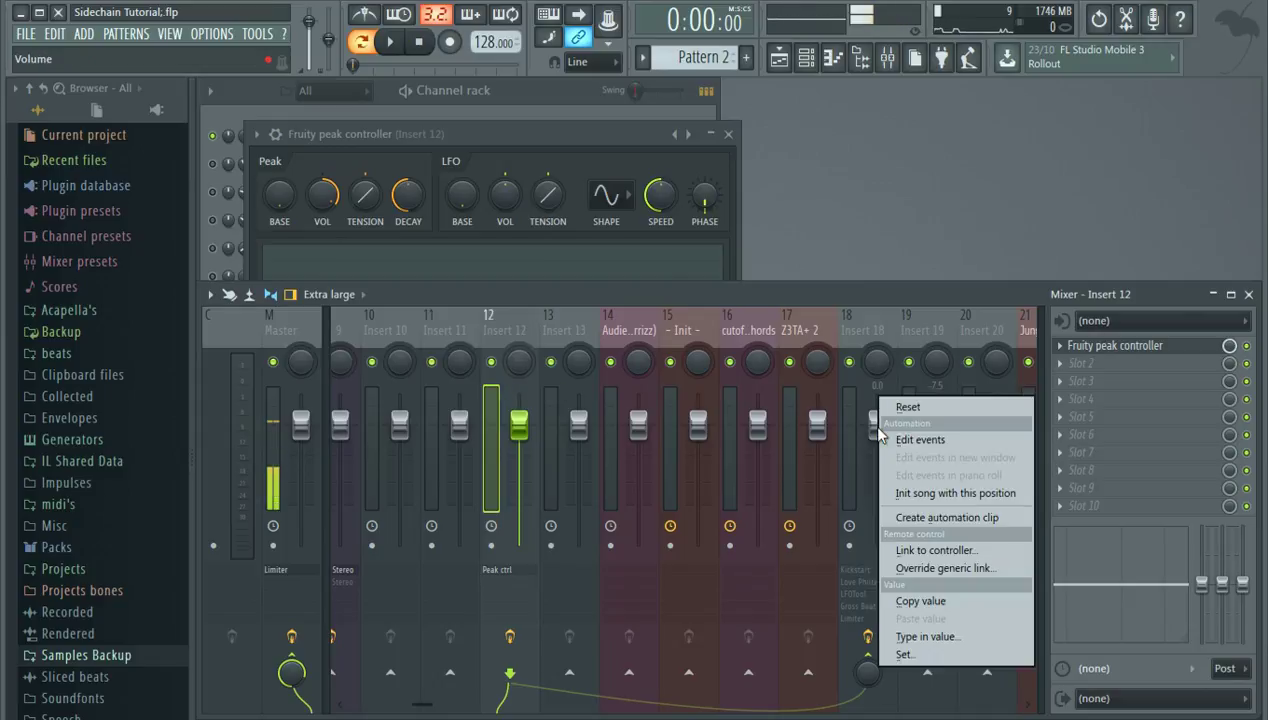
left_click(935, 550)
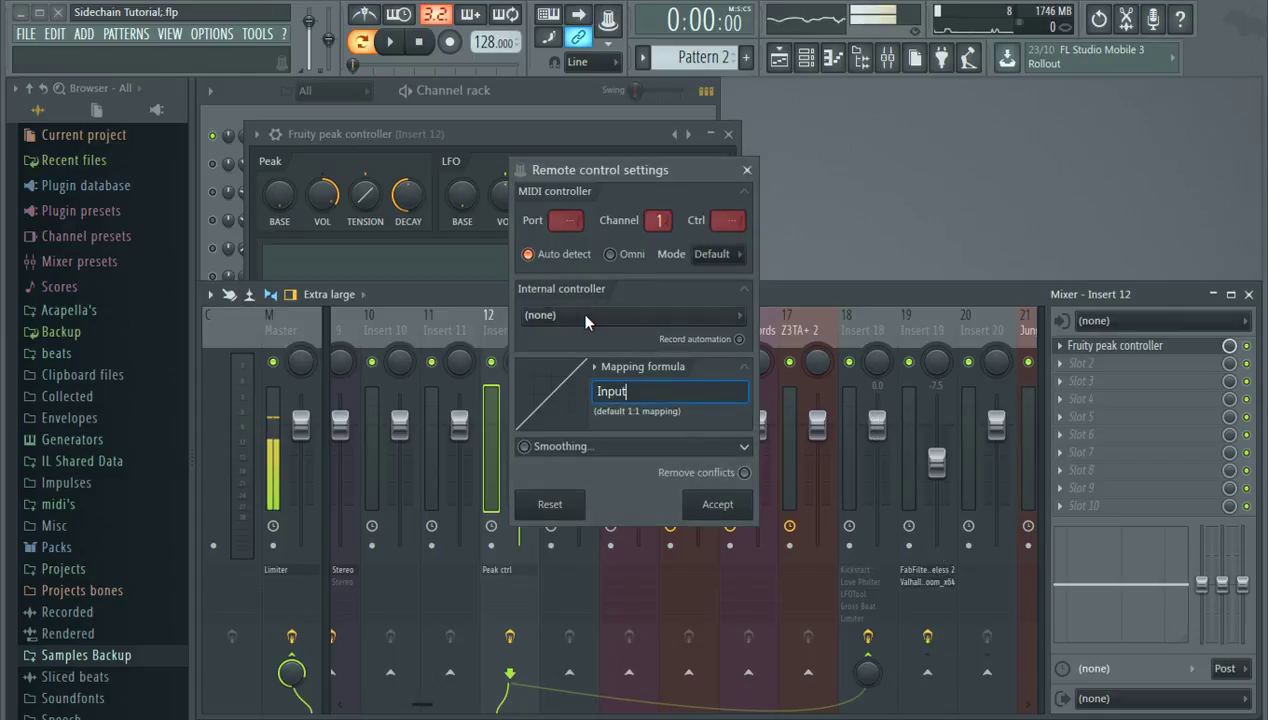
left_click(596, 366)
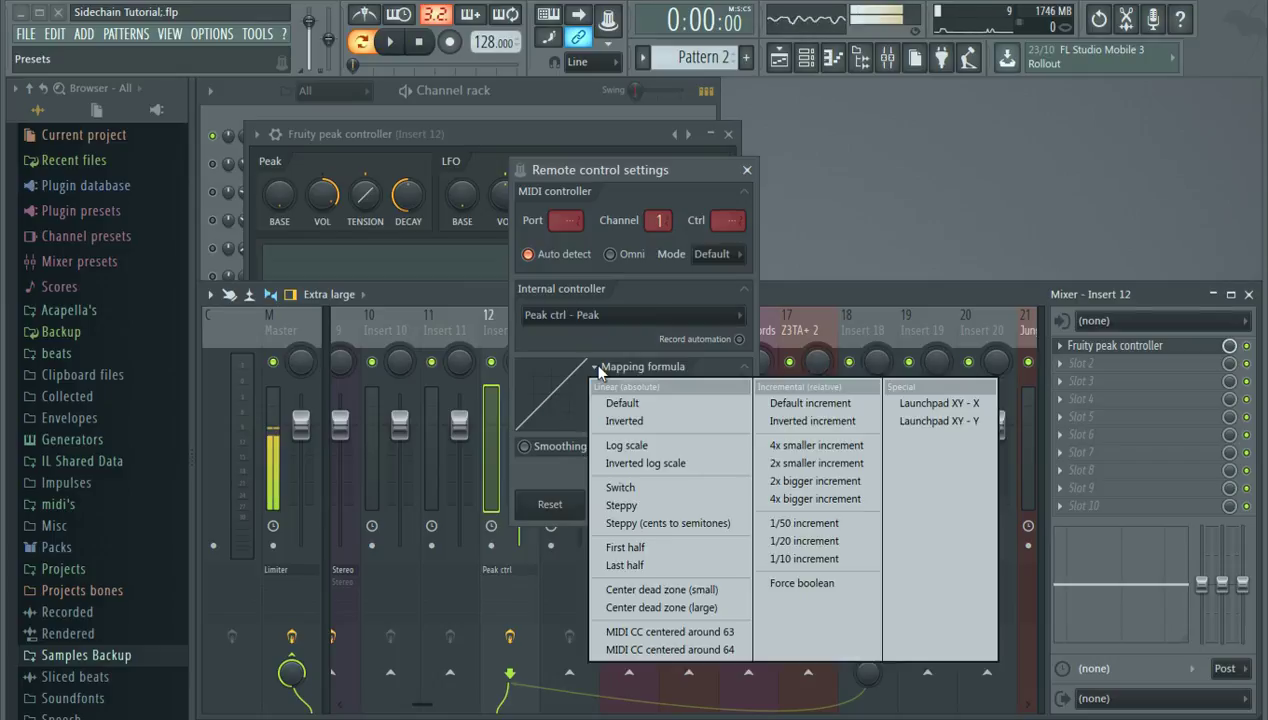
left_click(640, 422)
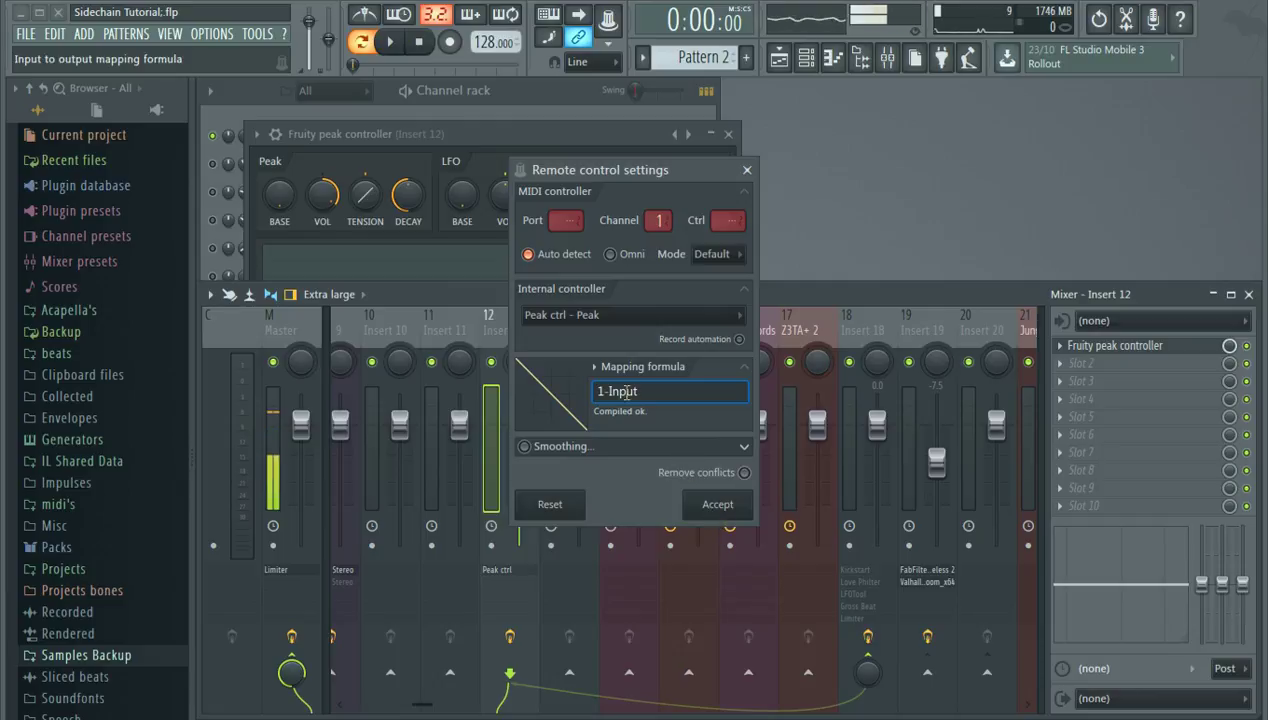
left_click(716, 502)
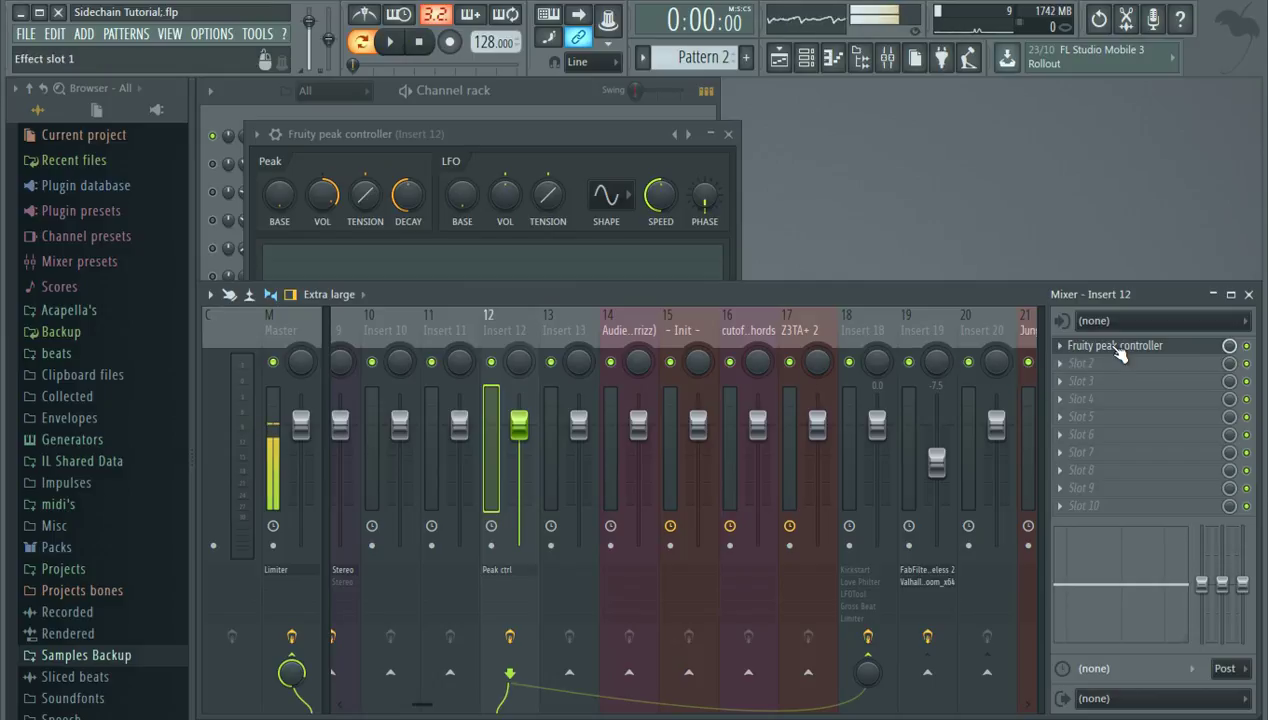
Reopen Insert 12's Fruity peak controller, raise its peak Base to about 20%, and audition the ducking before stopping playback
left_click(495, 136)
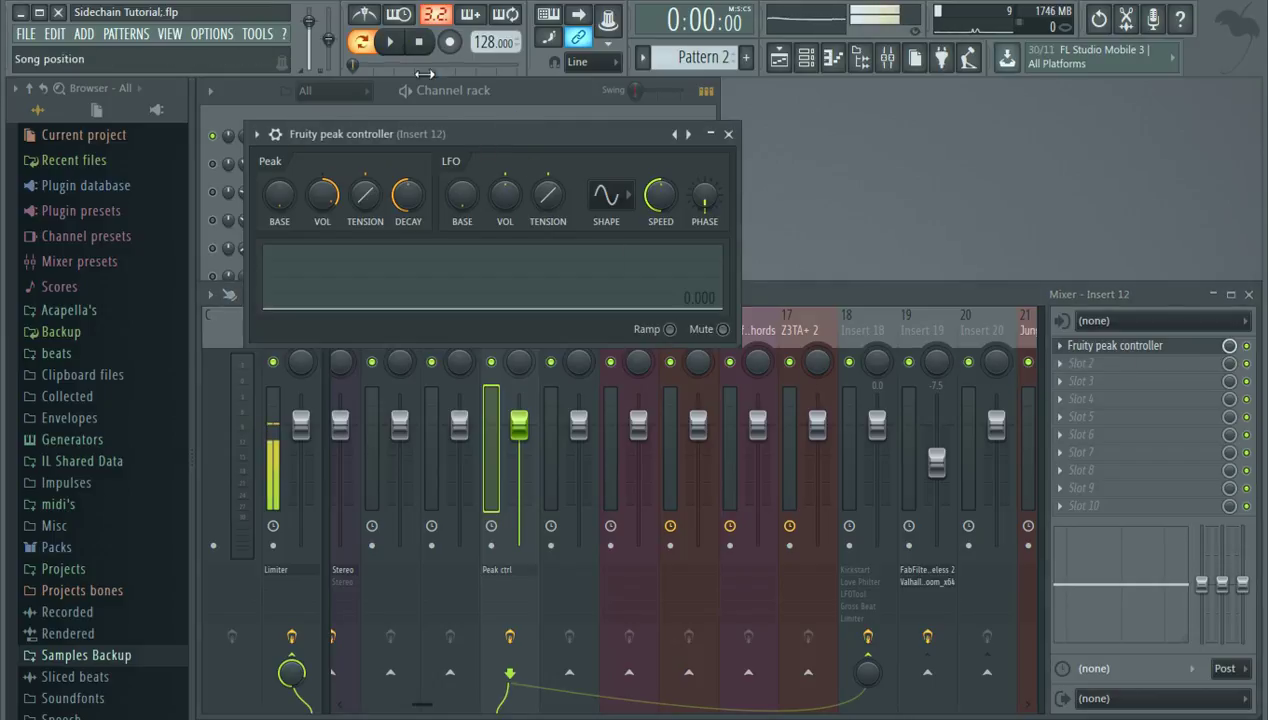
left_click(393, 46)
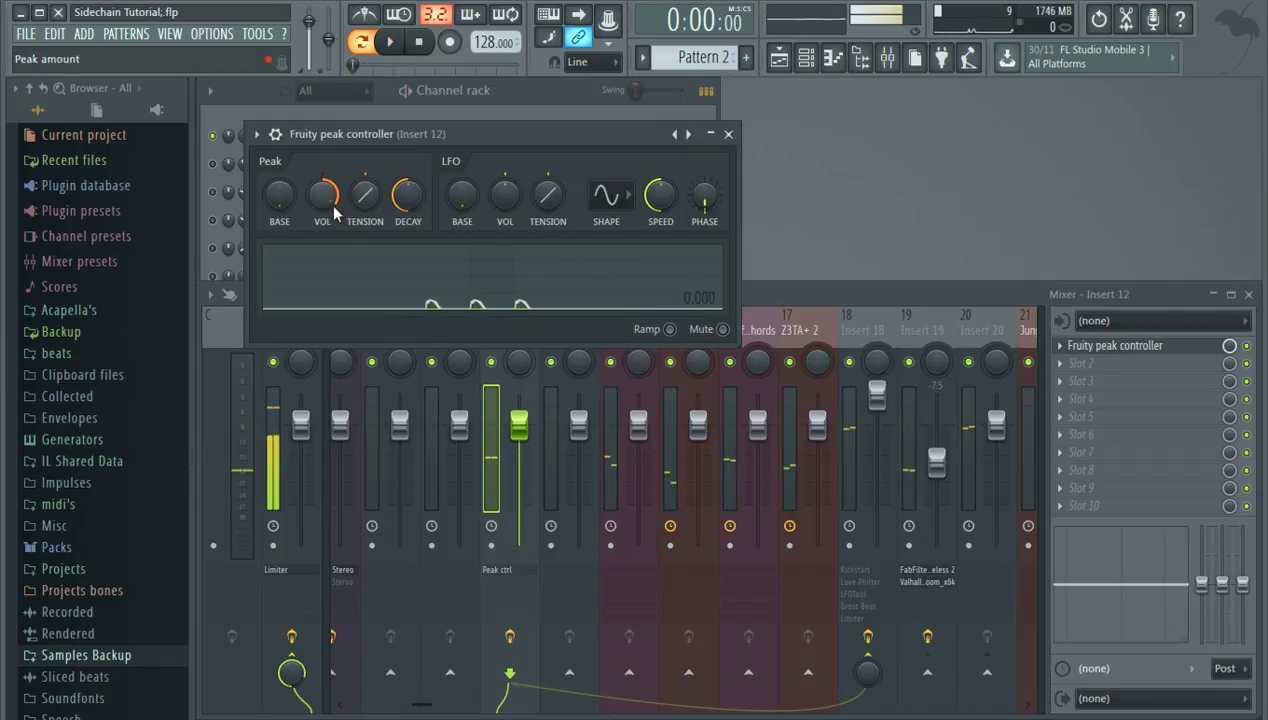
left_click_drag(268, 203, 268, 181)
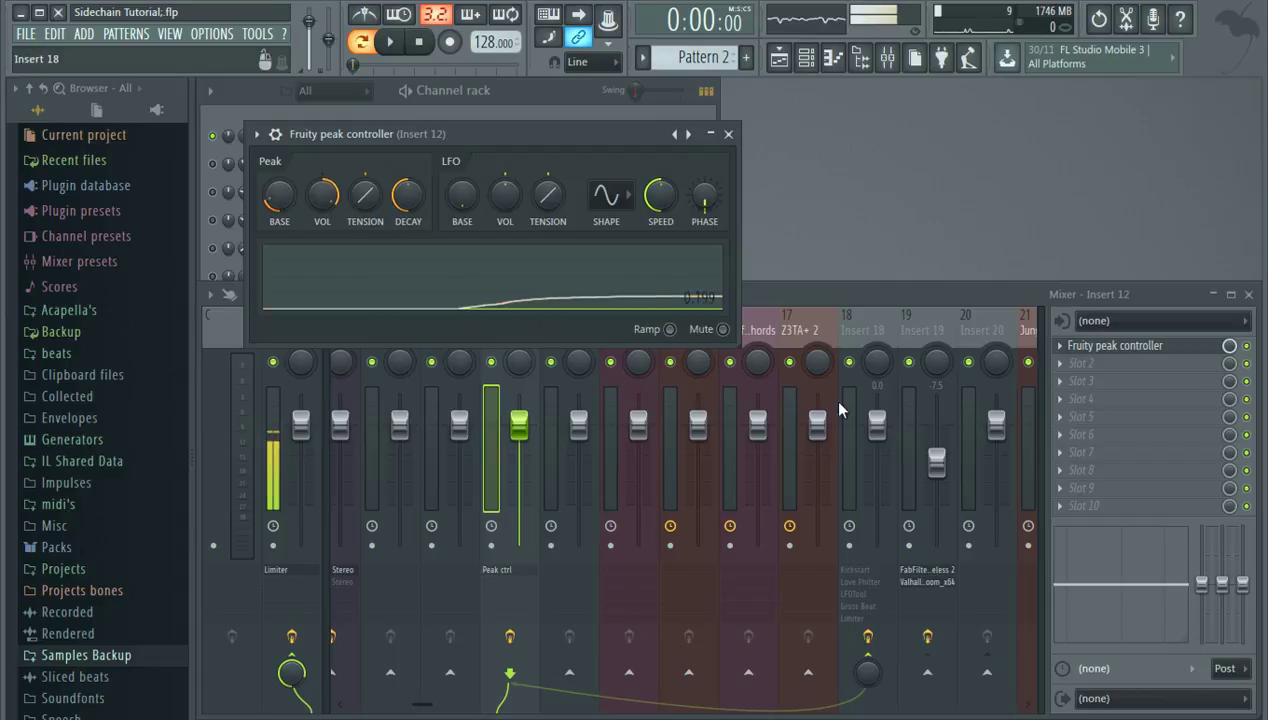
mouse_move(279, 200)
left_mouse_down()
mouse_move(279, 186)
mouse_move(274, 221)
left_mouse_up()
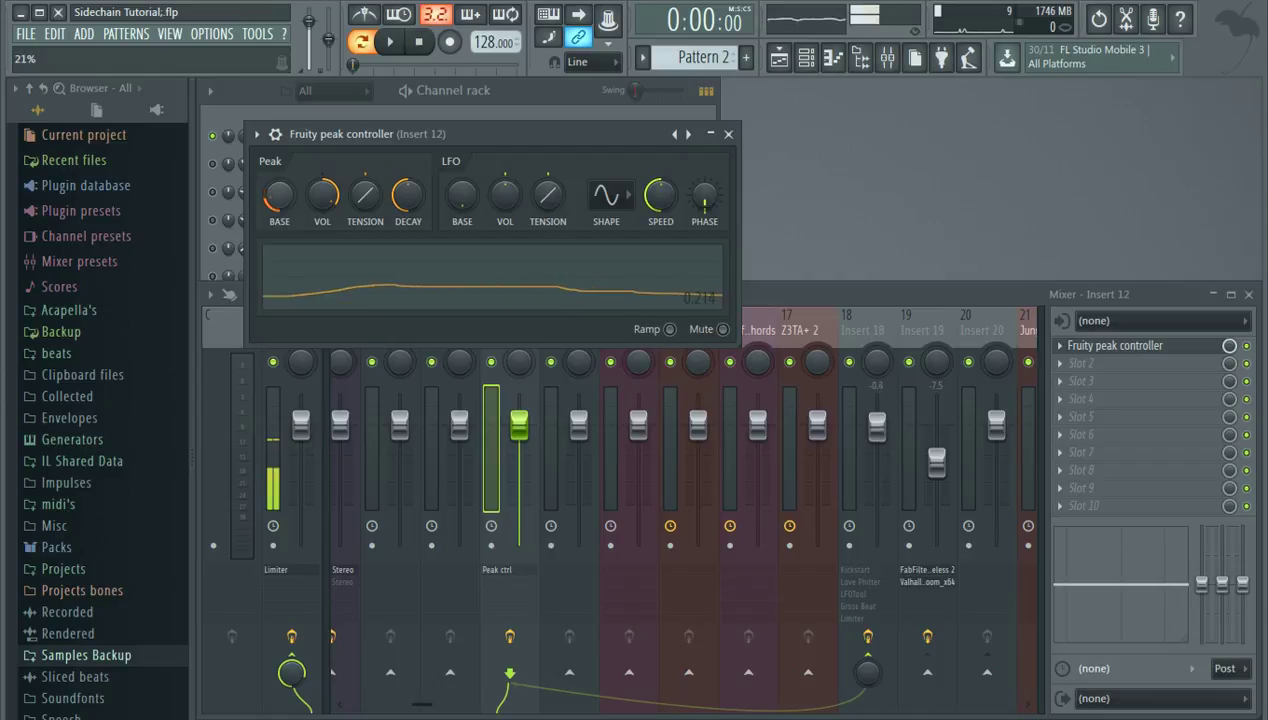
left_click(393, 46)
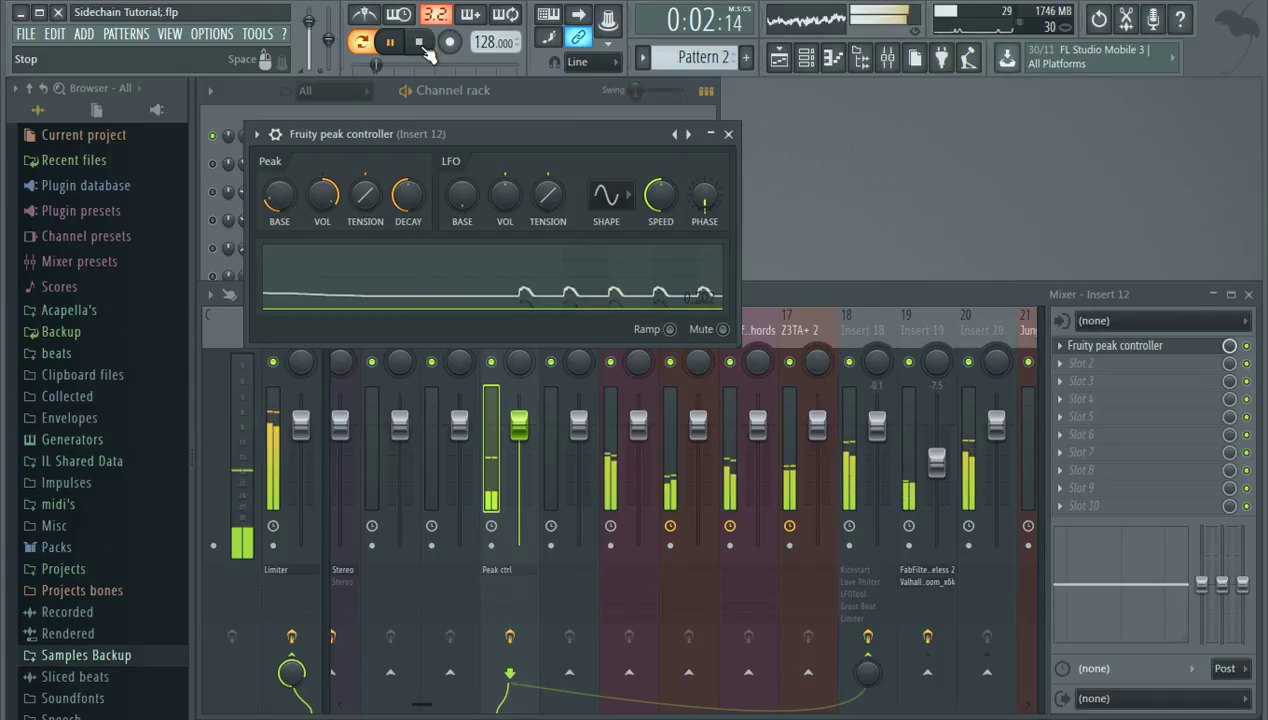
left_click(424, 46)
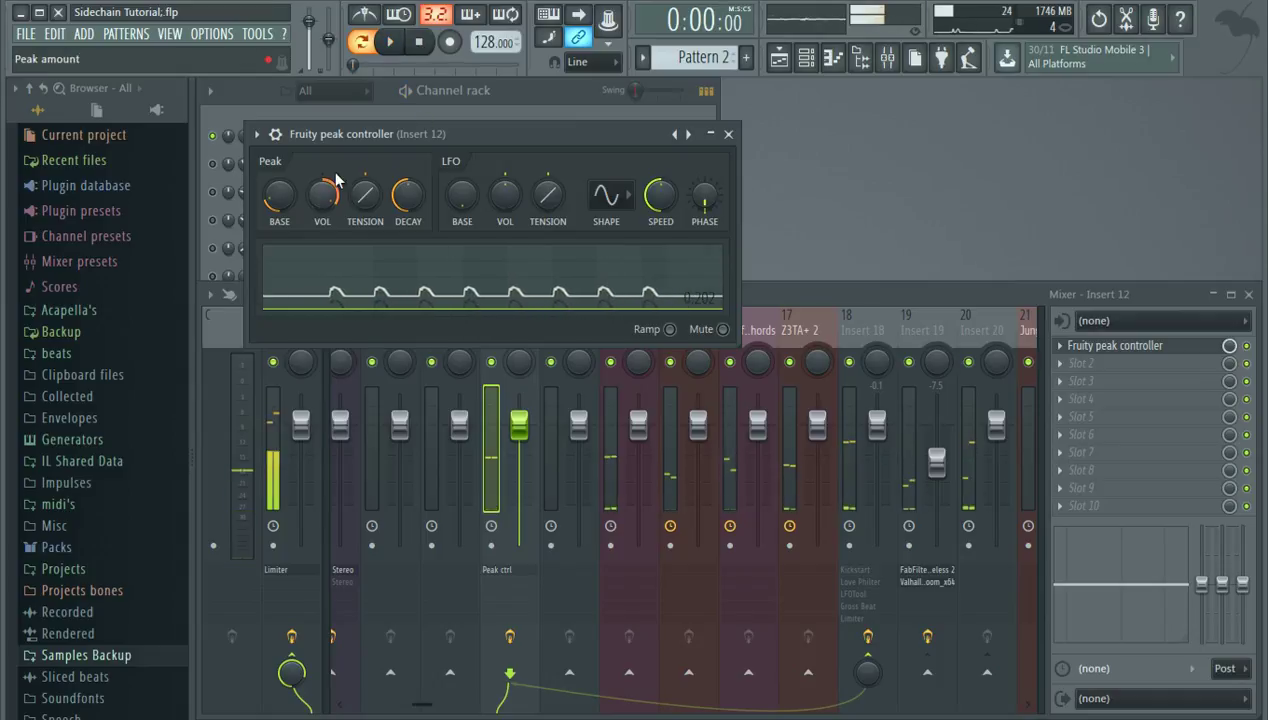
Raise the peak controller's peak volume and tension and adjust its decay while auditioning the pattern, and stop playback
left_click_drag(330, 207, 330, 204)
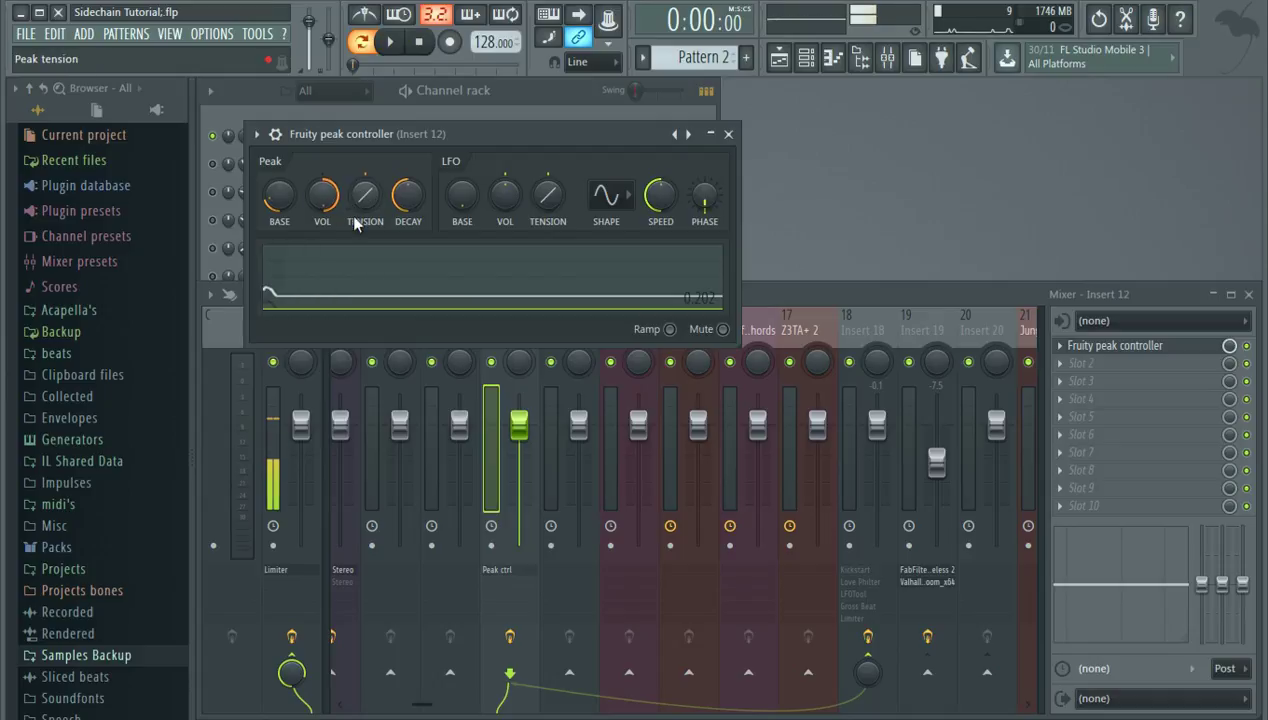
left_click(390, 41)
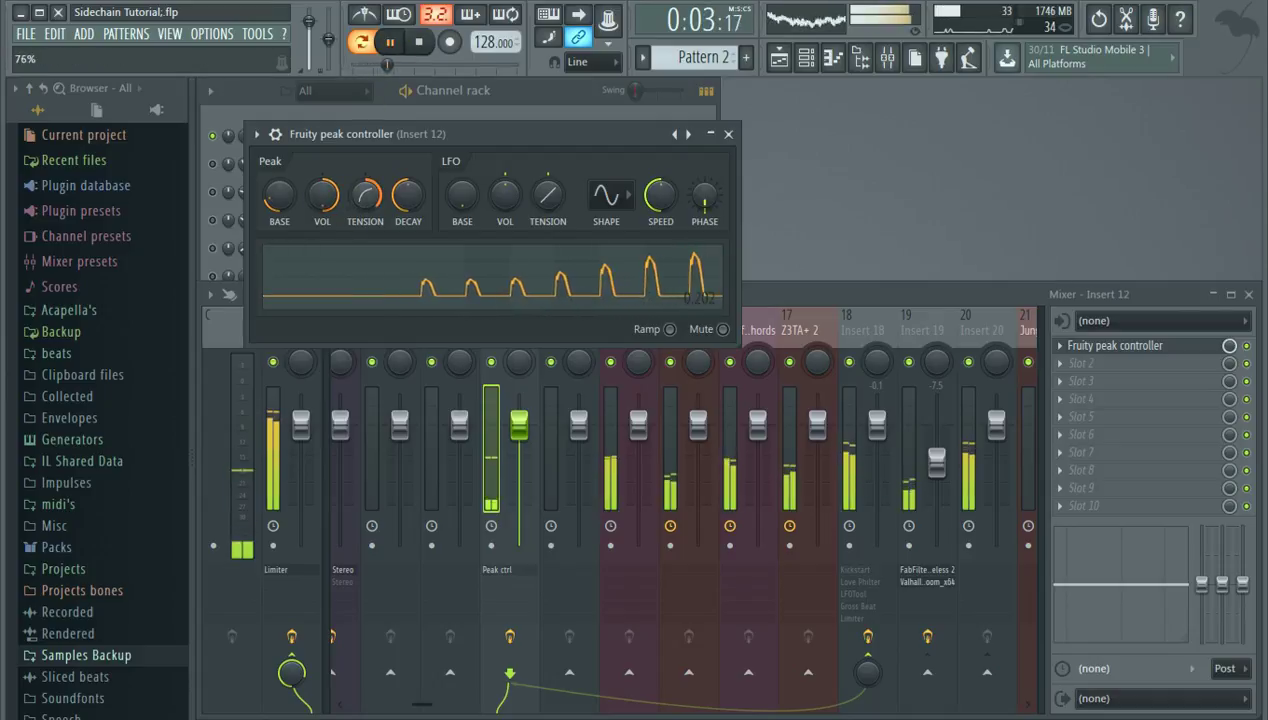
left_click_drag(403, 199, 376, 192)
left_click(419, 41)
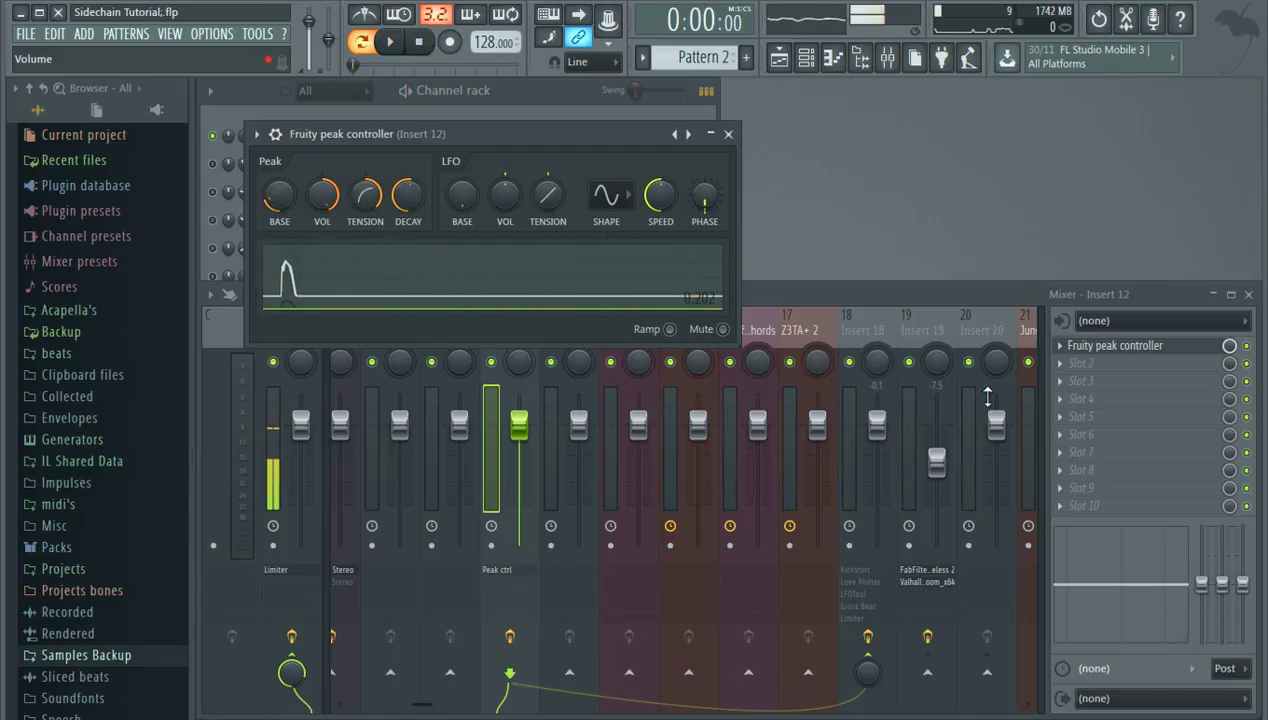
Close Fruity peak controller, and view Gross Beat's Sidechain volume envelope on Insert 18 before closing it
left_click(729, 134)
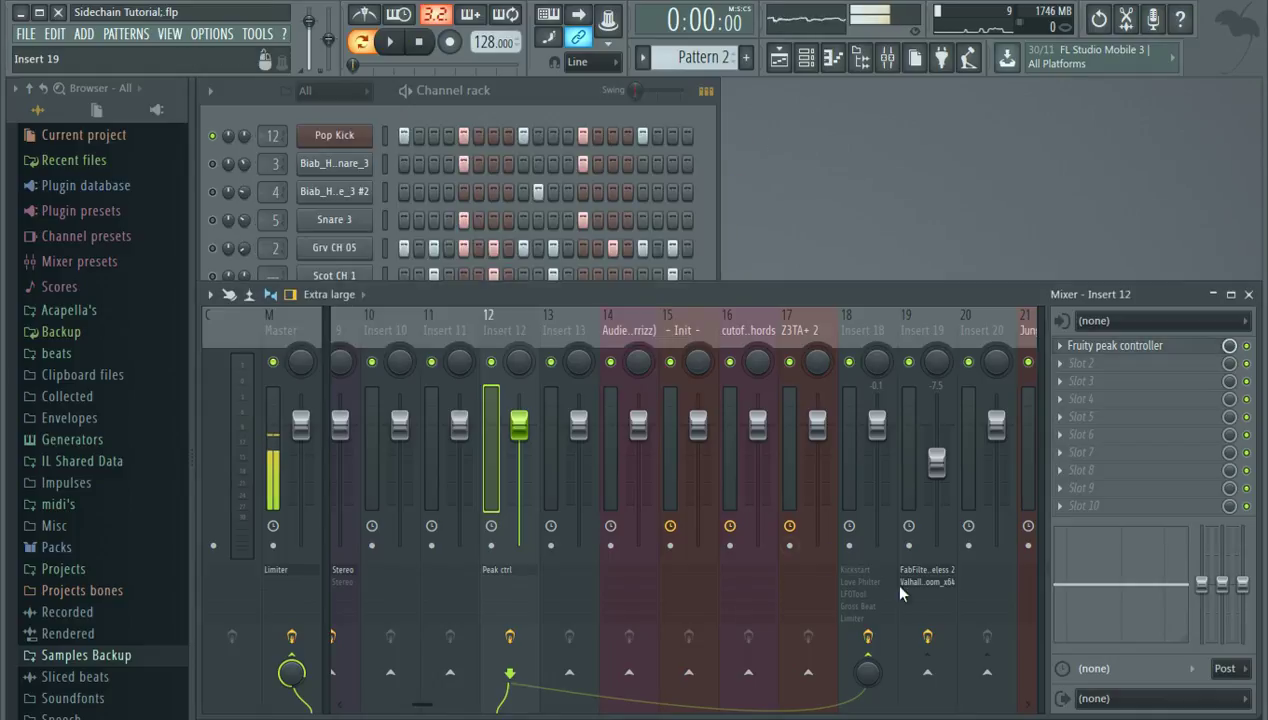
left_click(850, 603)
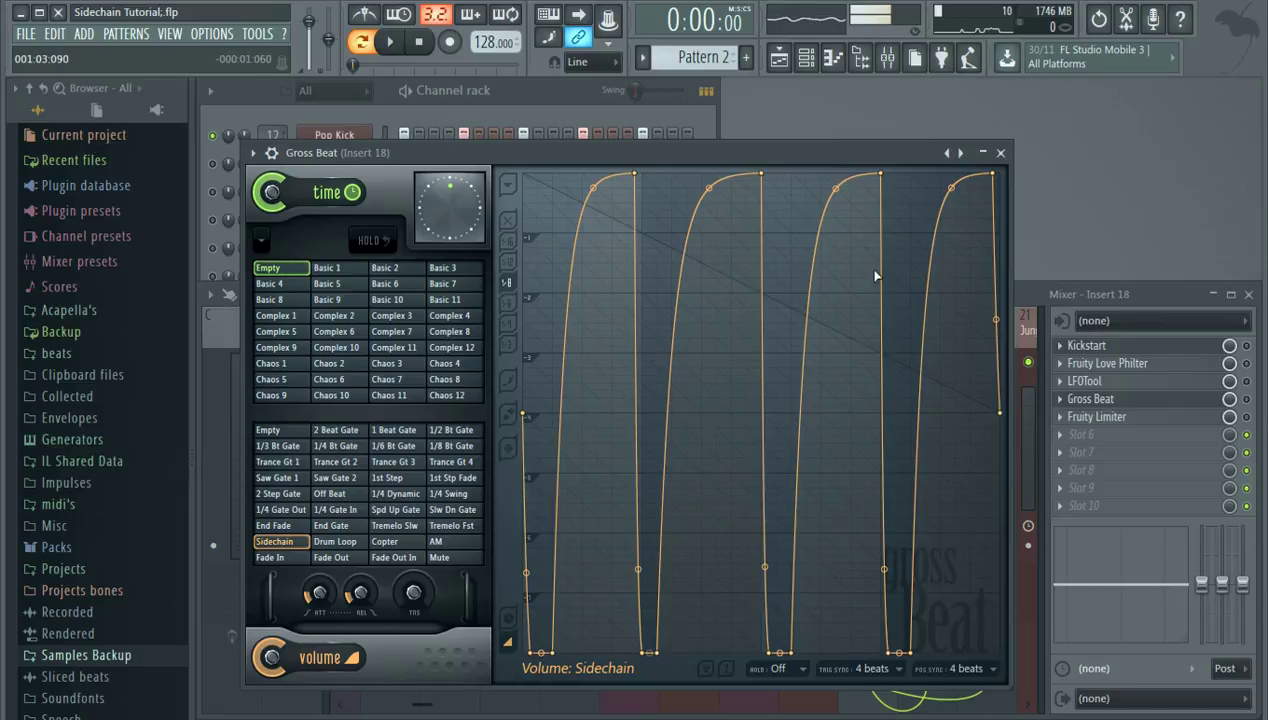
left_click(1000, 153)
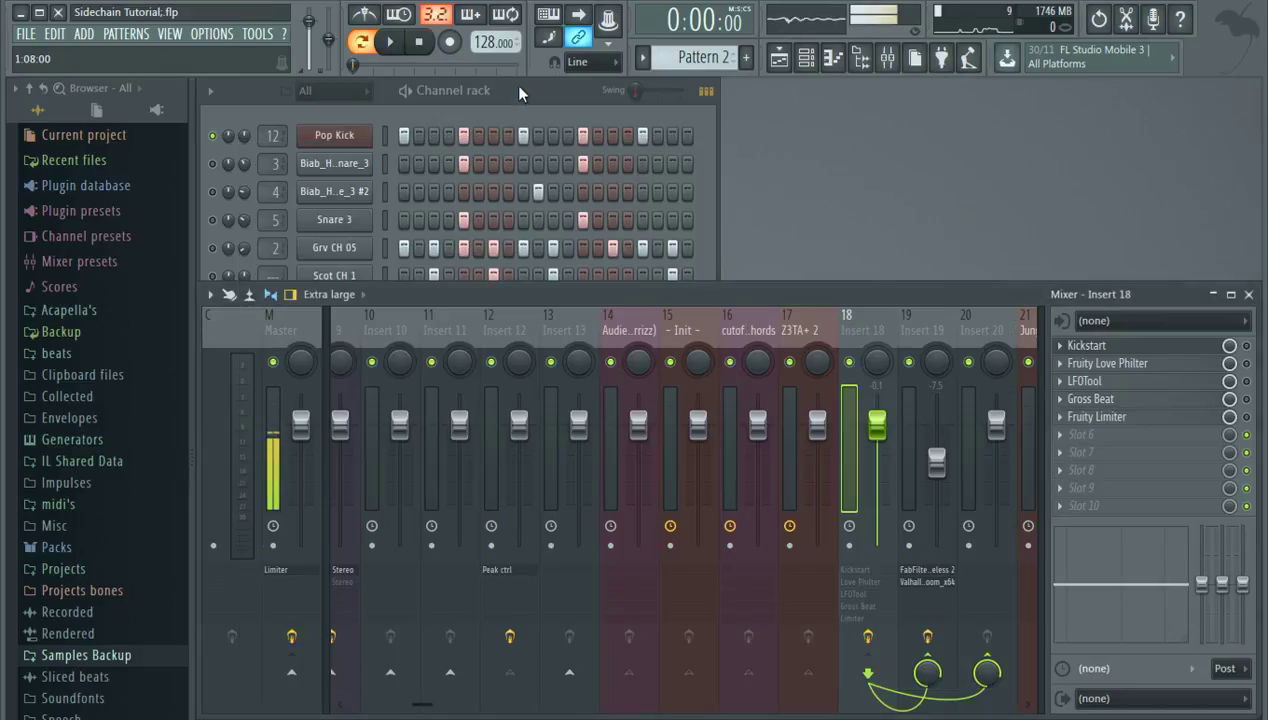
Remove the Pop Kick hits on steps 5 and 13, audition the pattern, and stop playback
left_click(464, 135)
left_click(583, 135)
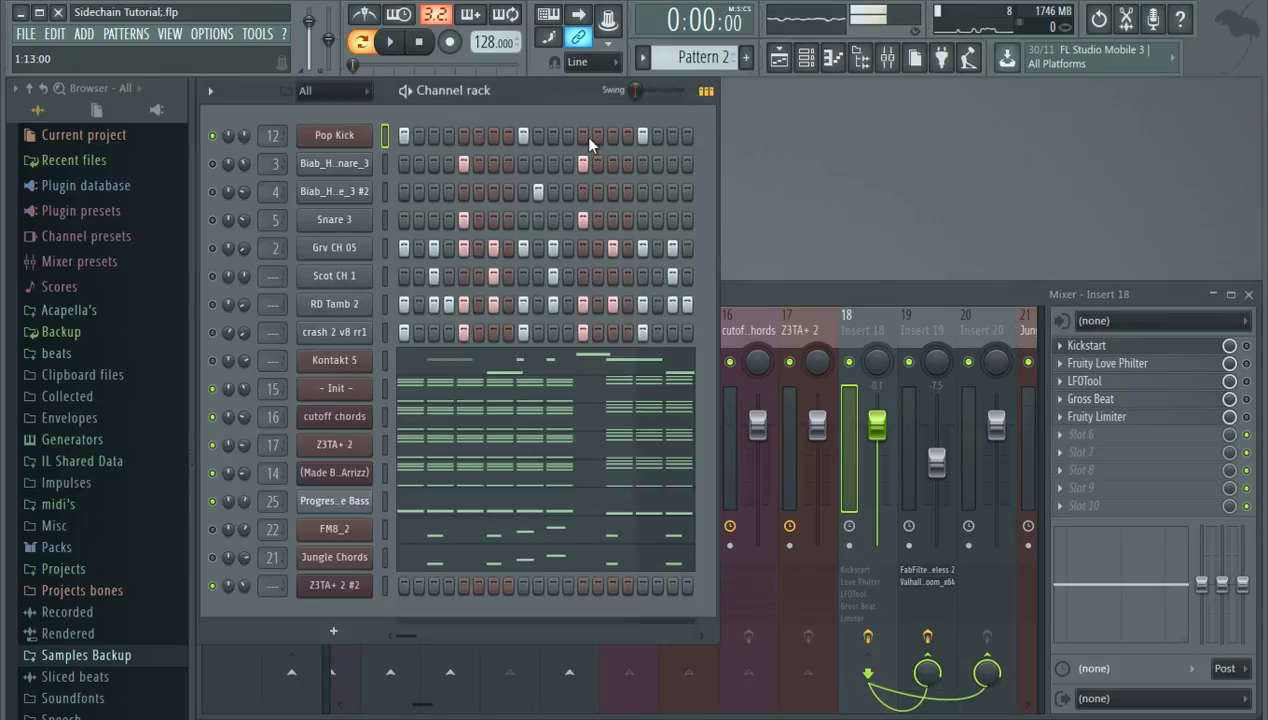
left_click(929, 303)
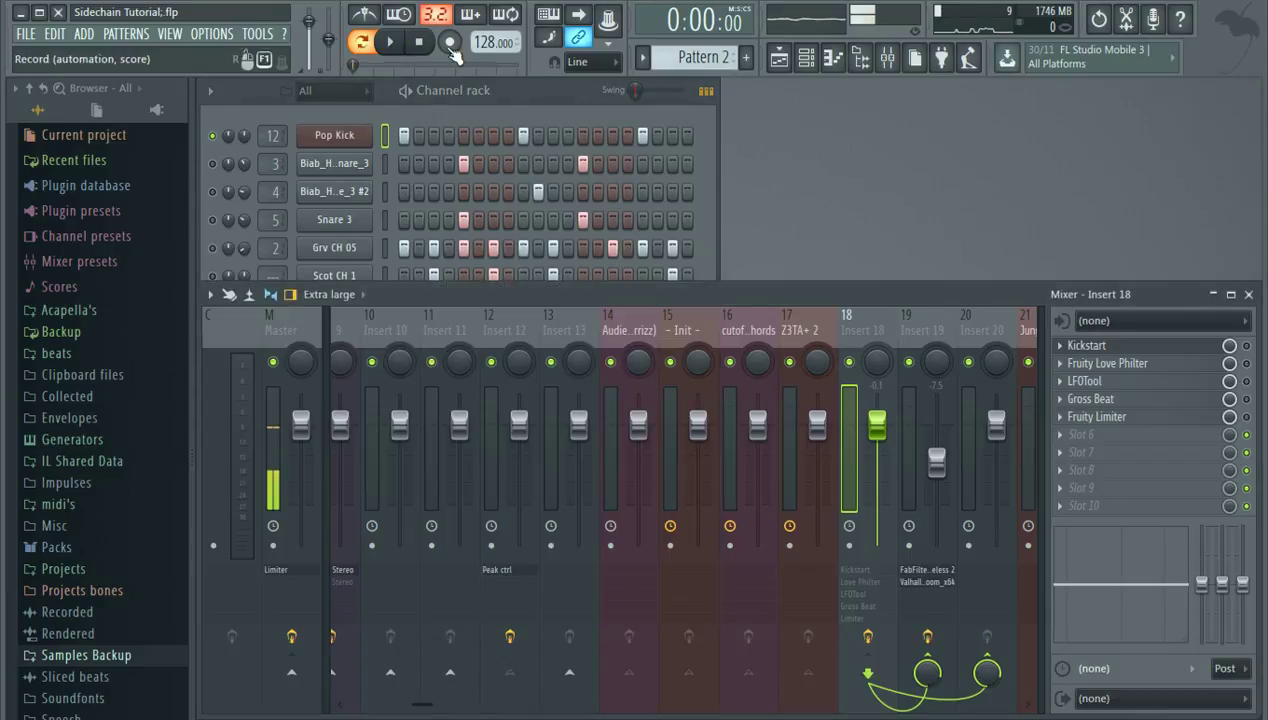
left_click(390, 42)
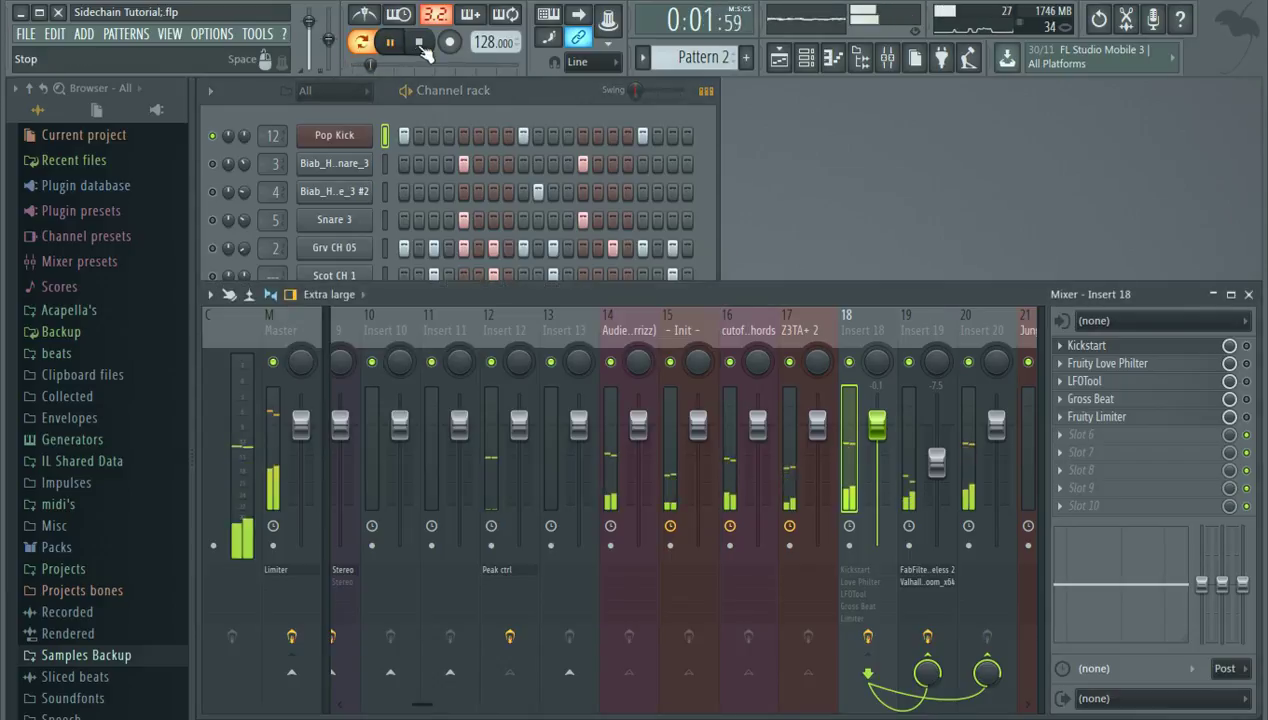
left_click(419, 42)
Restore the Pop Kick hits on steps 5 and 13 and return to the mixer
left_click(464, 135)
left_click(583, 135)
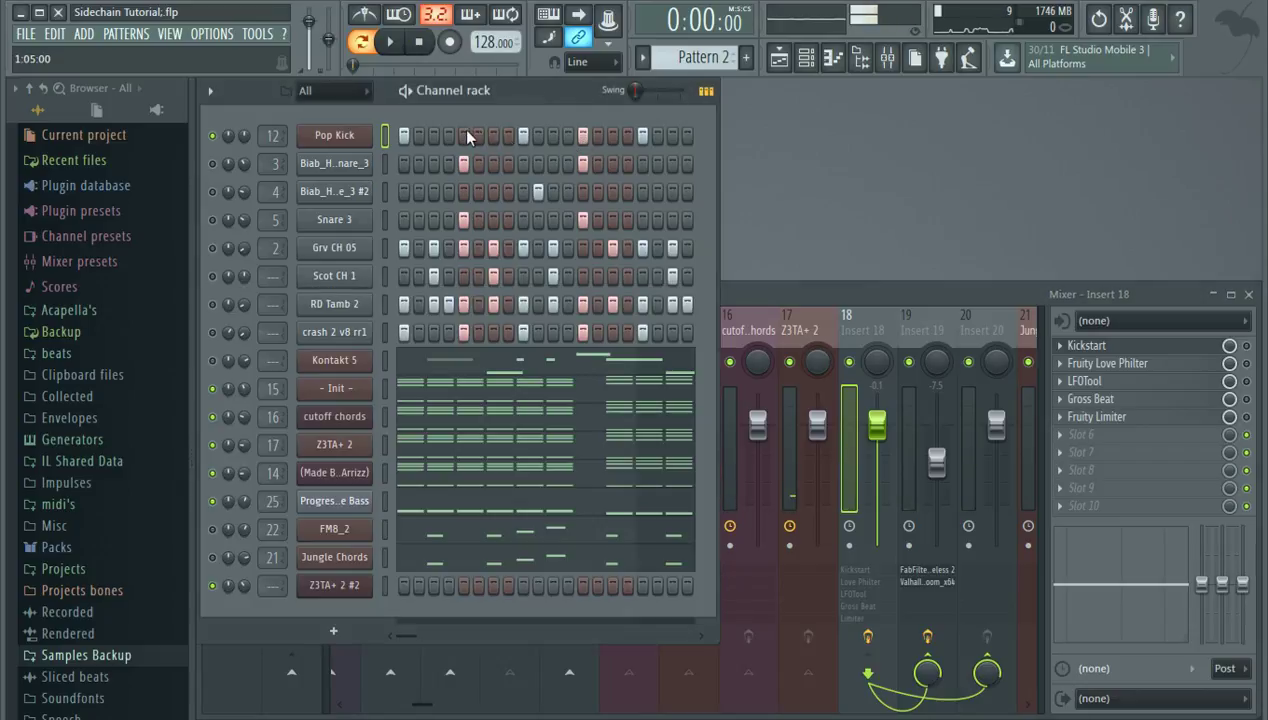
left_click(767, 285)
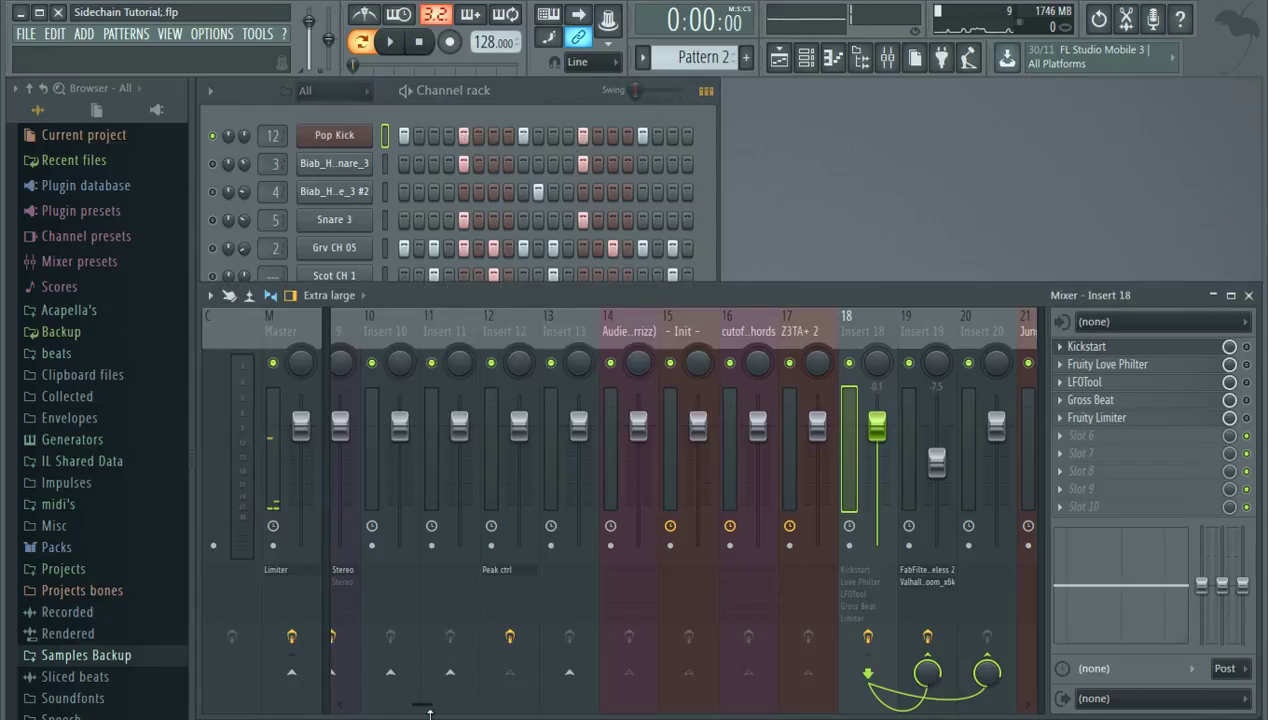
left_click_drag(422, 708, 449, 708)
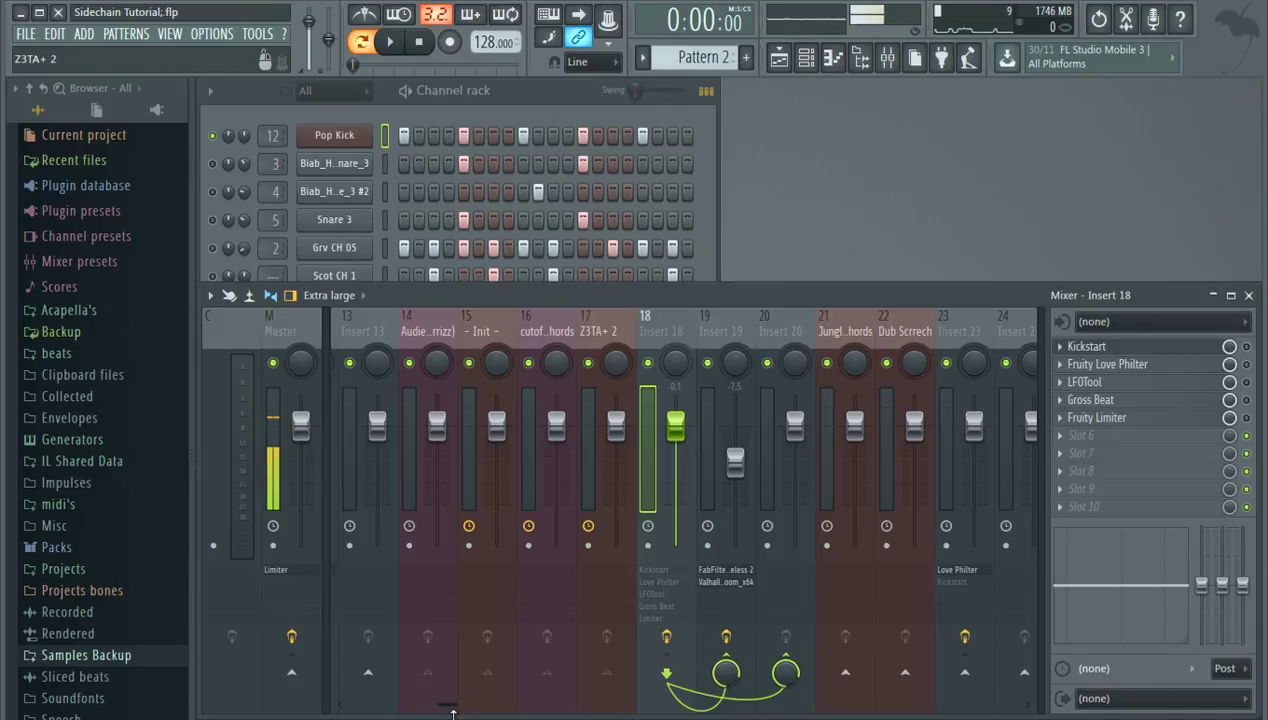
mouse_move(446, 708)
left_mouse_down()
mouse_move(396, 708)
mouse_move(451, 708)
left_mouse_up()
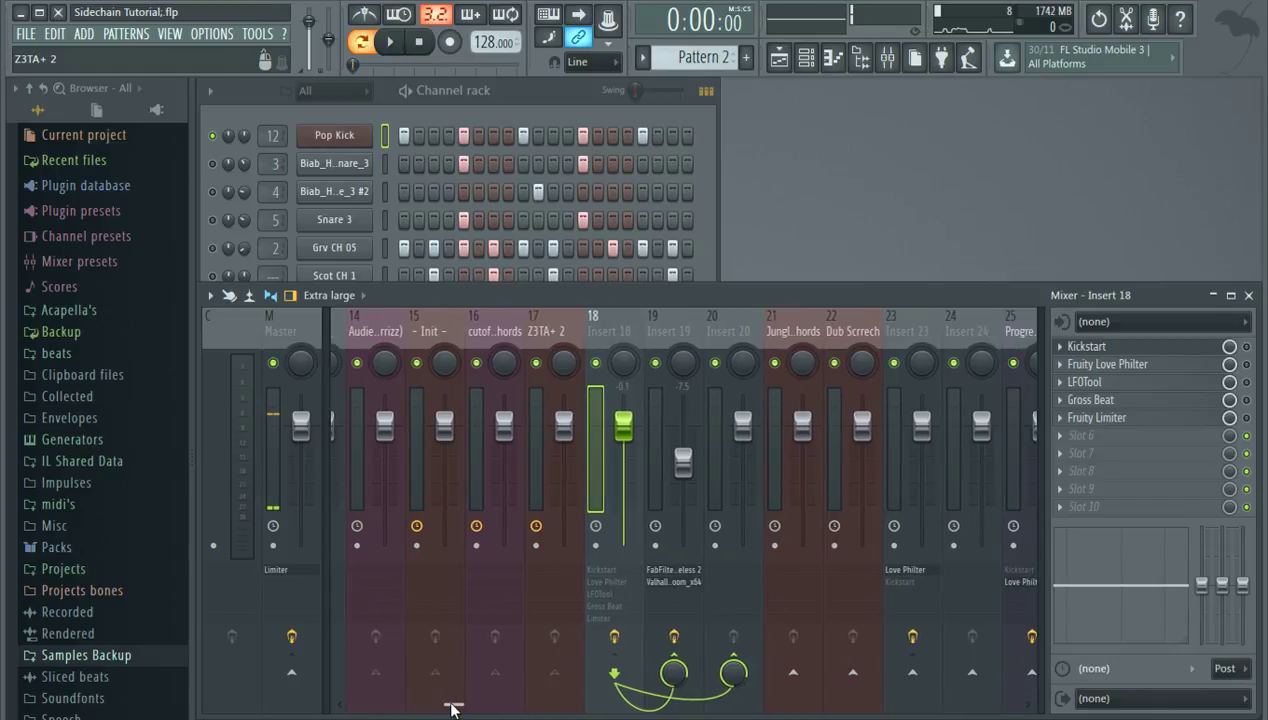
left_click_drag(452, 708, 420, 708)
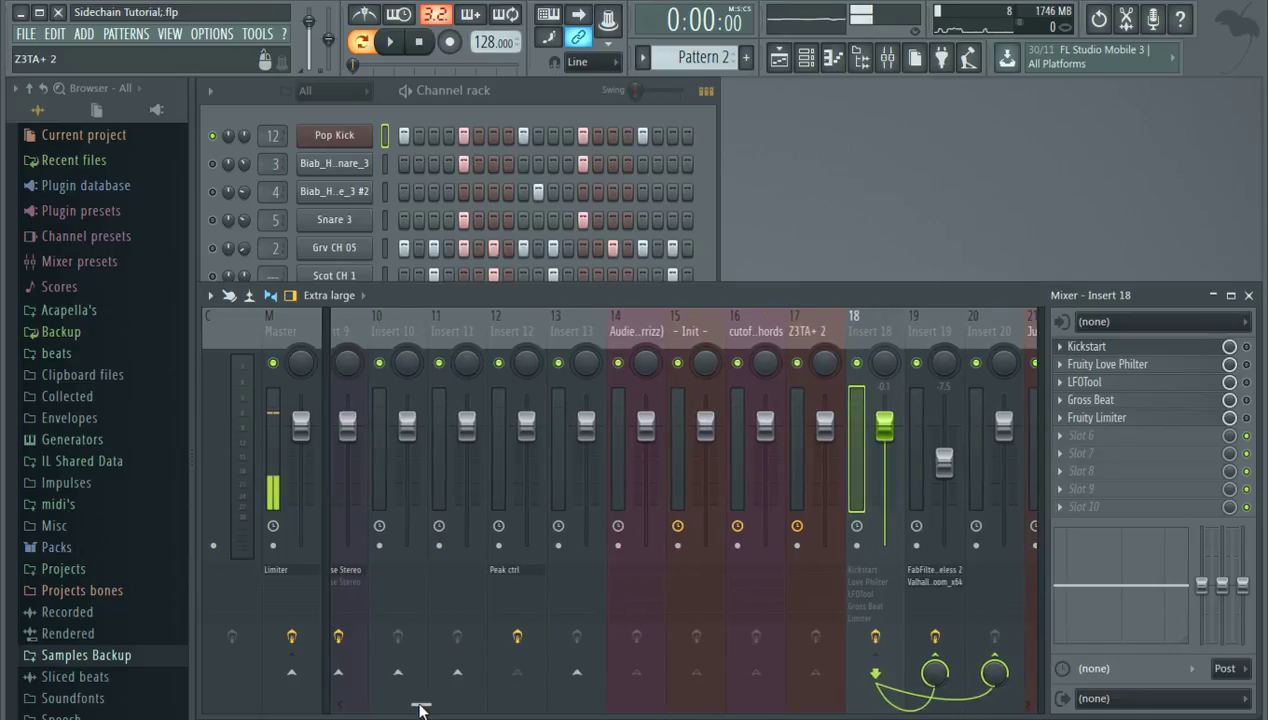